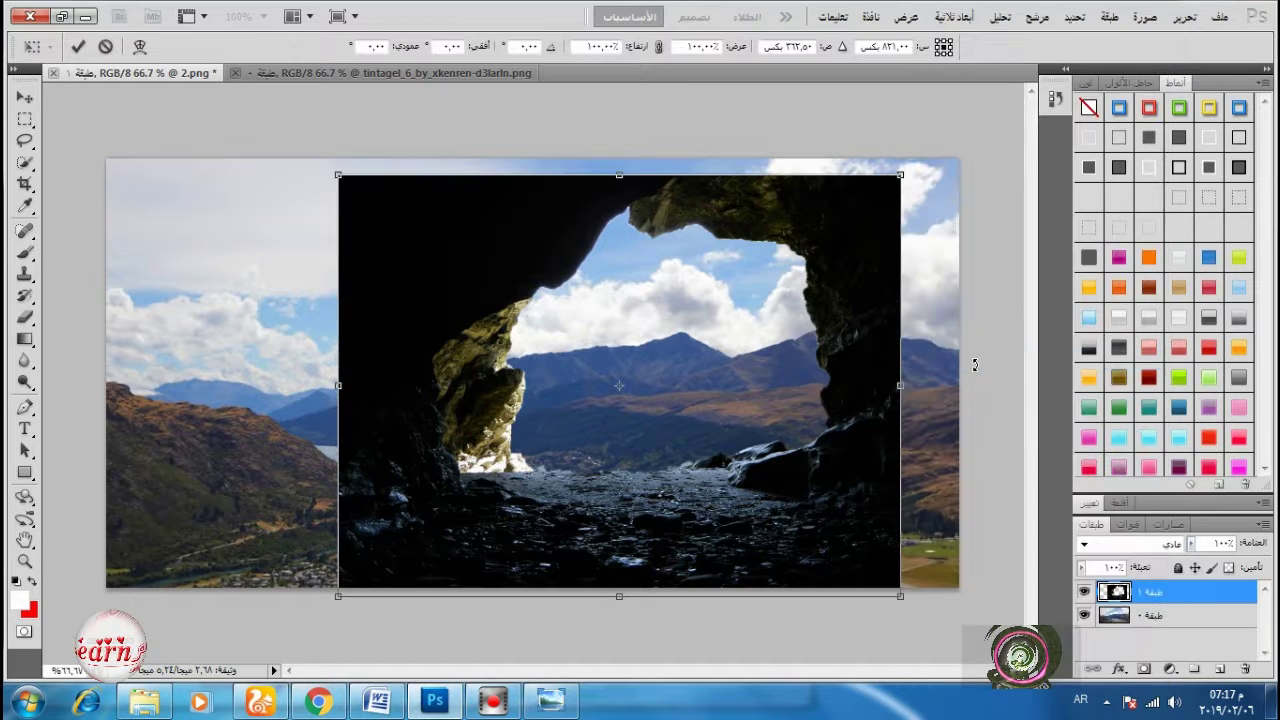
Step: Stretch the cave layer to about 157.56% width and 138.10% height so it covers the whole landscape, and apply the transform
drag(338, 396, 107, 396)
drag(932, 172, 992, 158)
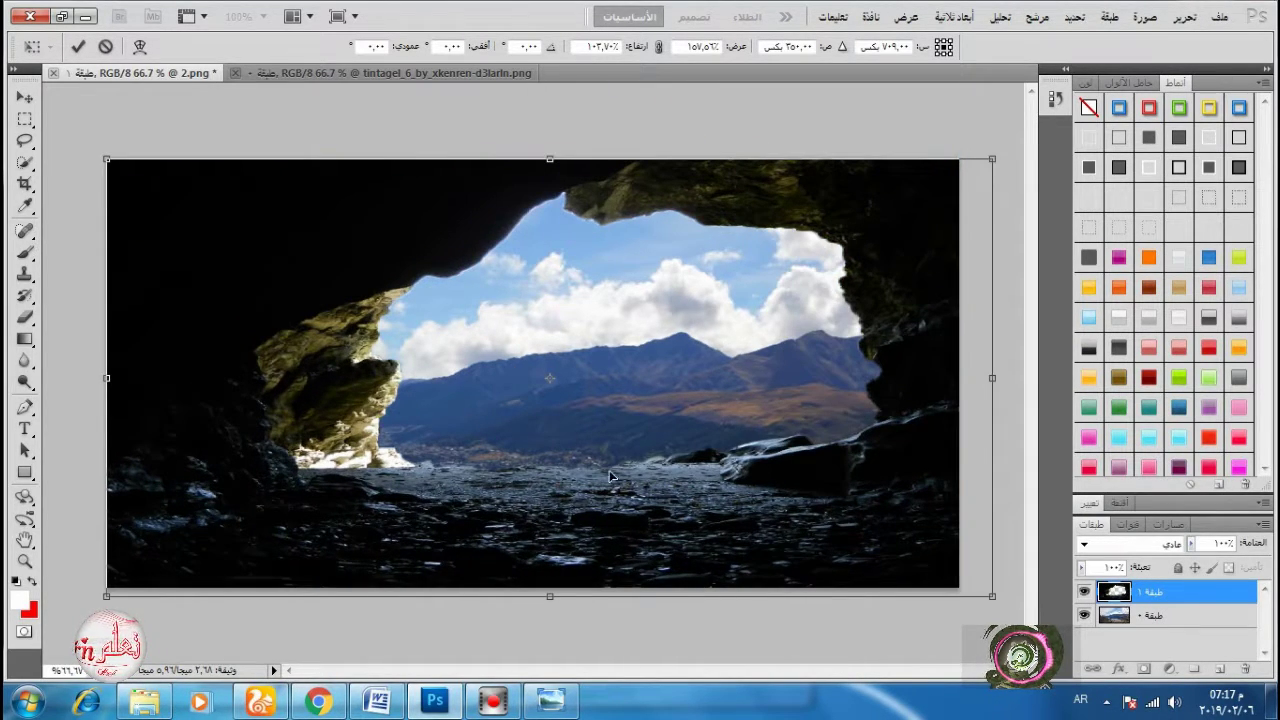
drag(550, 598, 560, 705)
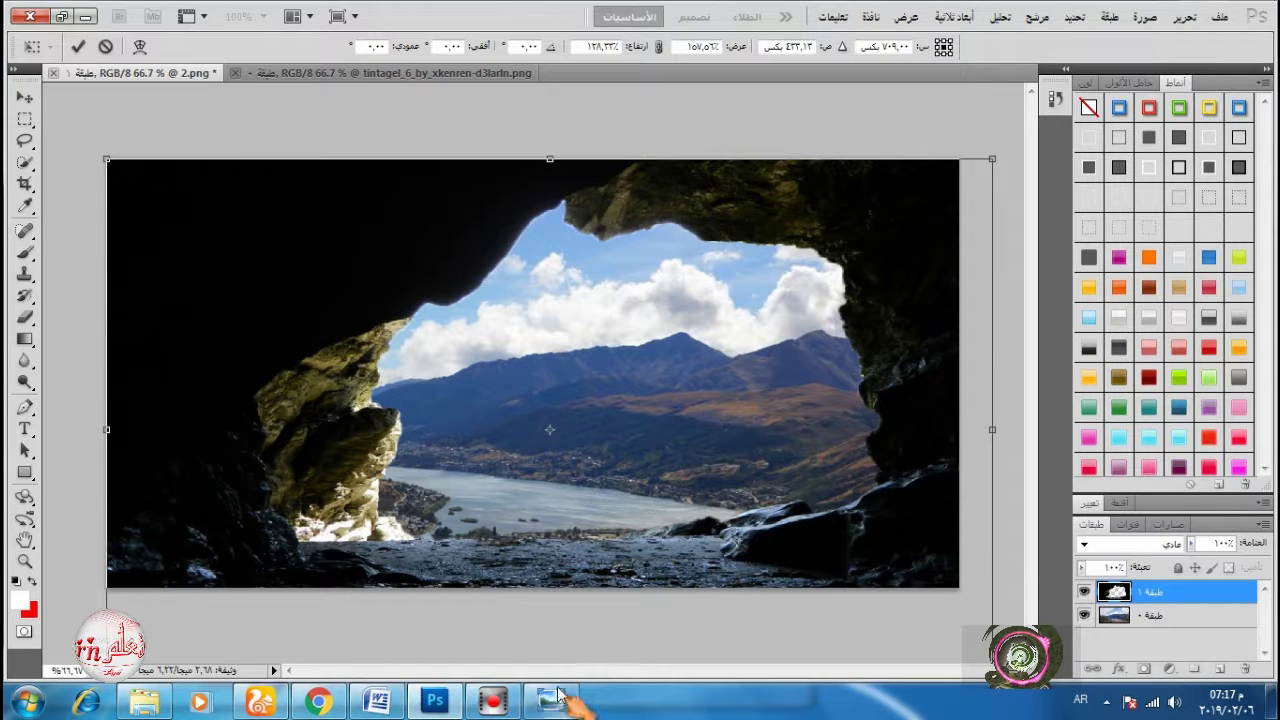
drag(550, 158, 550, 148)
drag(540, 339, 540, 356)
drag(550, 168, 550, 158)
drag(541, 340, 542, 330)
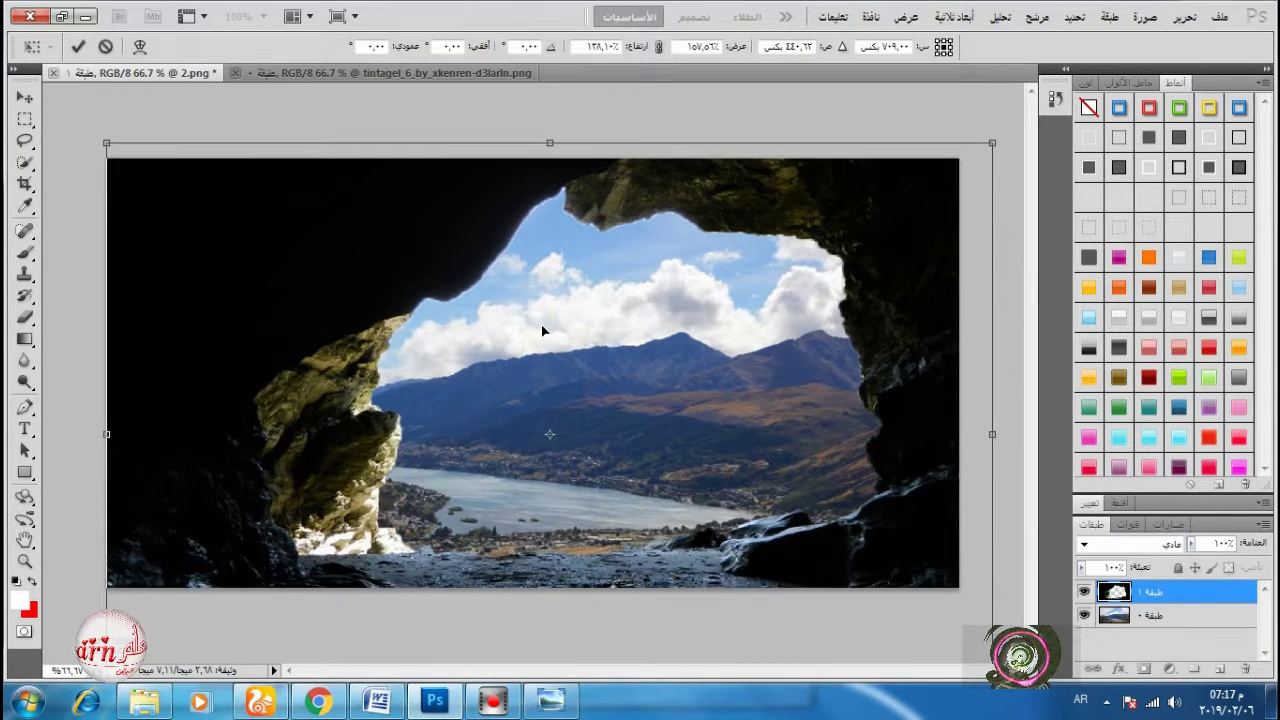
click(76, 48)
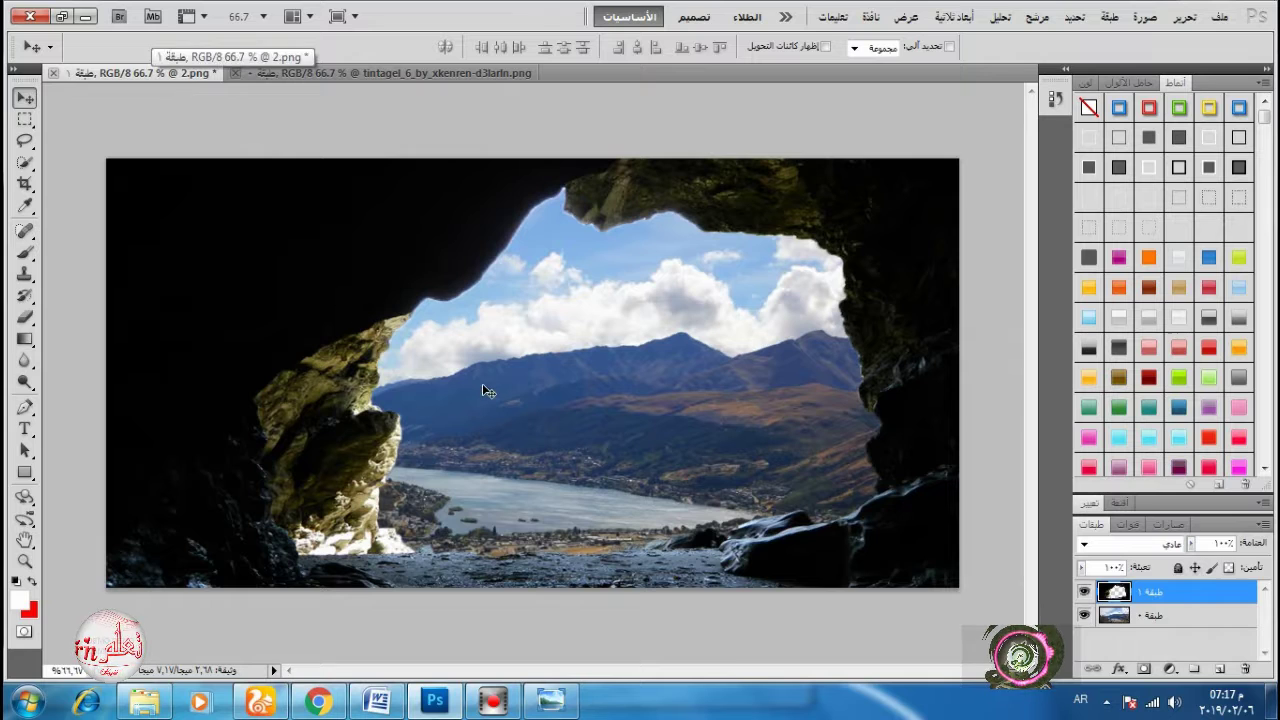
Step: Free-transform the cave layer again, reducing its height to about 93.18% so more of the stony floor shows, and apply it
click(1184, 17)
key(ctrl+t)
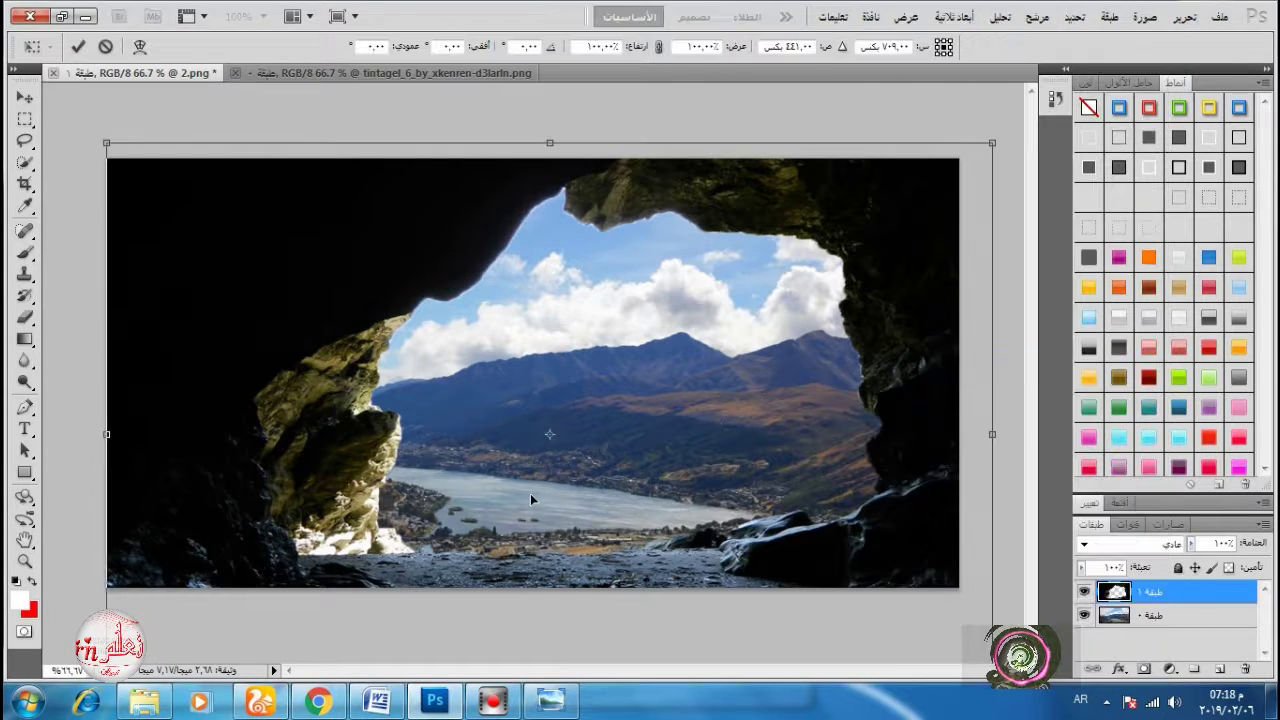
scroll(528, 494, down, 2)
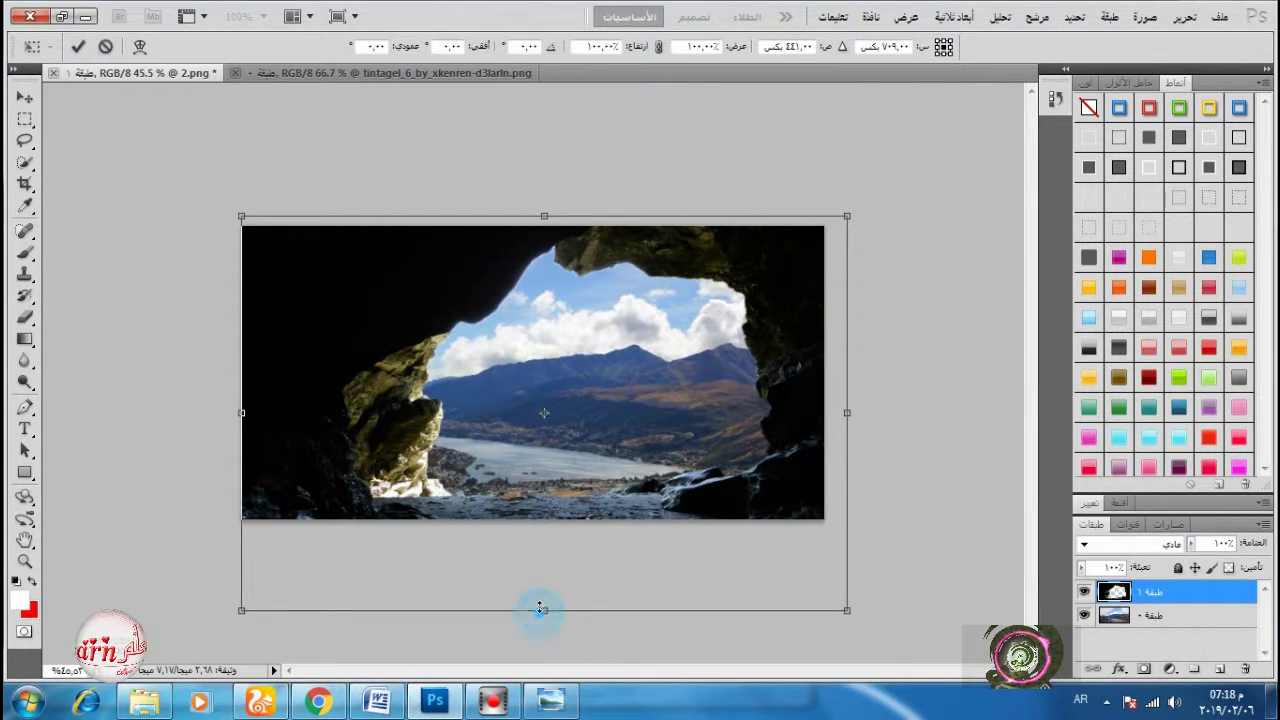
drag(540, 612, 542, 587)
drag(591, 273, 592, 270)
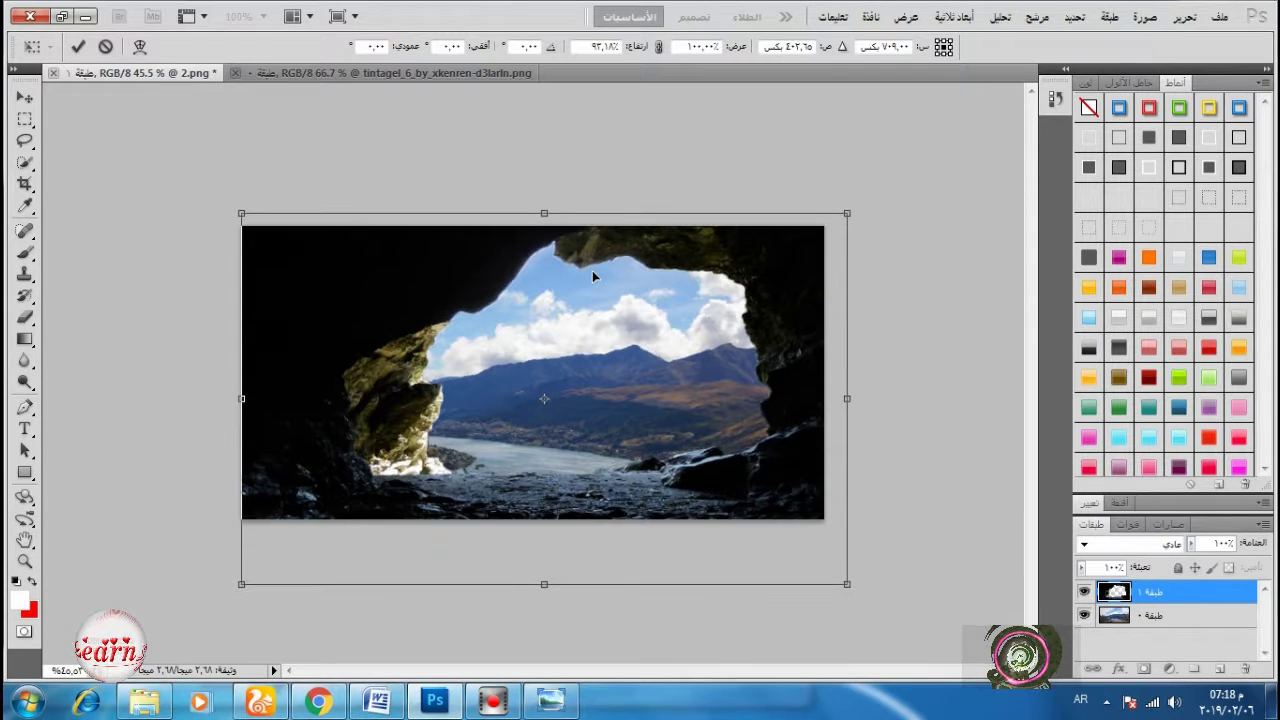
scroll(592, 270, up, 3)
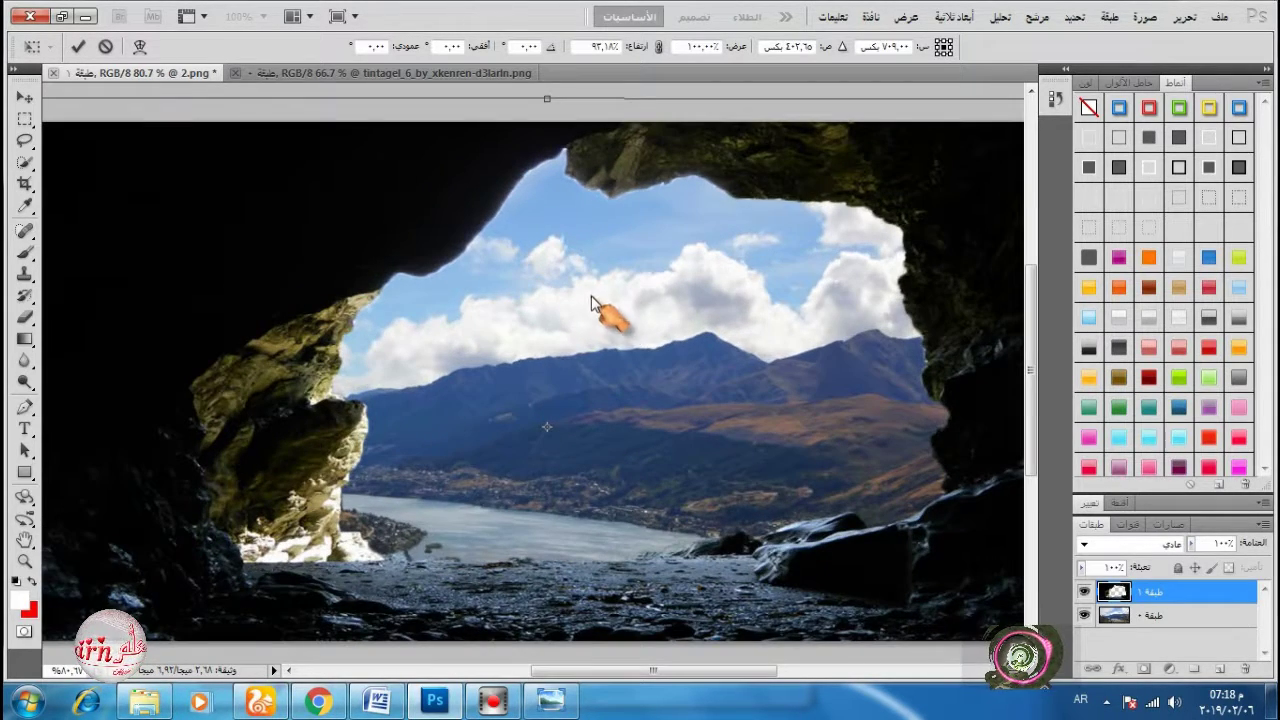
click(78, 46)
Step: Switch to the image folder and open the background-free picture of the pointing boy in Adobe Photoshop CS5
click(144, 700)
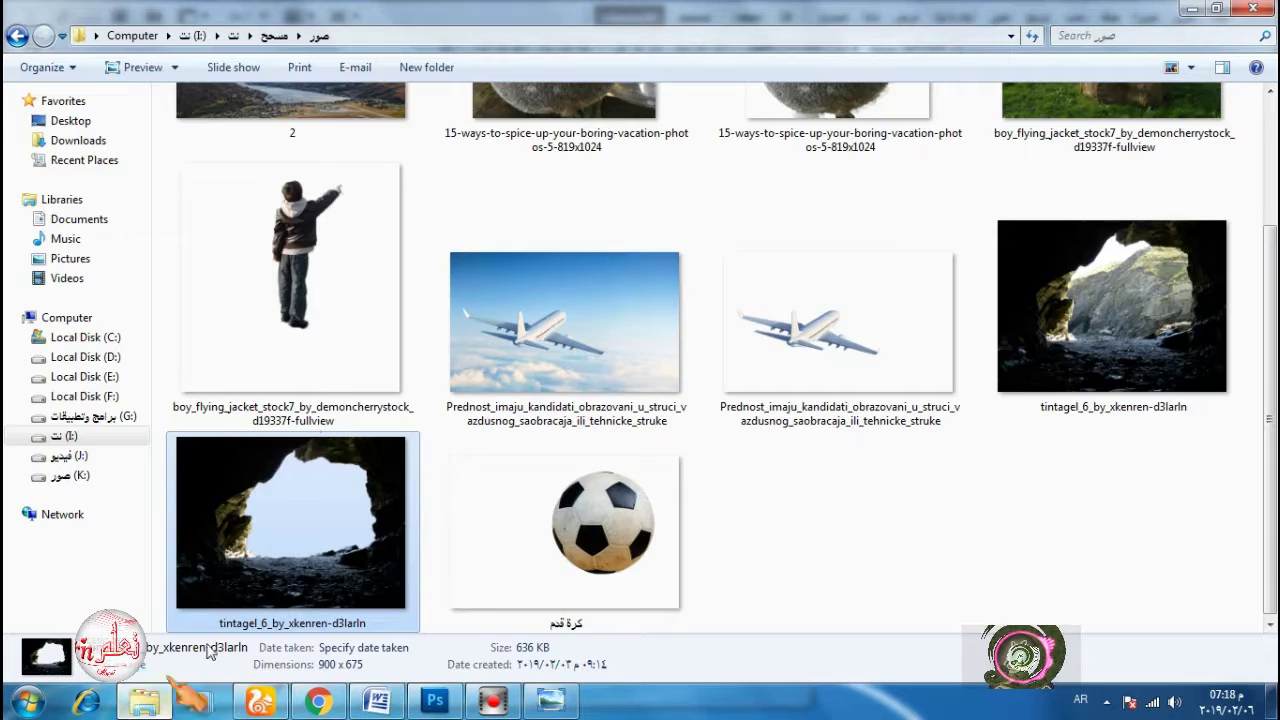
scroll(320, 375, up, 2)
right_click(322, 377)
mouse_move(386, 366)
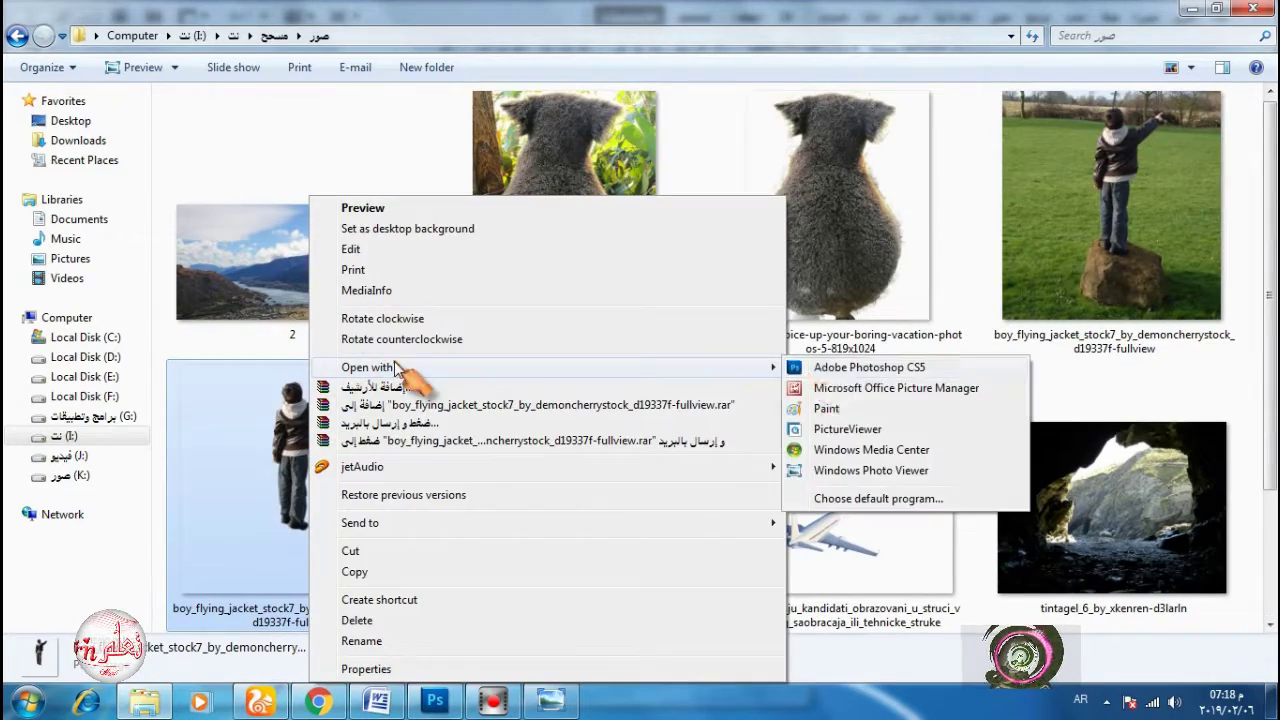
click(850, 364)
Step: Bring the boy cut-out into the 2.png composition as a new layer and close the cave and boy source documents
drag(760, 378, 557, 443)
click(238, 74)
click(238, 74)
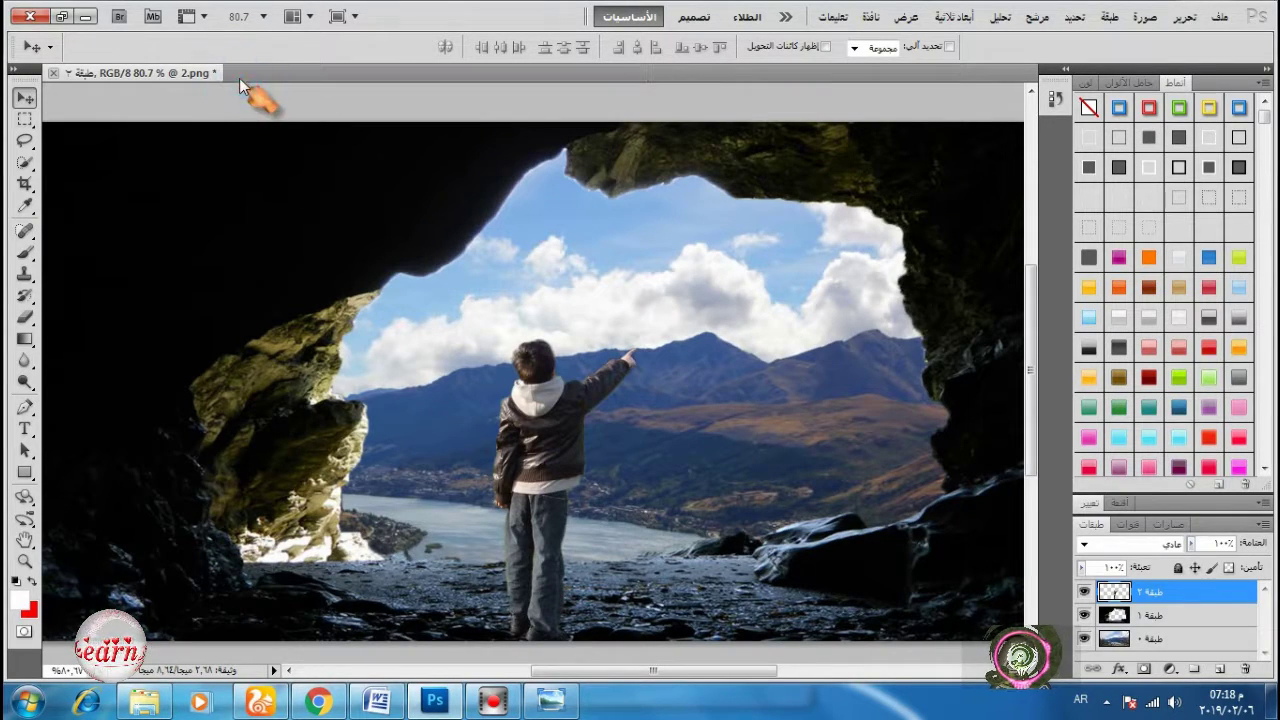
Step: Flip the boy layer horizontally so he points the other way, and apply the transform
click(1187, 18)
click(908, 366)
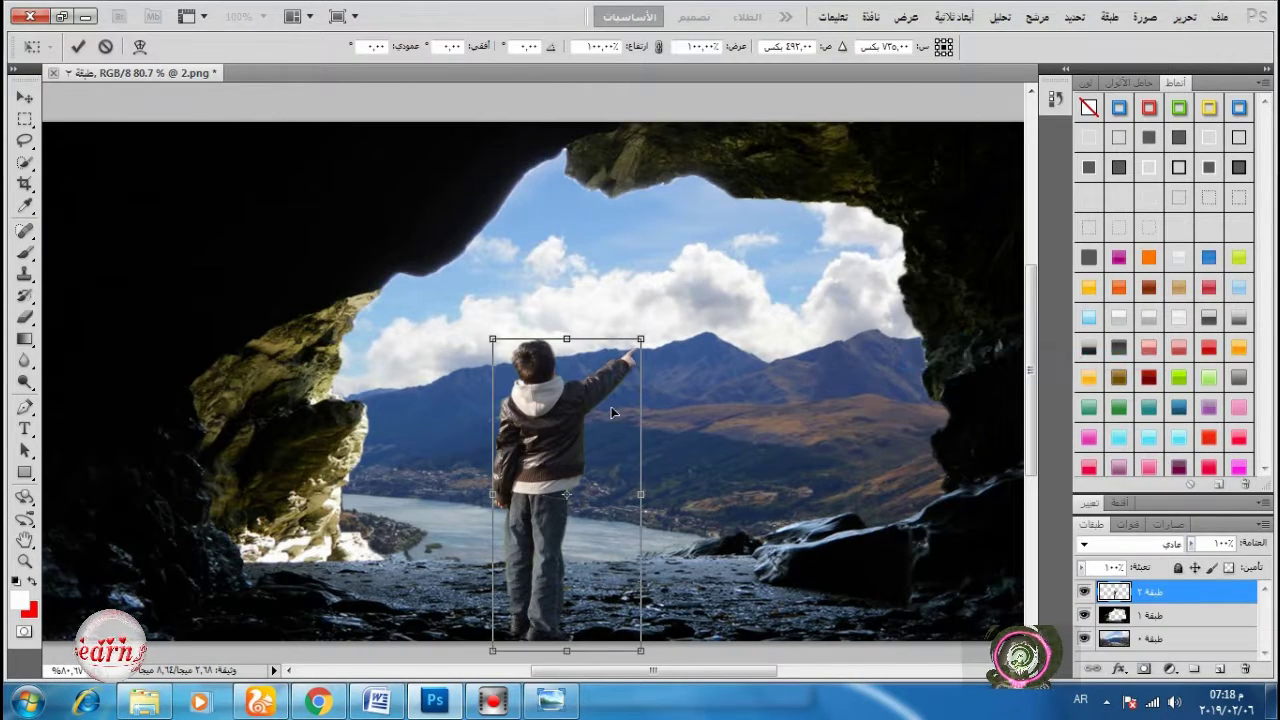
right_click(614, 410)
click(571, 373)
key(Return)
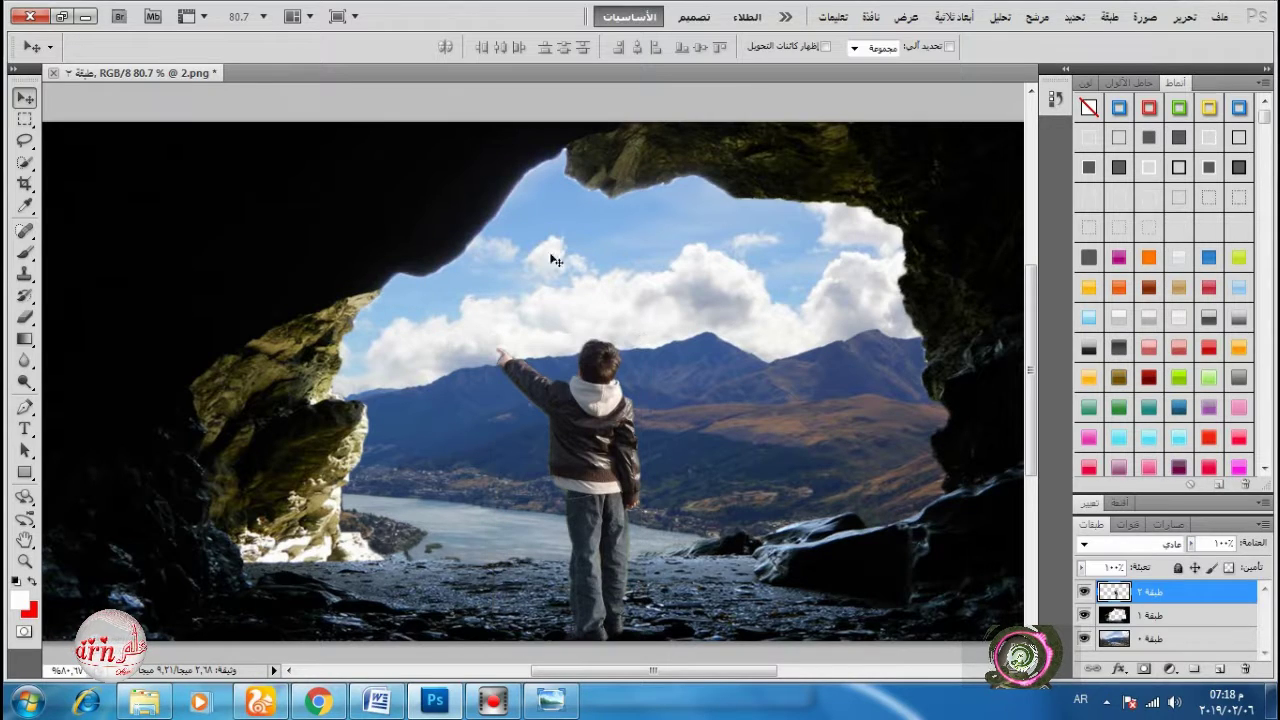
Step: Move the boy onto the rock beside the cave's right wall, scale him down with linked proportions, and apply the transform
click(1187, 18)
click(955, 366)
drag(602, 468, 823, 358)
click(659, 46)
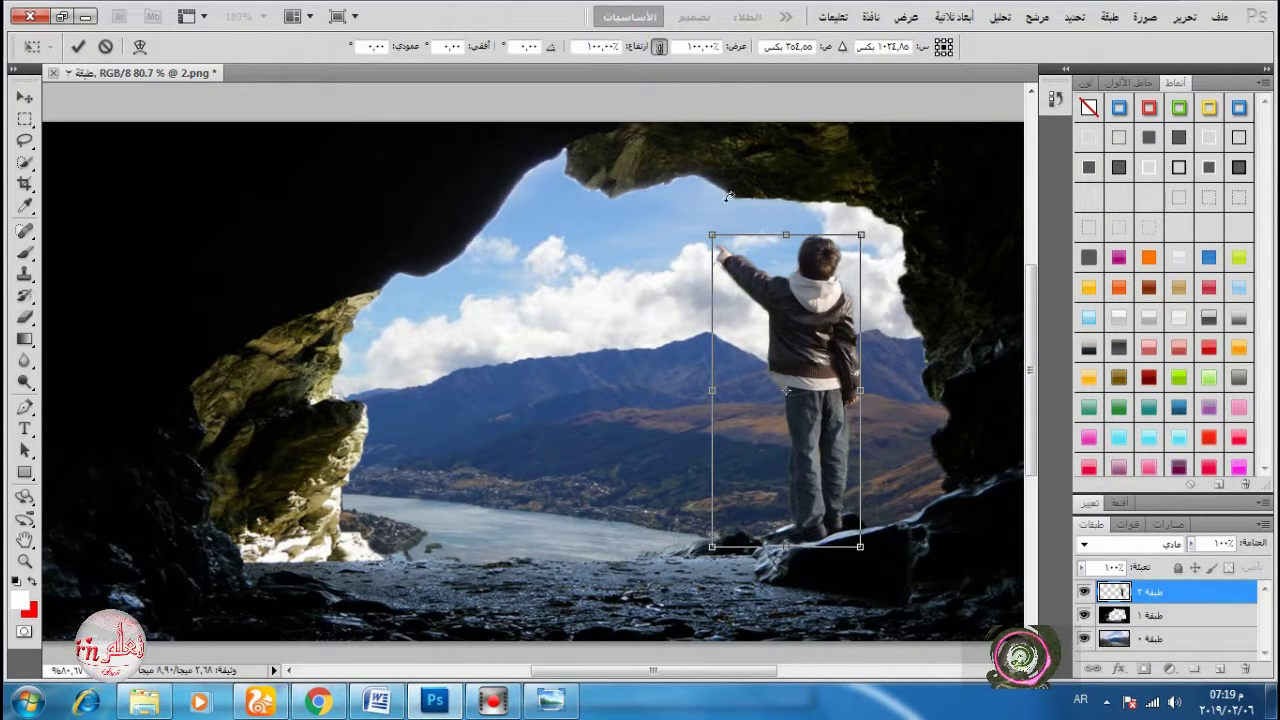
drag(719, 231, 805, 339)
drag(846, 423, 819, 427)
click(78, 46)
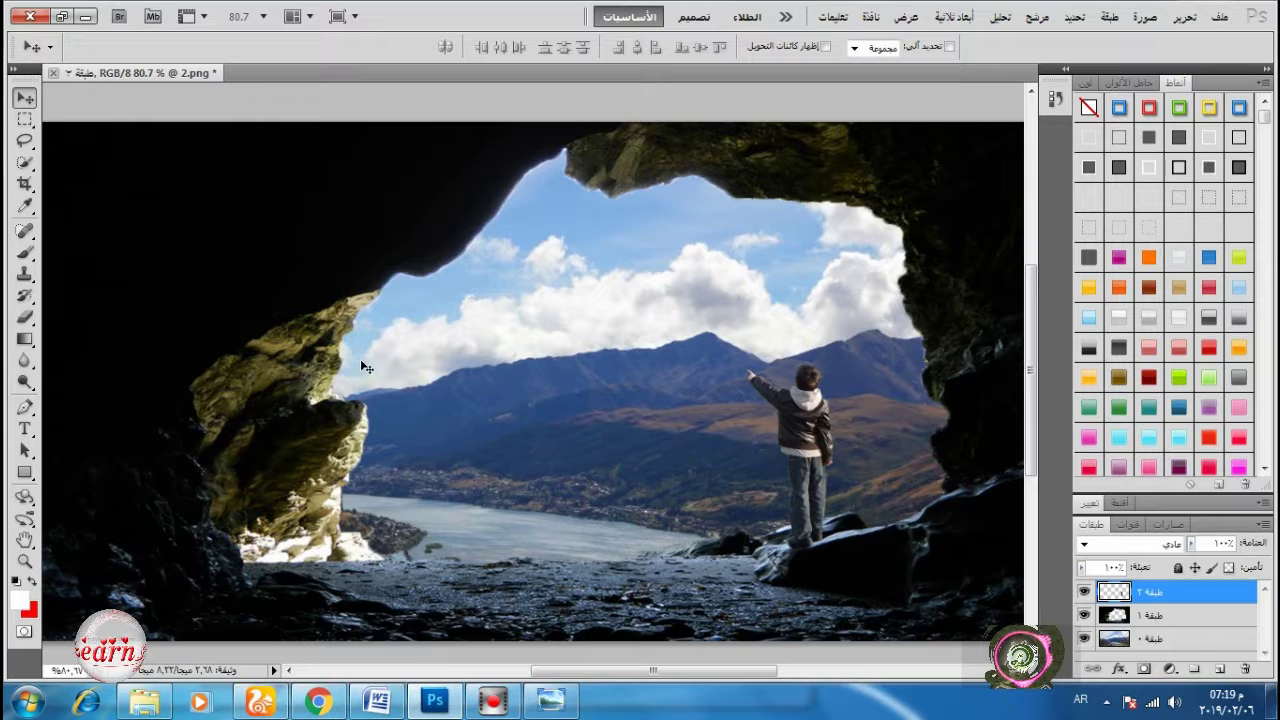
Step: Nudge the boy layer slightly left and down so his feet rest on the edge of the rock
scroll(739, 545, up, 5)
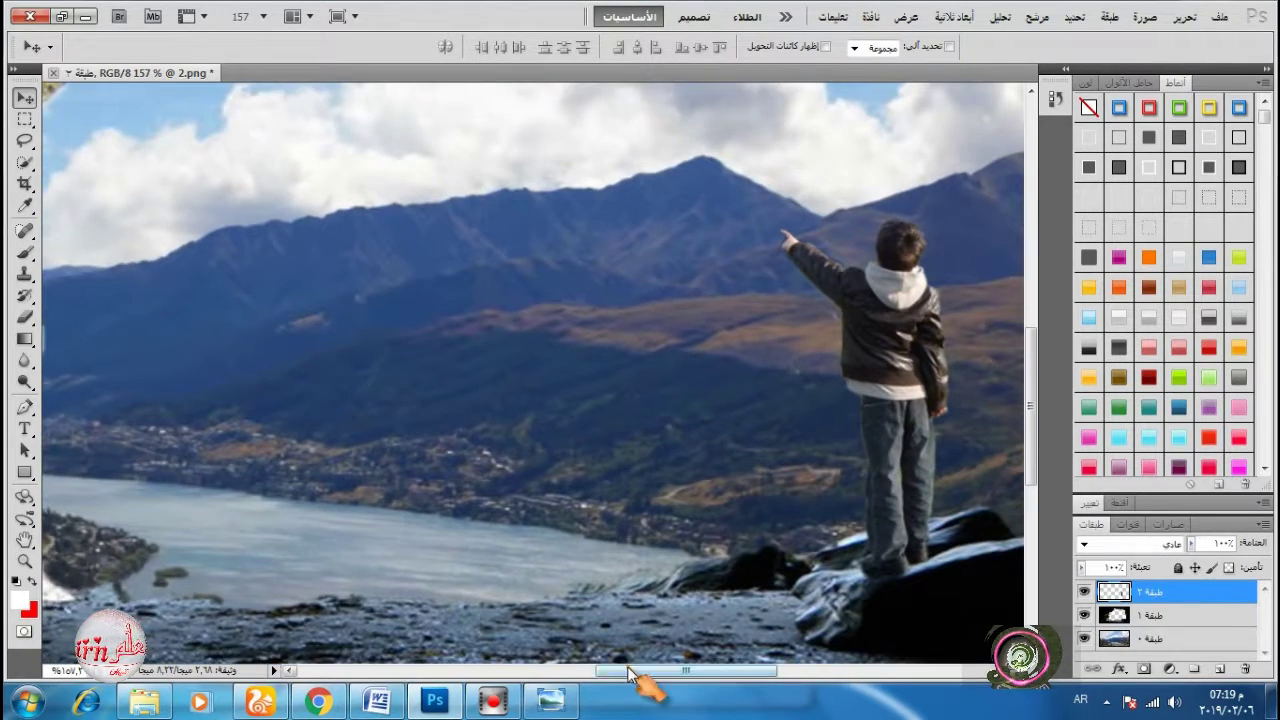
drag(632, 671, 660, 671)
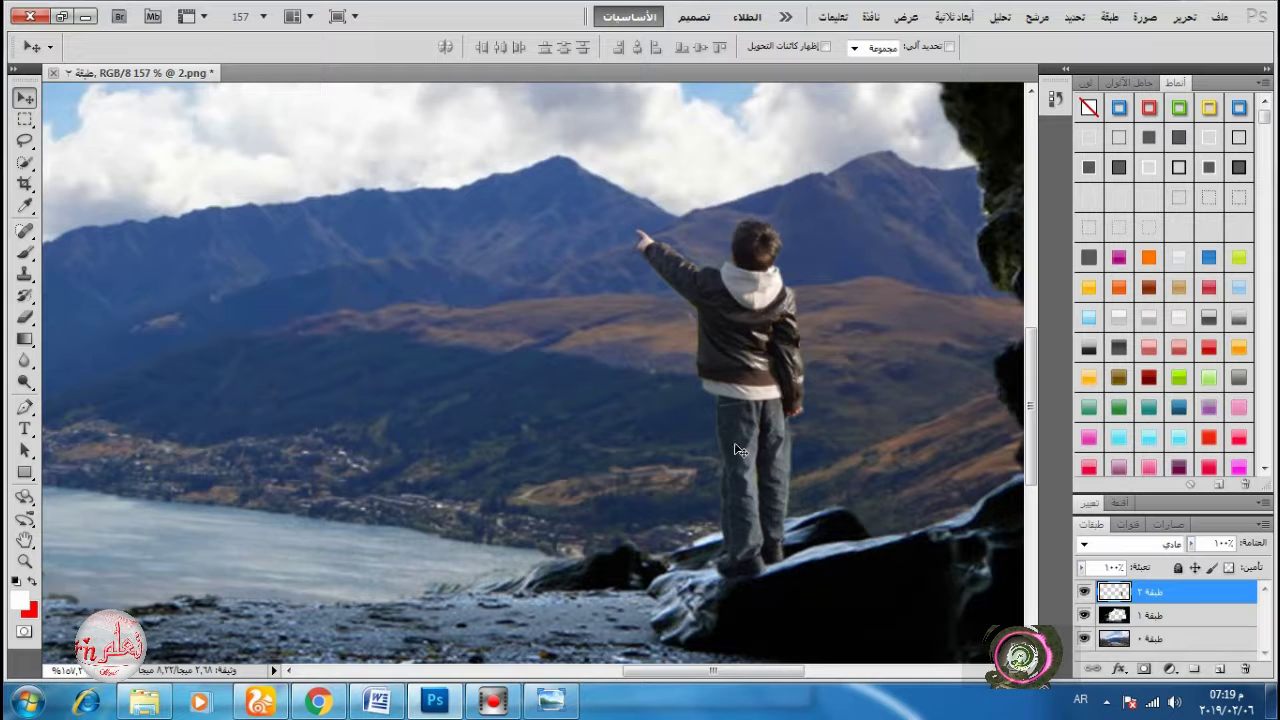
key(shift+Left)
key(shift+Left)
key(Down)
key(Down)
key(Down)
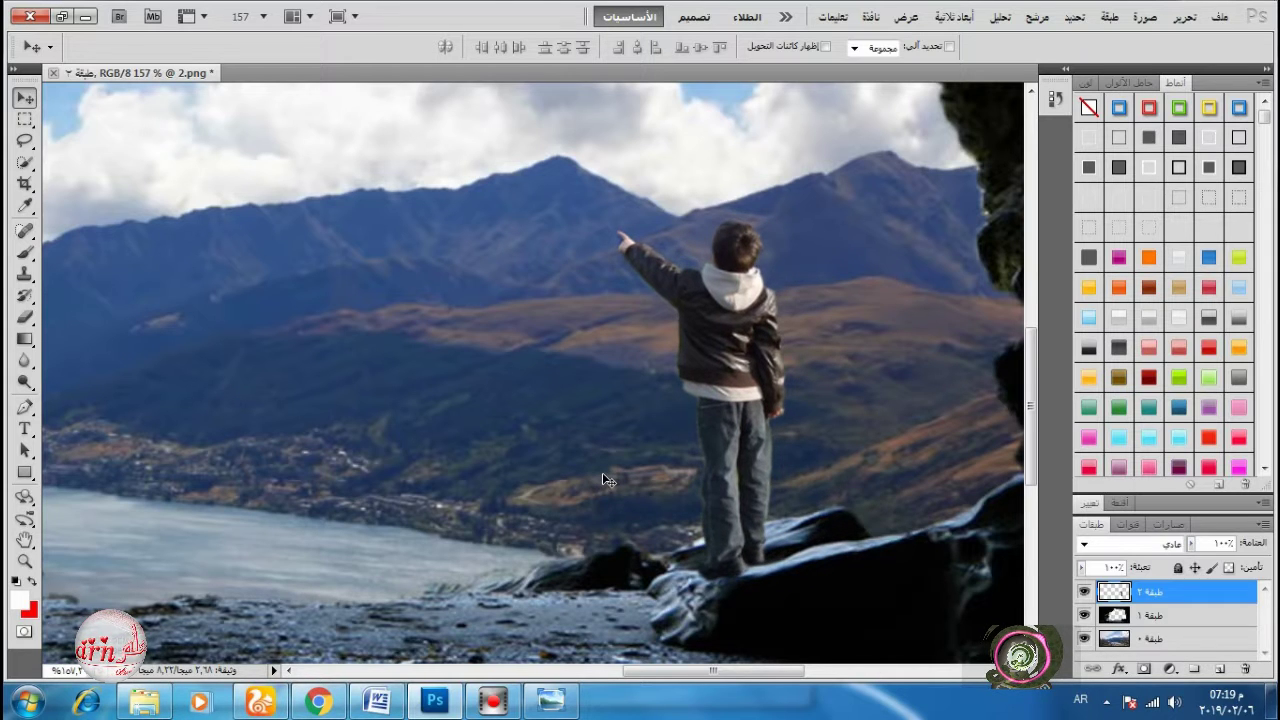
key(Right)
scroll(512, 382, down, 5)
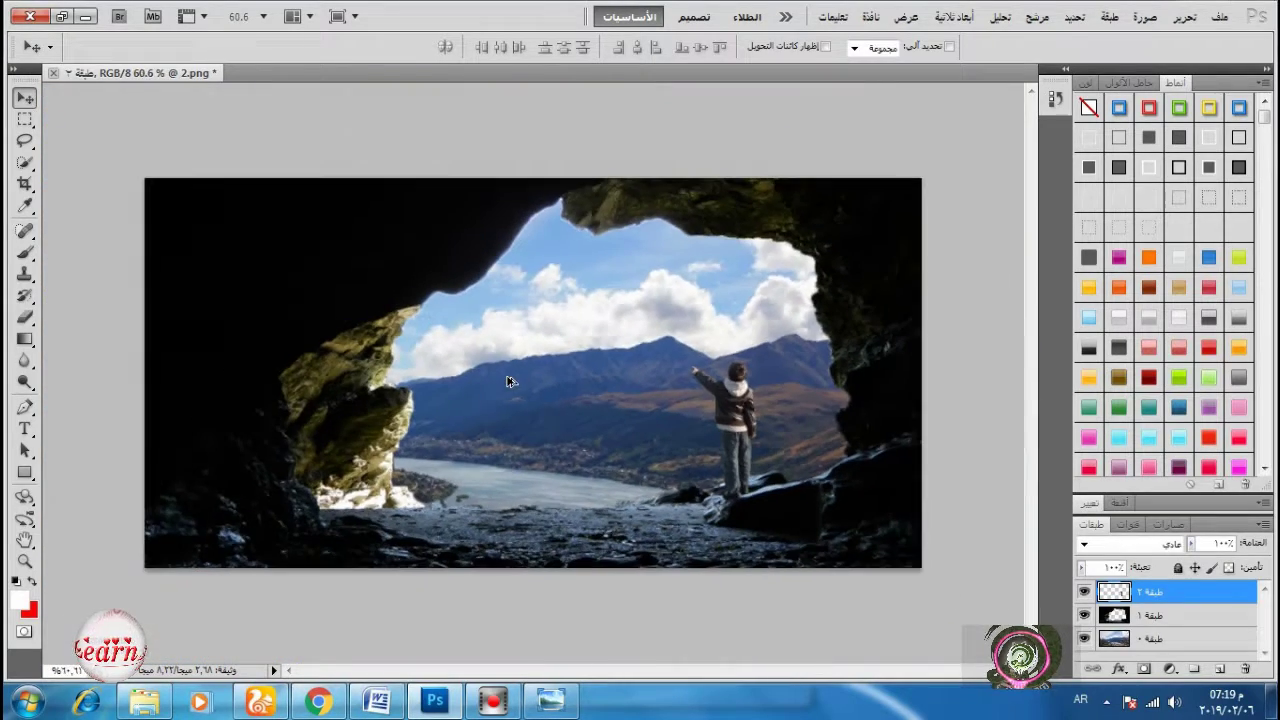
Step: Open the background-free koala picture from the image folder in Photoshop and bring it into the 2.png composition as a new layer
key(alt+Tab)
click(545, 236)
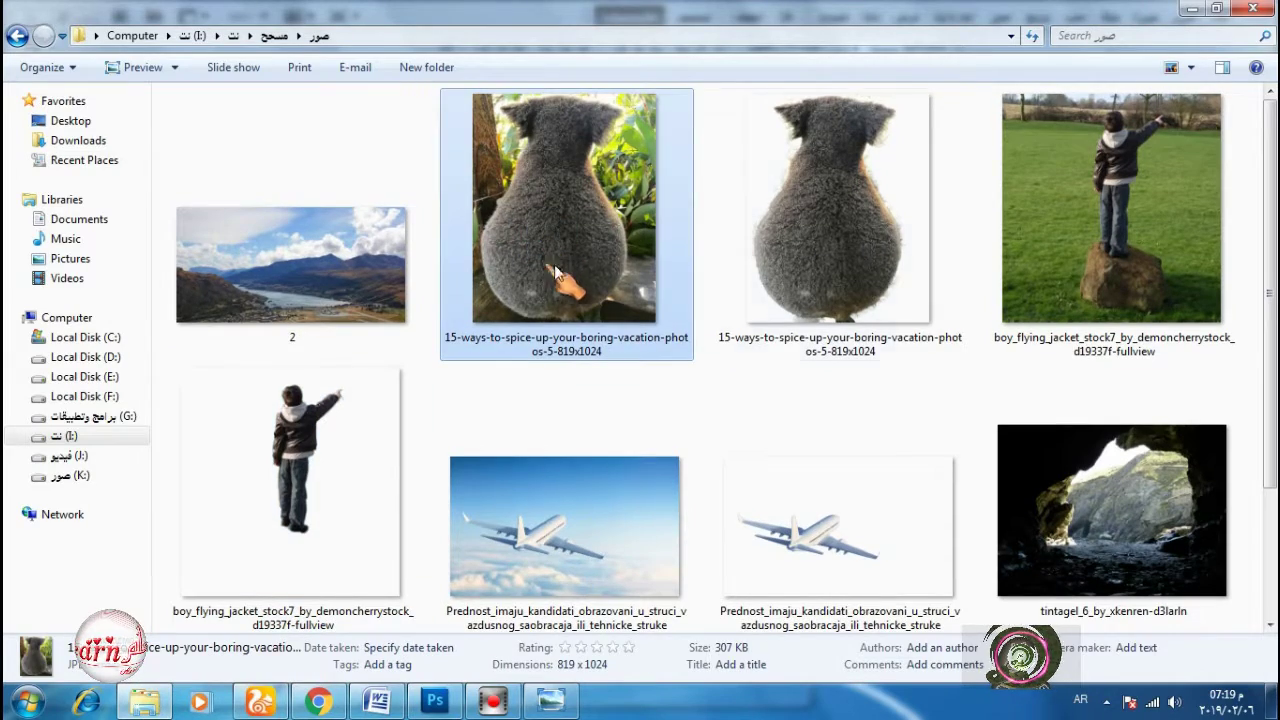
right_click(822, 224)
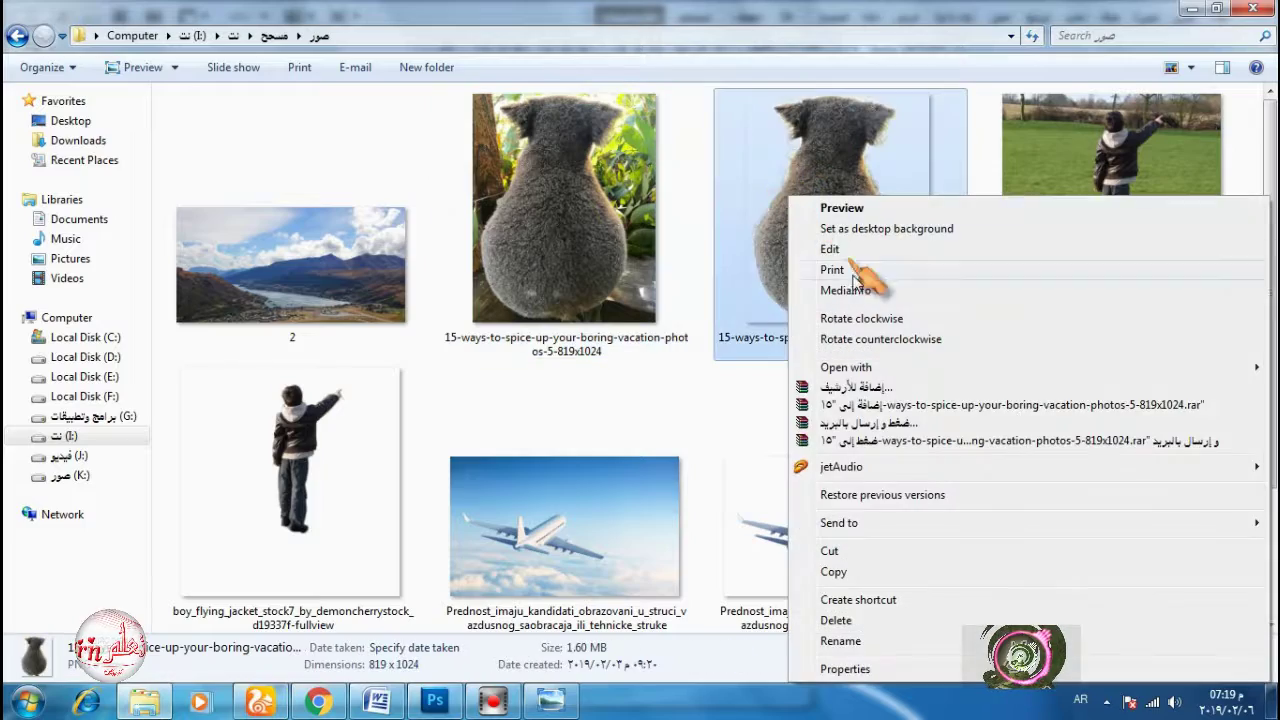
mouse_move(866, 370)
click(657, 363)
drag(640, 337, 180, 78)
drag(655, 460, 655, 460)
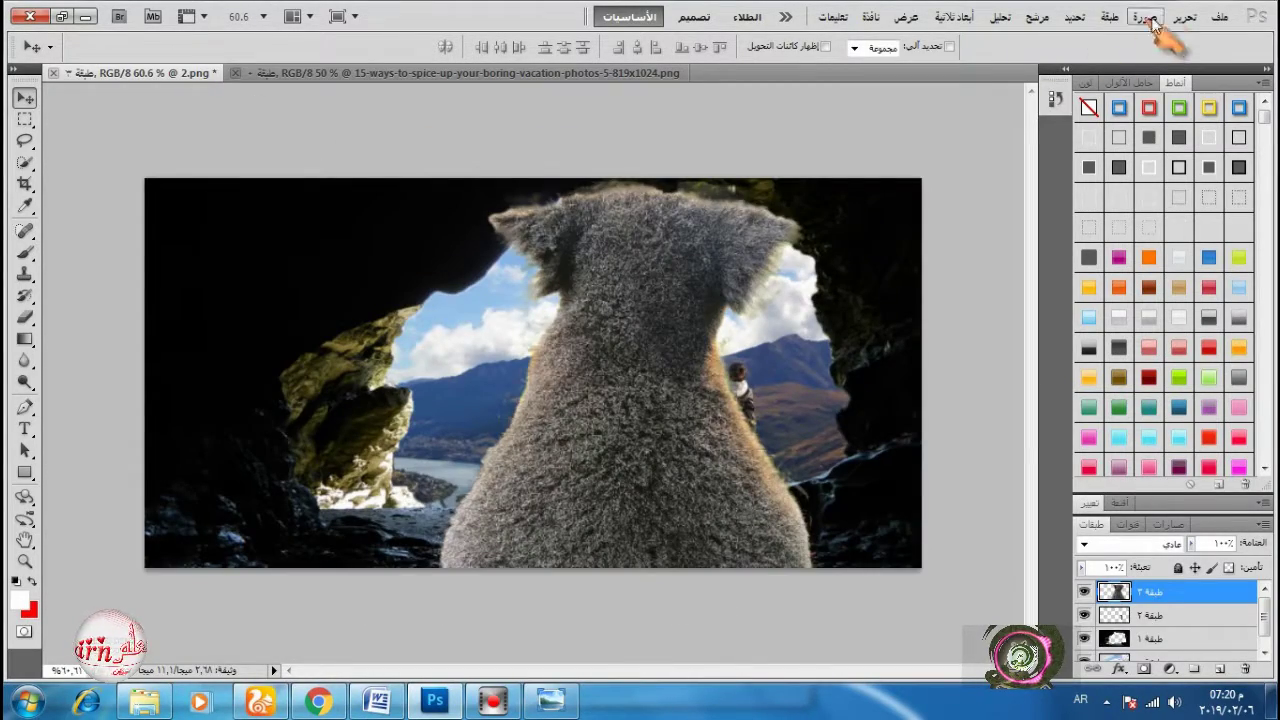
Step: Free-transform the koala layer with linked proportions, scaling it down to about 9.38%
click(1184, 18)
click(968, 380)
click(659, 47)
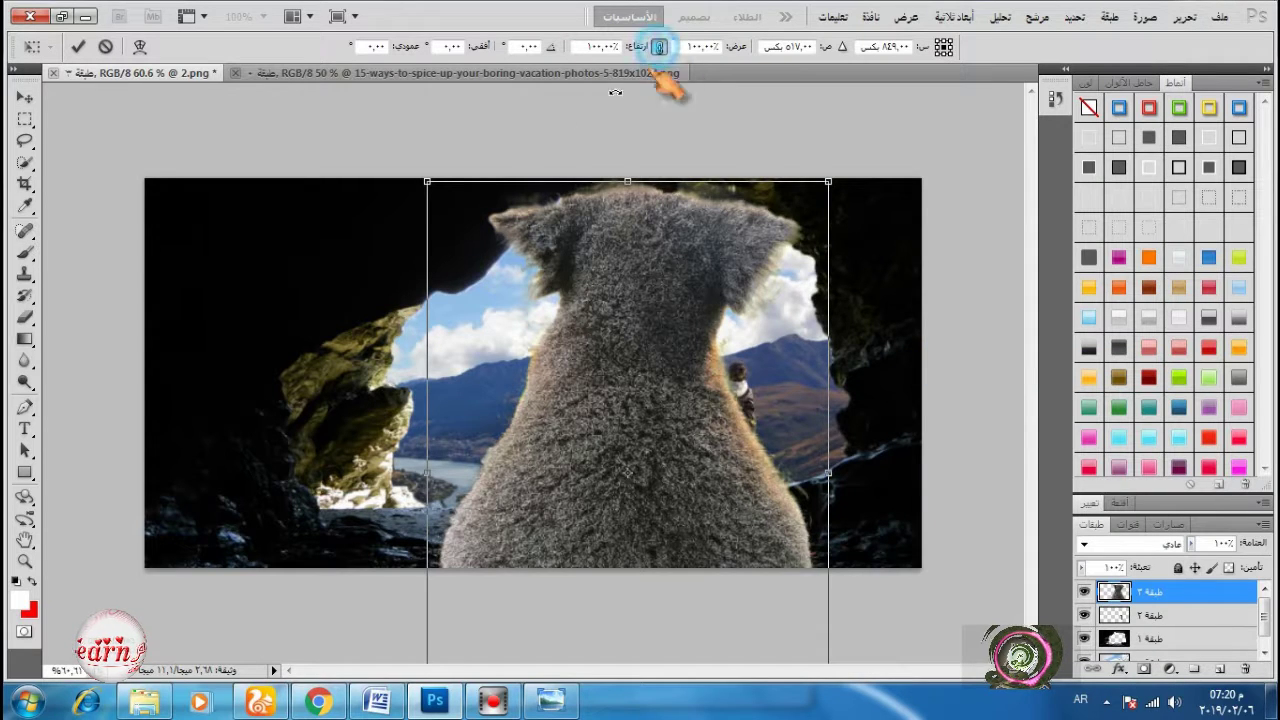
drag(427, 182, 671, 560)
drag(714, 607, 659, 390)
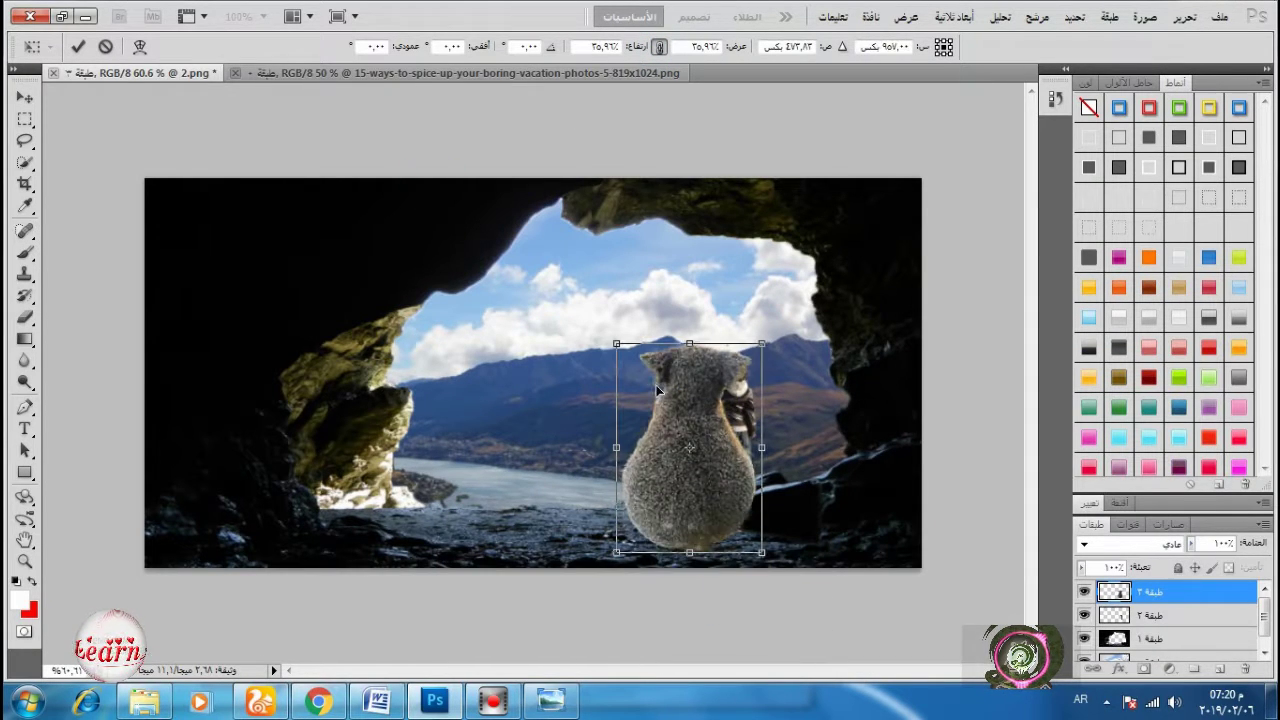
drag(616, 344, 735, 492)
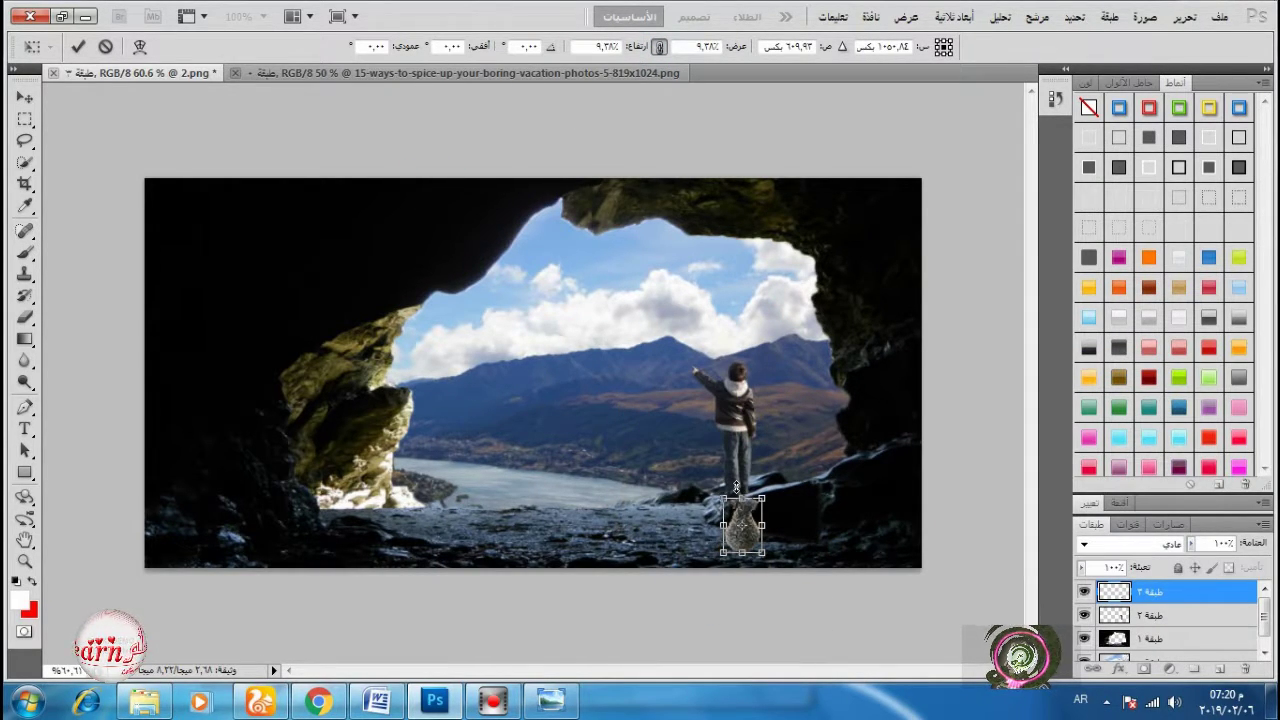
Step: Shrink the koala to about 6.82%, place it on the ground just left of the boy's rock, and apply the transform
scroll(784, 529, up, 5)
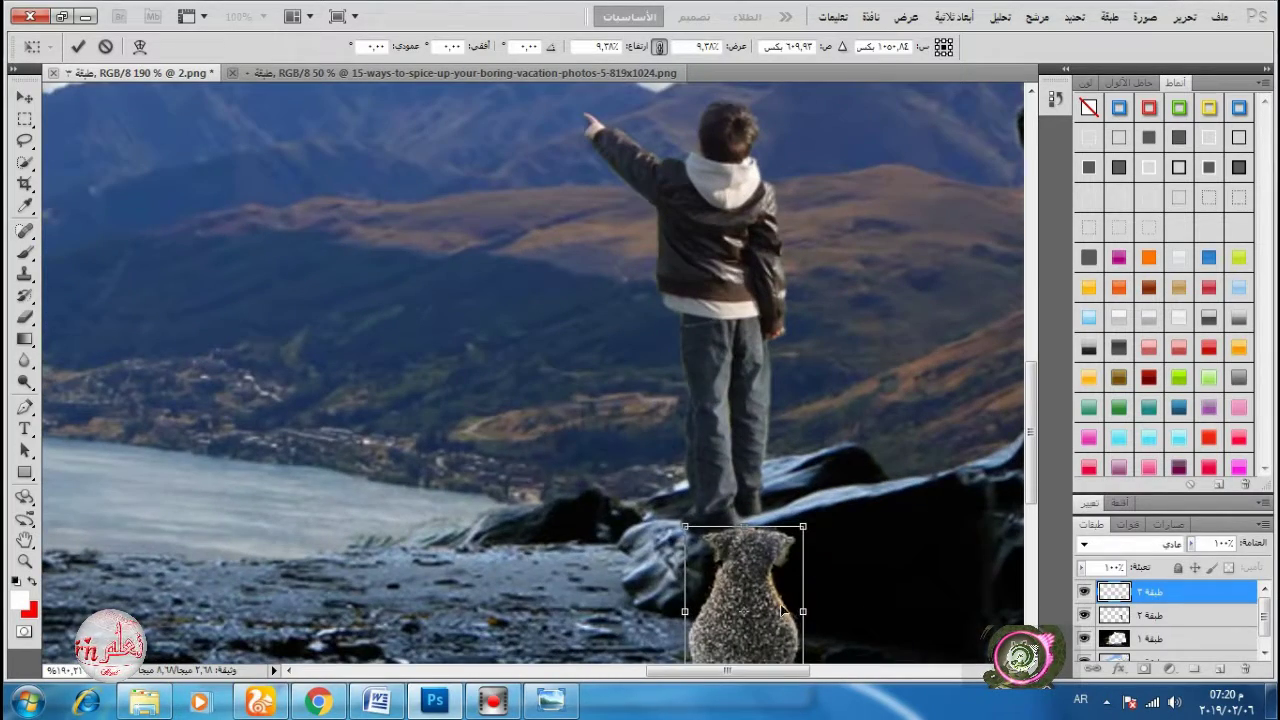
key(Right)
key(Right)
key(Right)
key(Right)
key(Right)
drag(529, 442, 545, 477)
key(Left)
key(Left)
key(Left)
key(Left)
key(Left)
key(Left)
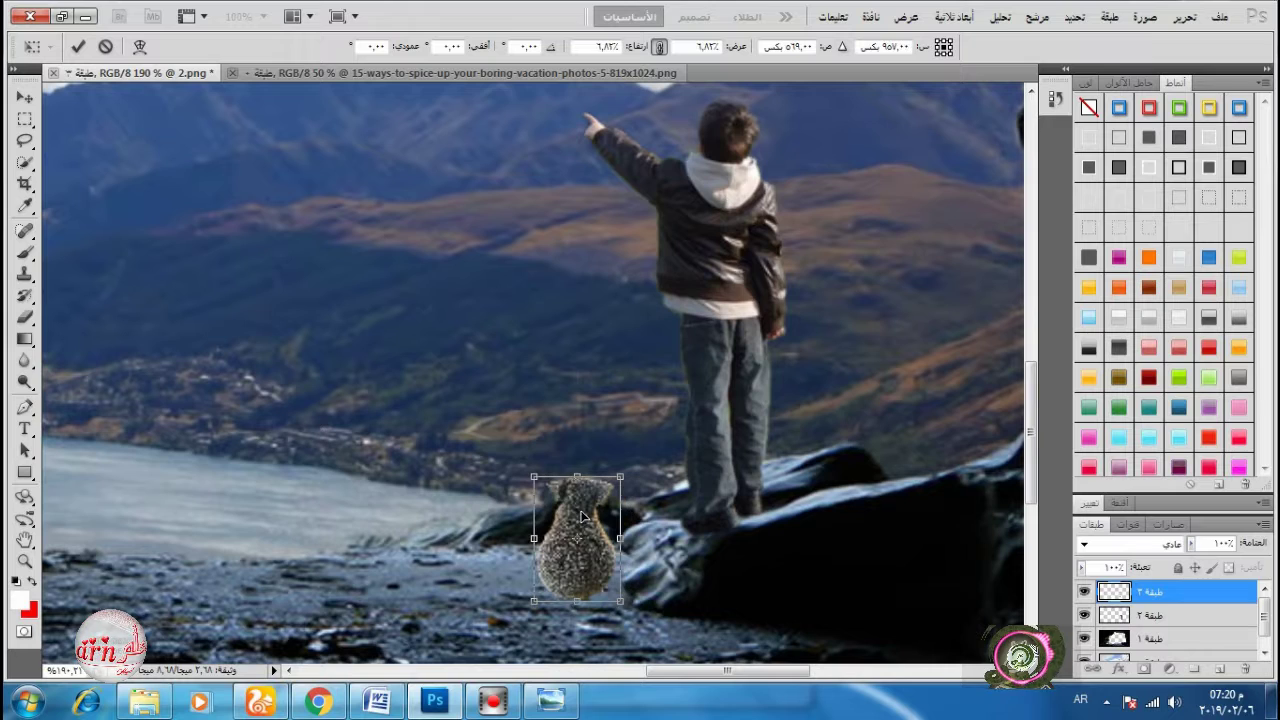
click(78, 46)
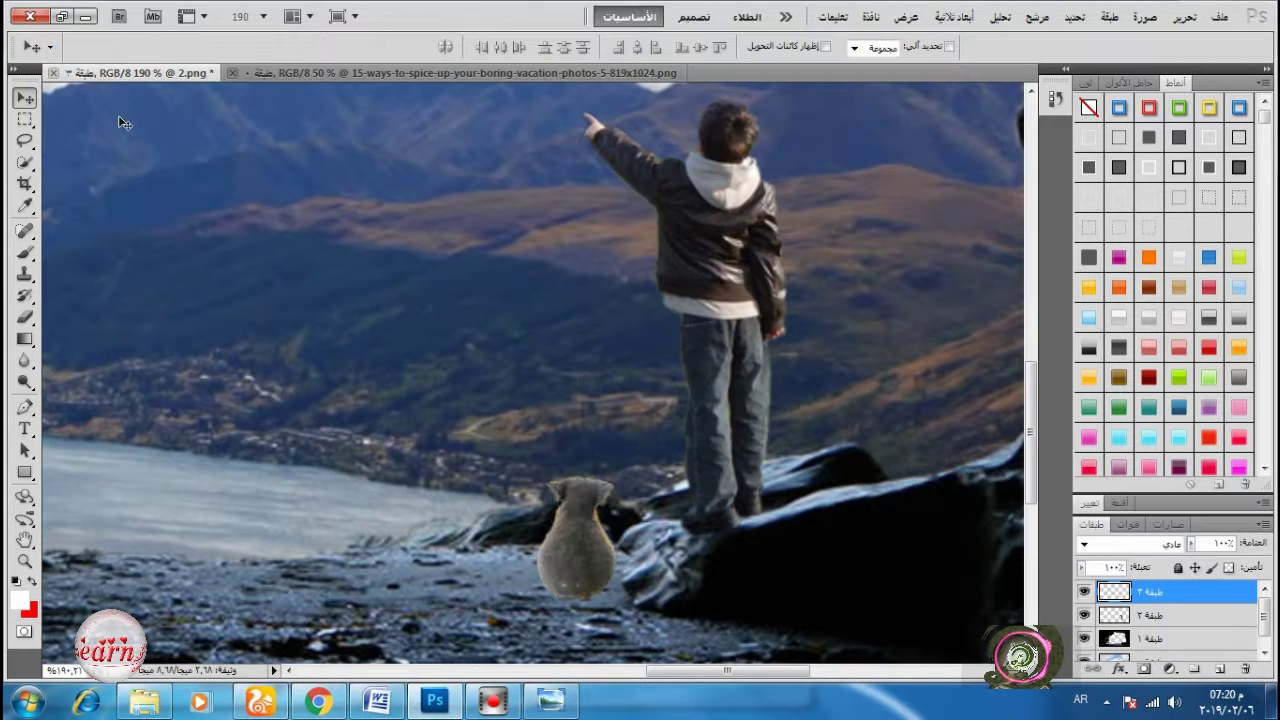
scroll(240, 236, down, 3)
scroll(240, 236, down, 2)
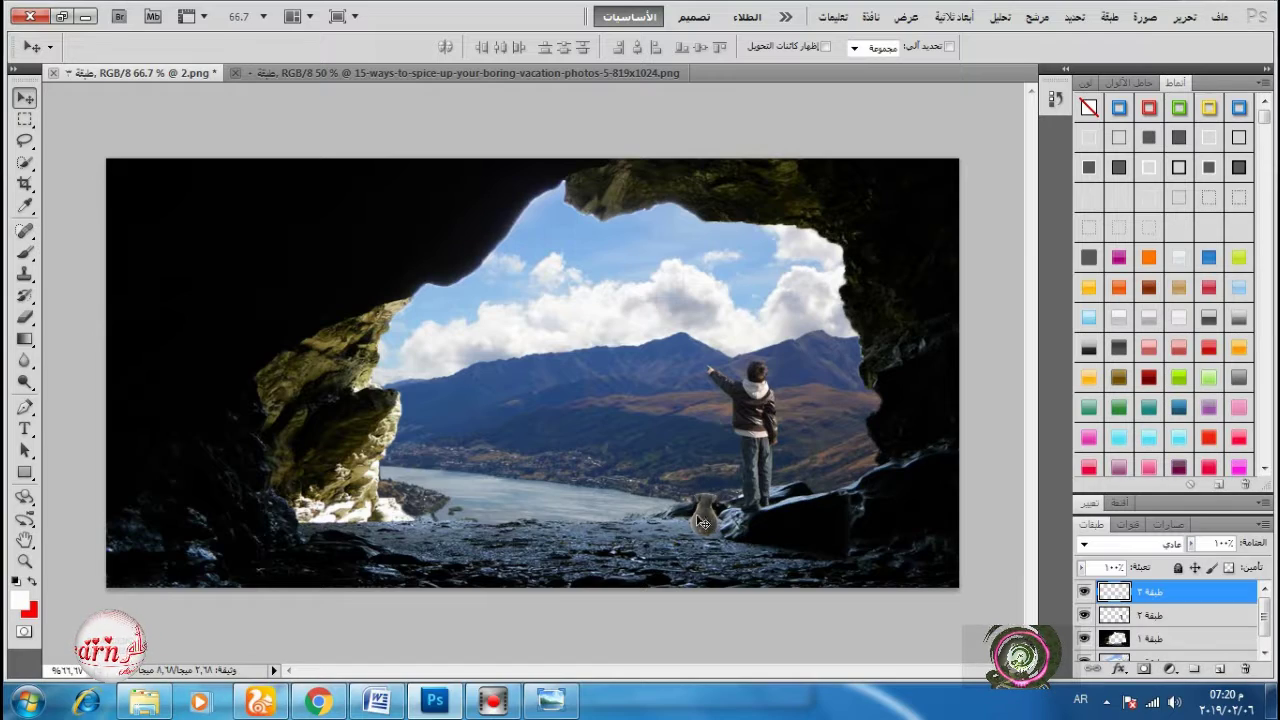
scroll(706, 520, up, 2)
scroll(791, 572, down, 3)
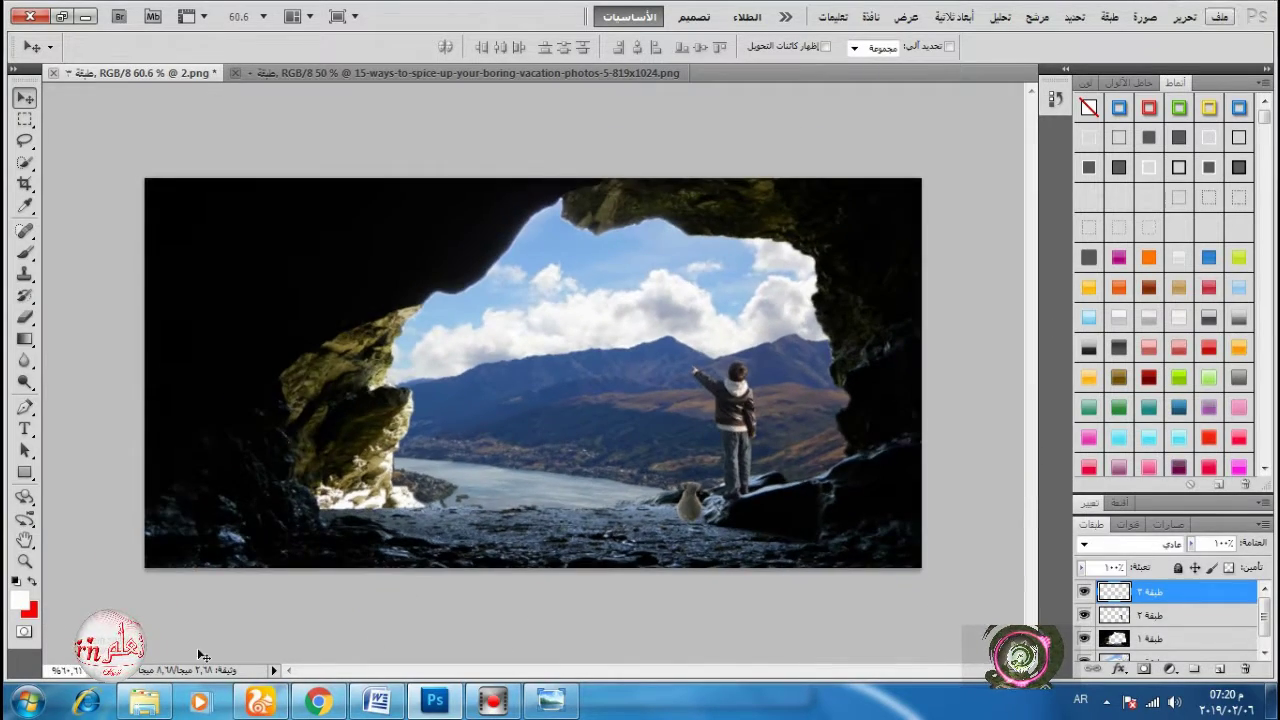
Step: Switch to the image folder and open the football picture in Photoshop
click(144, 702)
scroll(655, 490, down, 3)
click(612, 508)
right_click(612, 508)
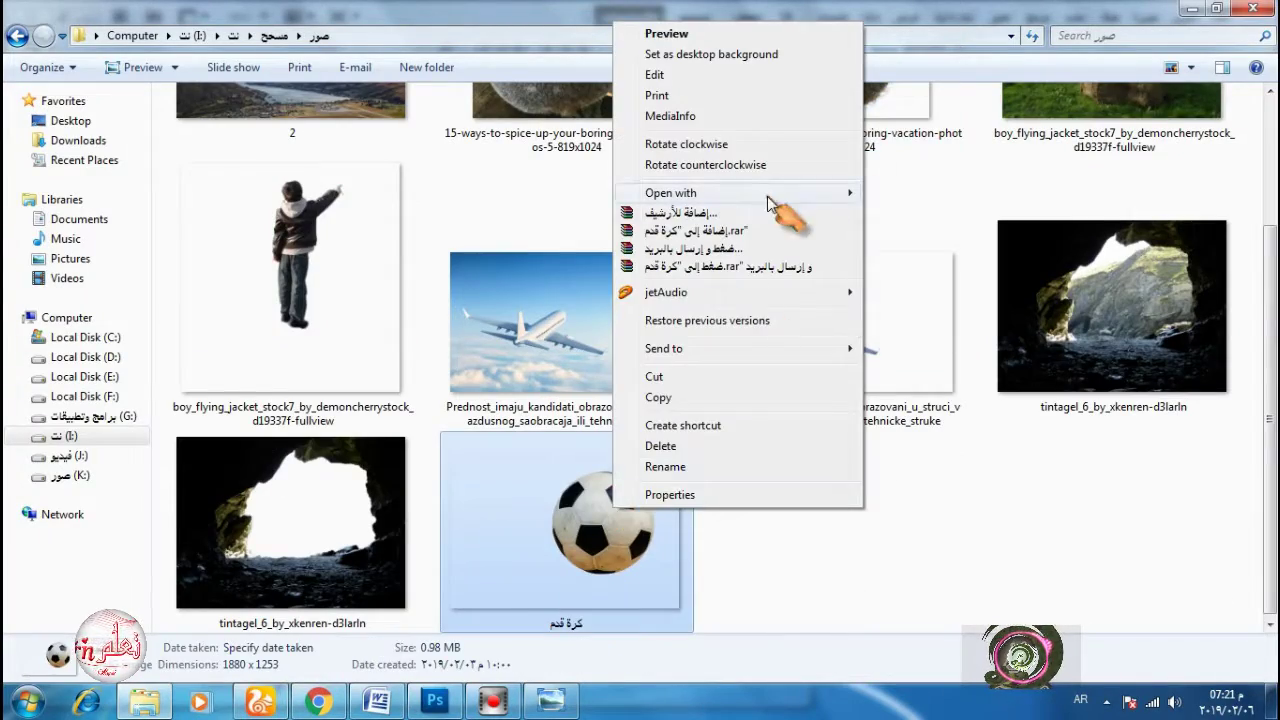
mouse_move(770, 200)
click(905, 186)
Step: Bring the football into the 2.png composition as a new layer and close the koala and football source documents
drag(643, 300, 272, 297)
click(237, 73)
click(237, 73)
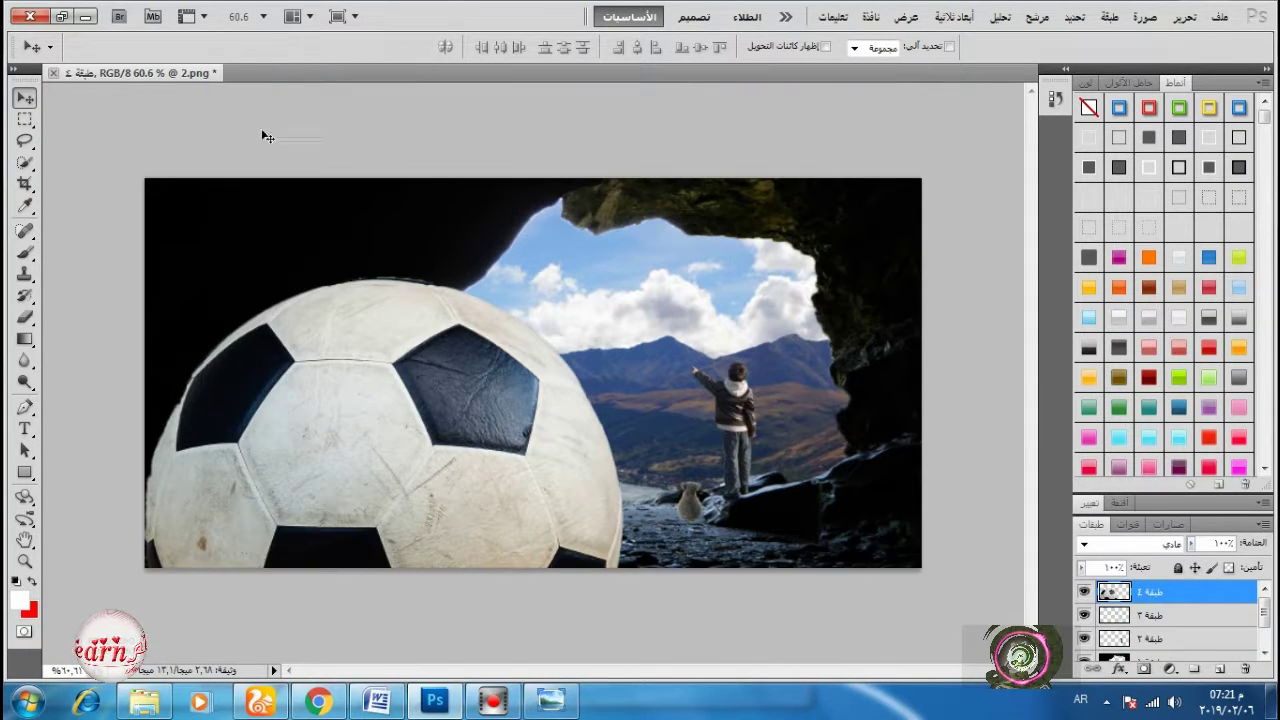
Step: Free-transform the football layer with linked proportions, scaling it down to about 15.84%
click(1183, 18)
click(943, 365)
click(659, 47)
drag(624, 278, 381, 414)
Step: Scale the football down to about 8.79% and move it onto the rocky ground near the cave's lower left
scroll(400, 470, up, 5)
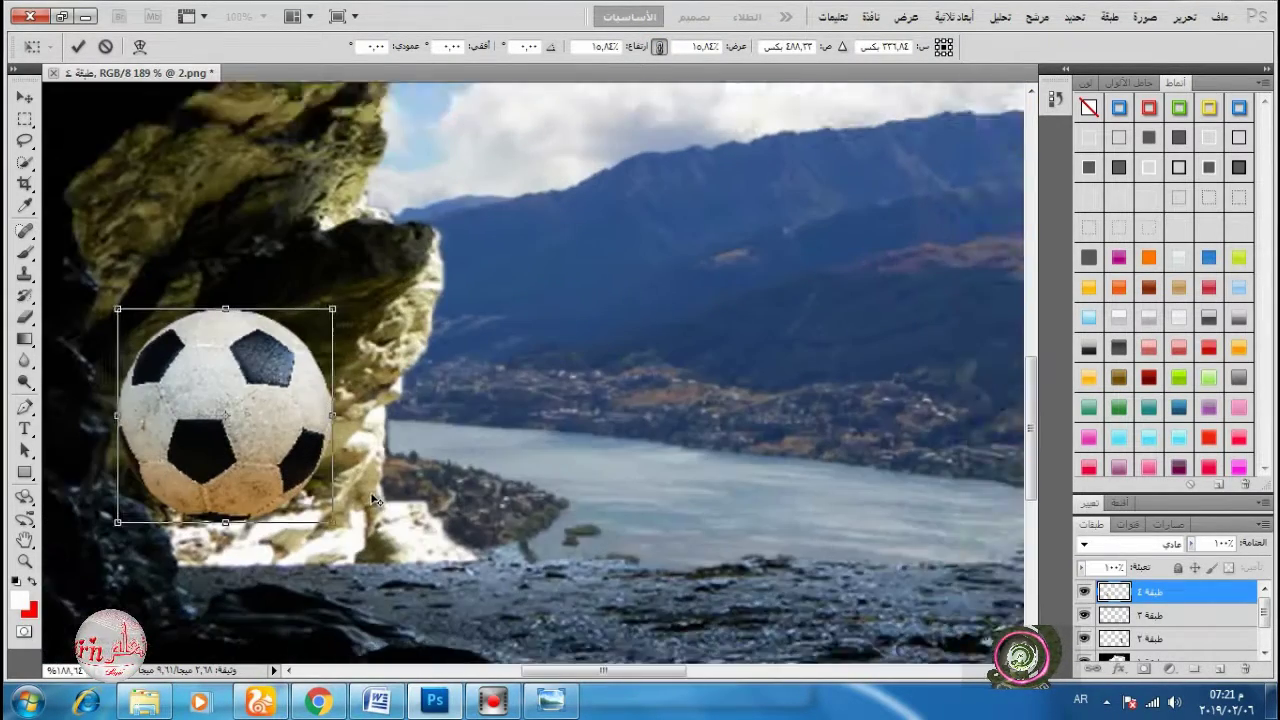
scroll(374, 500, up, 1)
drag(438, 347, 397, 393)
scroll(397, 325, down, 3)
drag(352, 326, 432, 478)
scroll(560, 448, down, 8)
scroll(562, 447, up, 4)
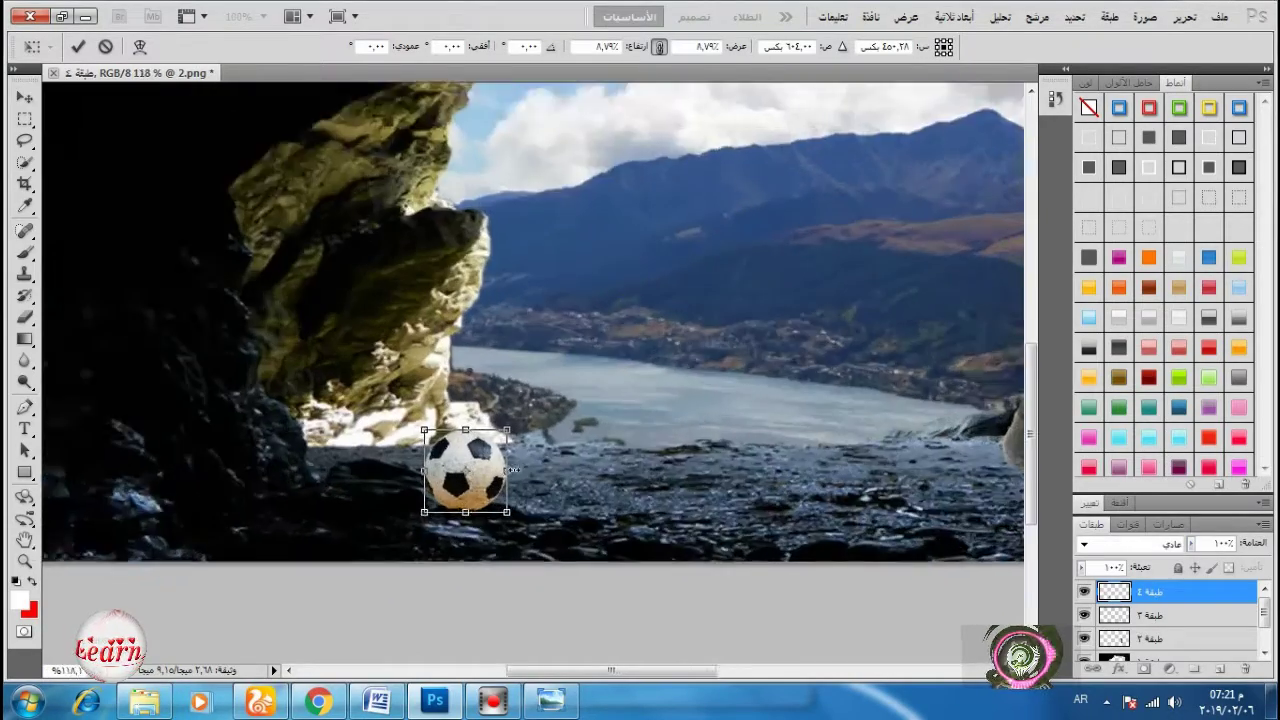
Step: Reduce the football further to about 7.42% and apply the transform
drag(509, 537, 497, 531)
scroll(558, 427, down, 2)
scroll(560, 420, down, 2)
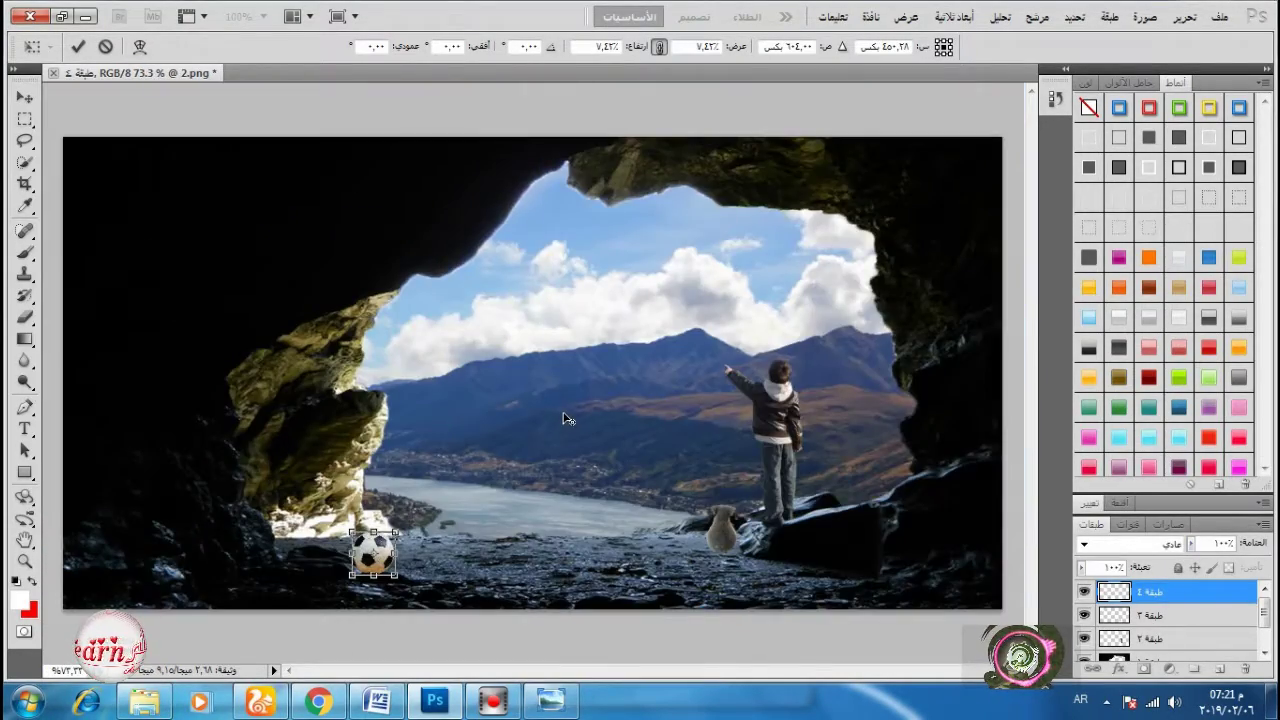
scroll(562, 414, up, 4)
key(Return)
scroll(420, 412, down, 4)
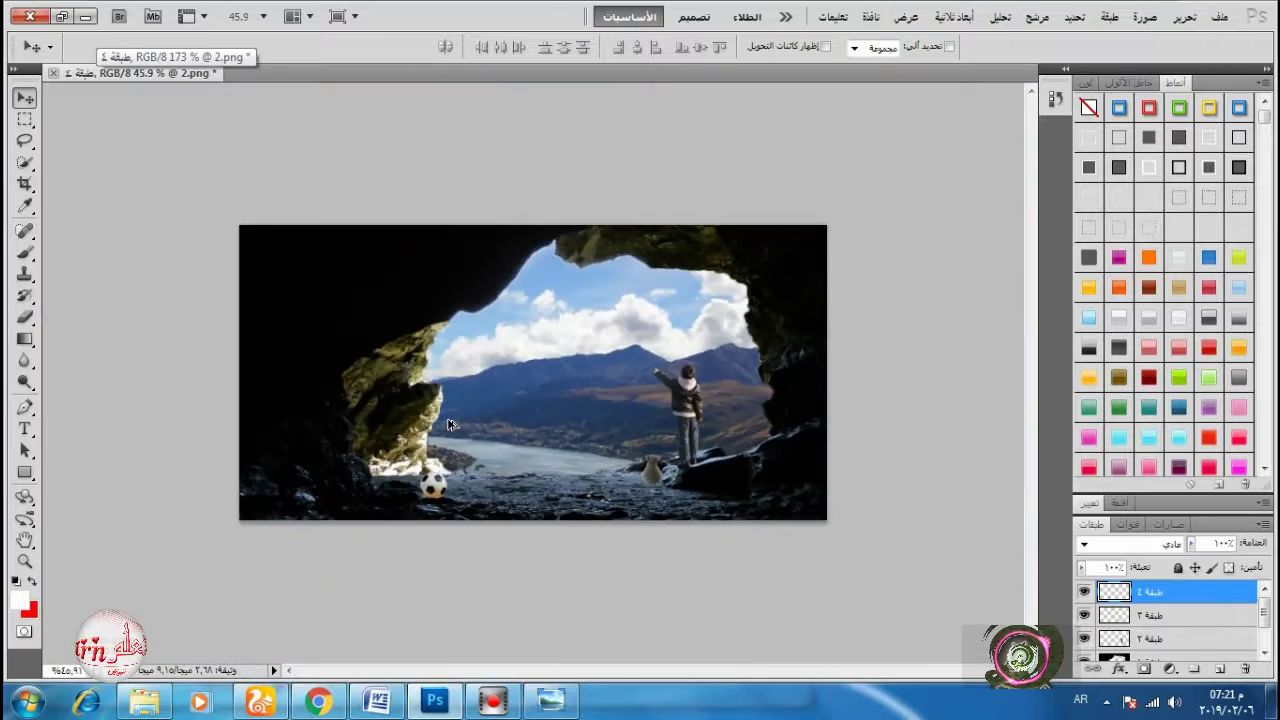
Step: Hide the football layer and select the dark foreground rocks on the cave layer with the Quick Selection tool
scroll(450, 424, down, 1)
scroll(440, 470, up, 5)
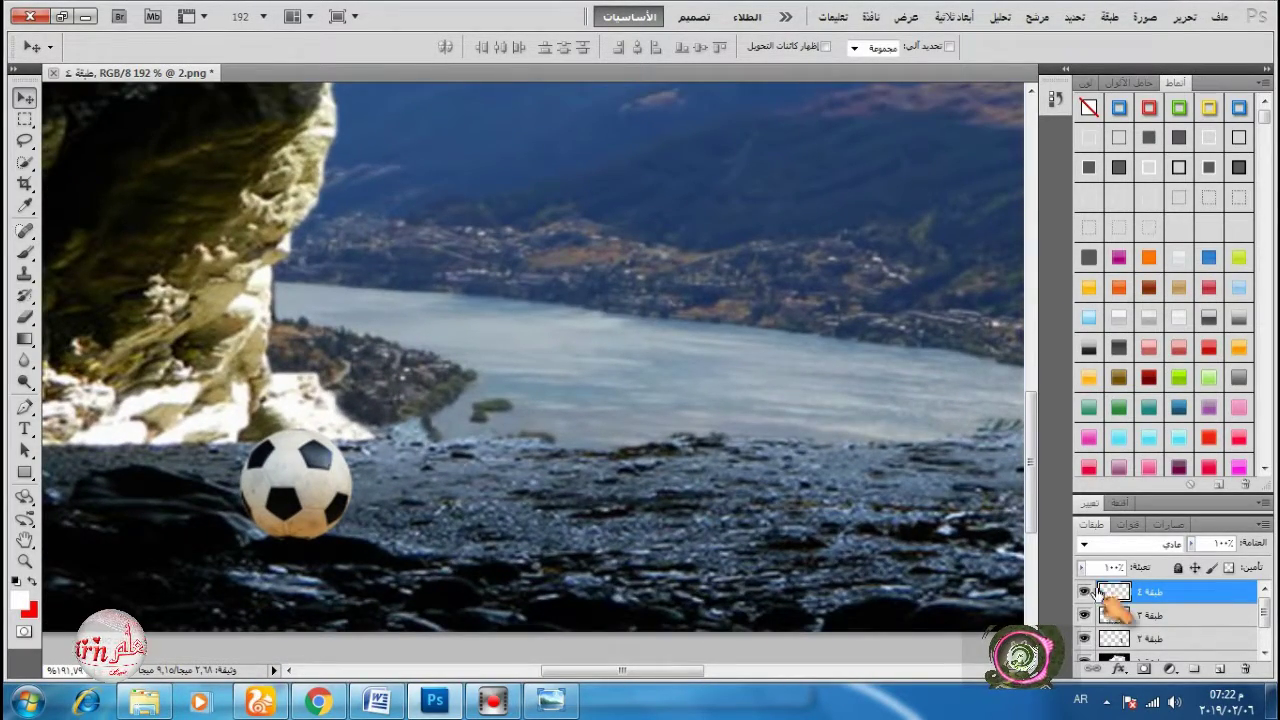
click(1085, 82)
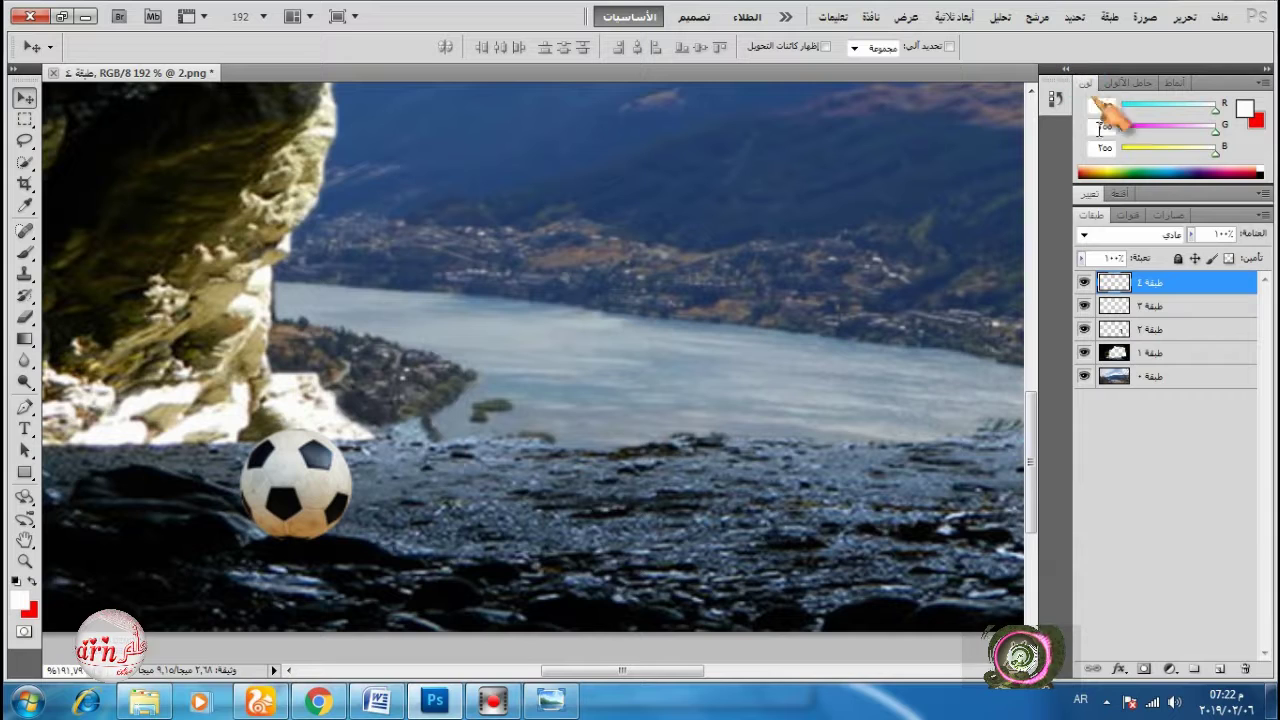
click(1084, 283)
click(1150, 376)
click(1150, 352)
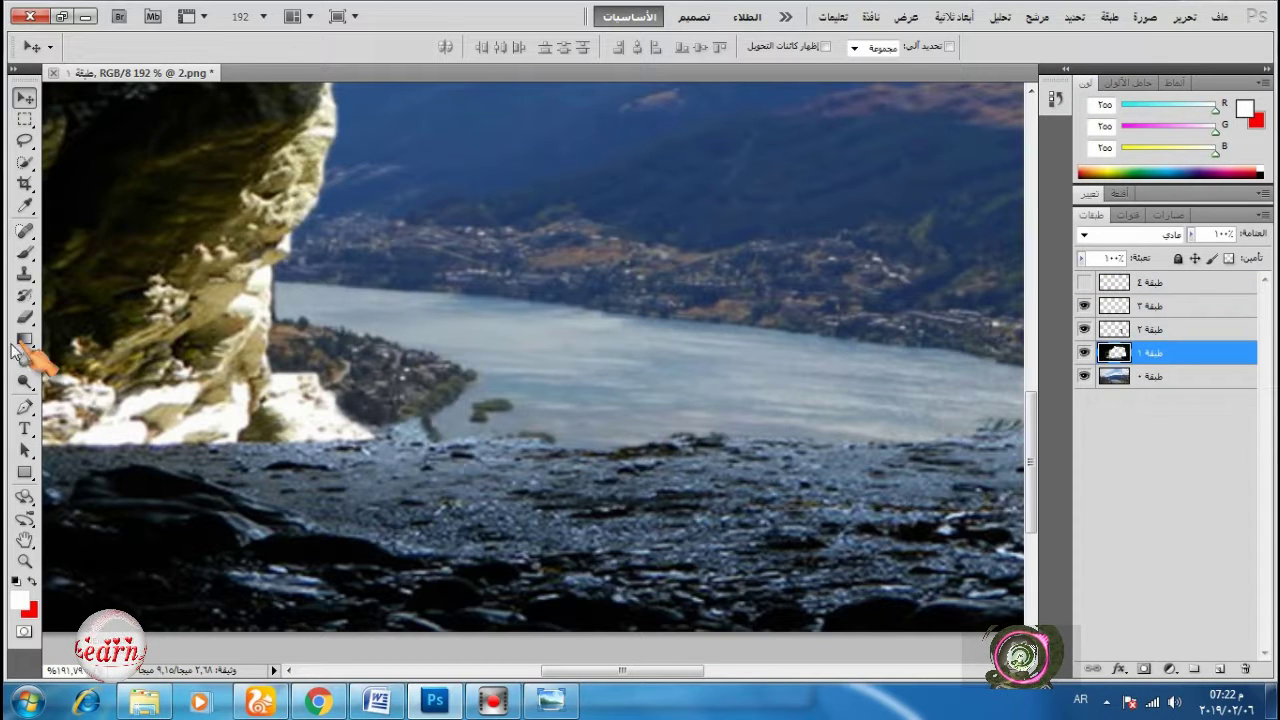
click(22, 164)
mouse_move(312, 558)
mouse_down()
mouse_move(405, 601)
mouse_move(248, 600)
mouse_move(259, 542)
mouse_move(100, 495)
mouse_up()
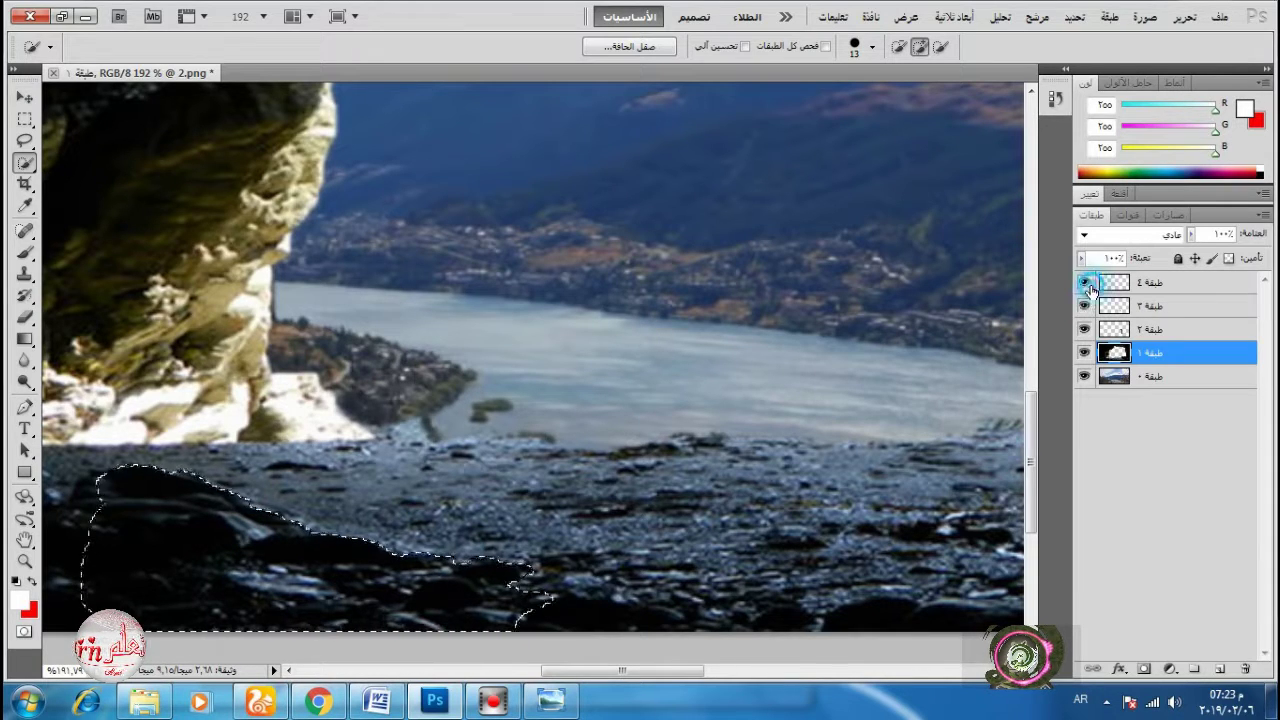
Step: Show the football layer, add a layer mask from the rock selection, and invert the mask so the rocks cover the ball's base
click(1084, 283)
click(1202, 287)
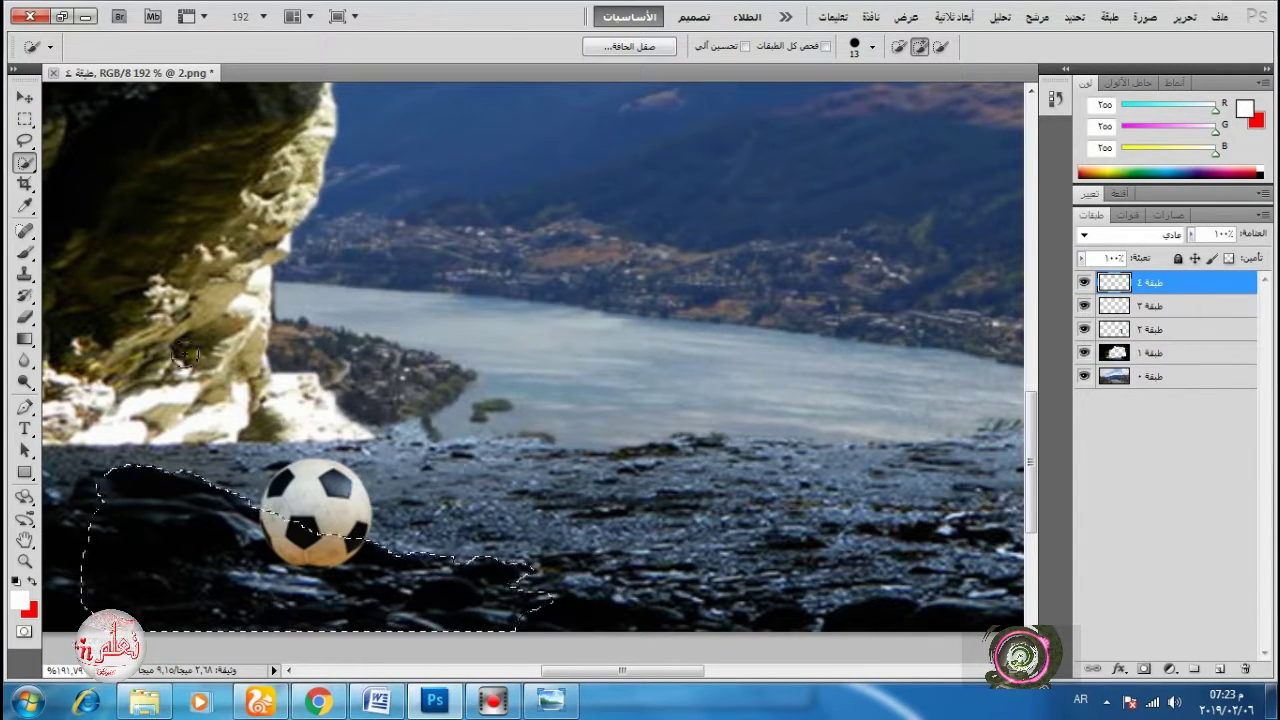
click(1144, 669)
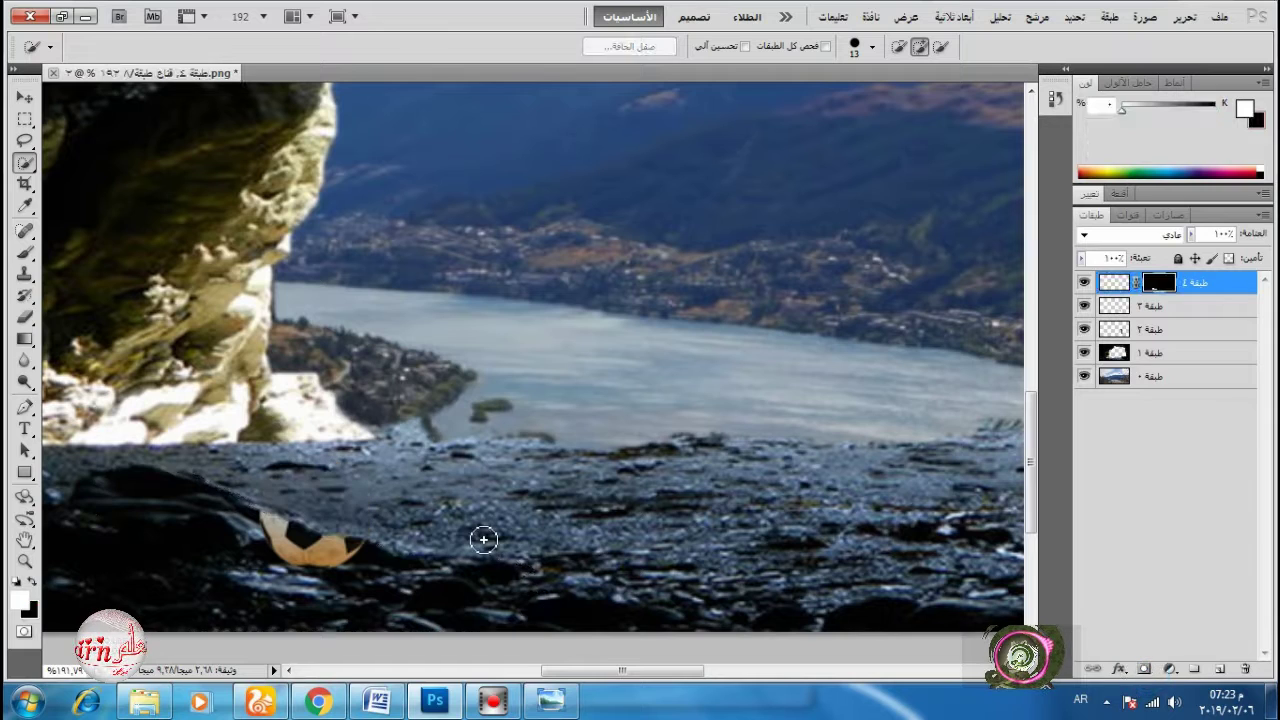
click(1145, 17)
mouse_move(1118, 66)
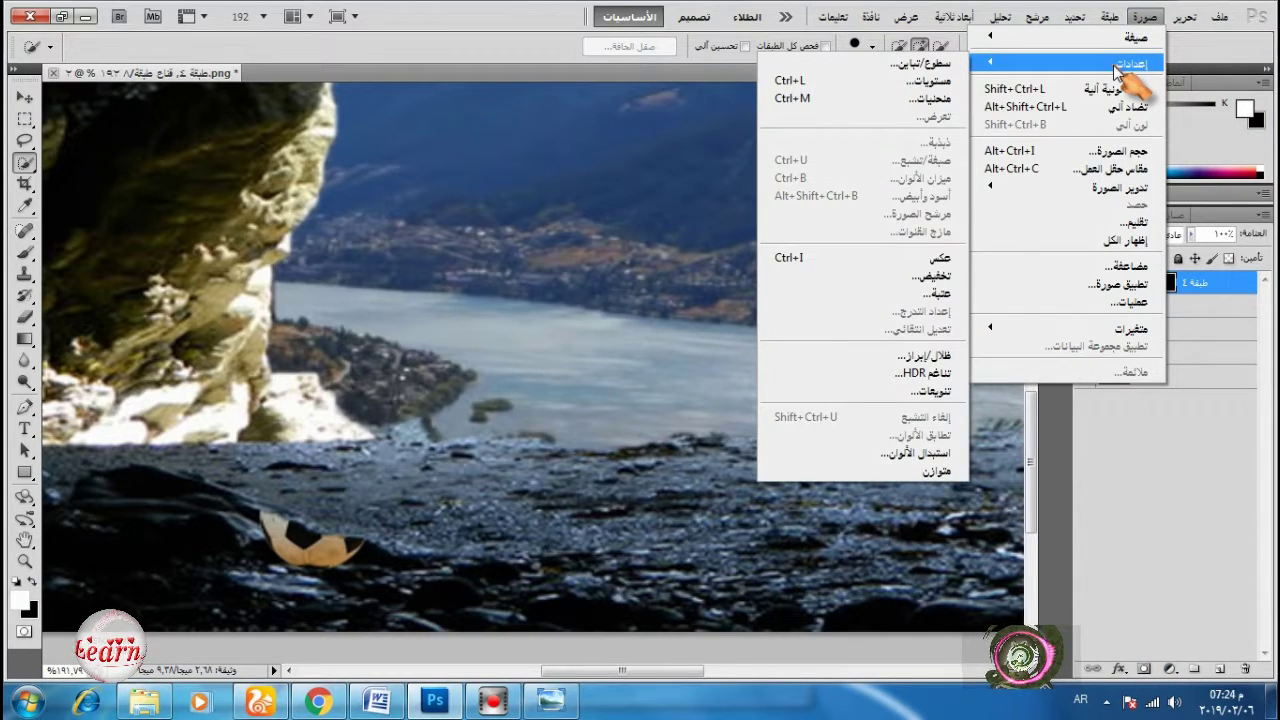
click(838, 262)
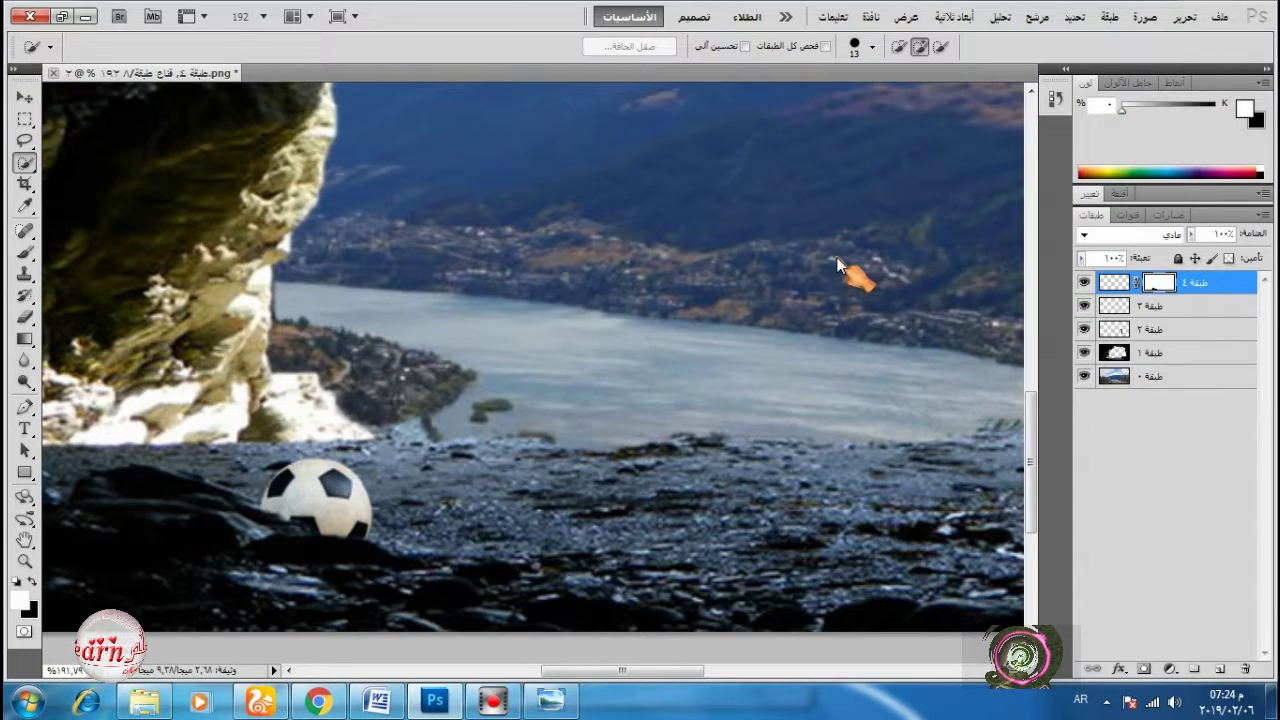
alt+scroll(516, 415, down, 5)
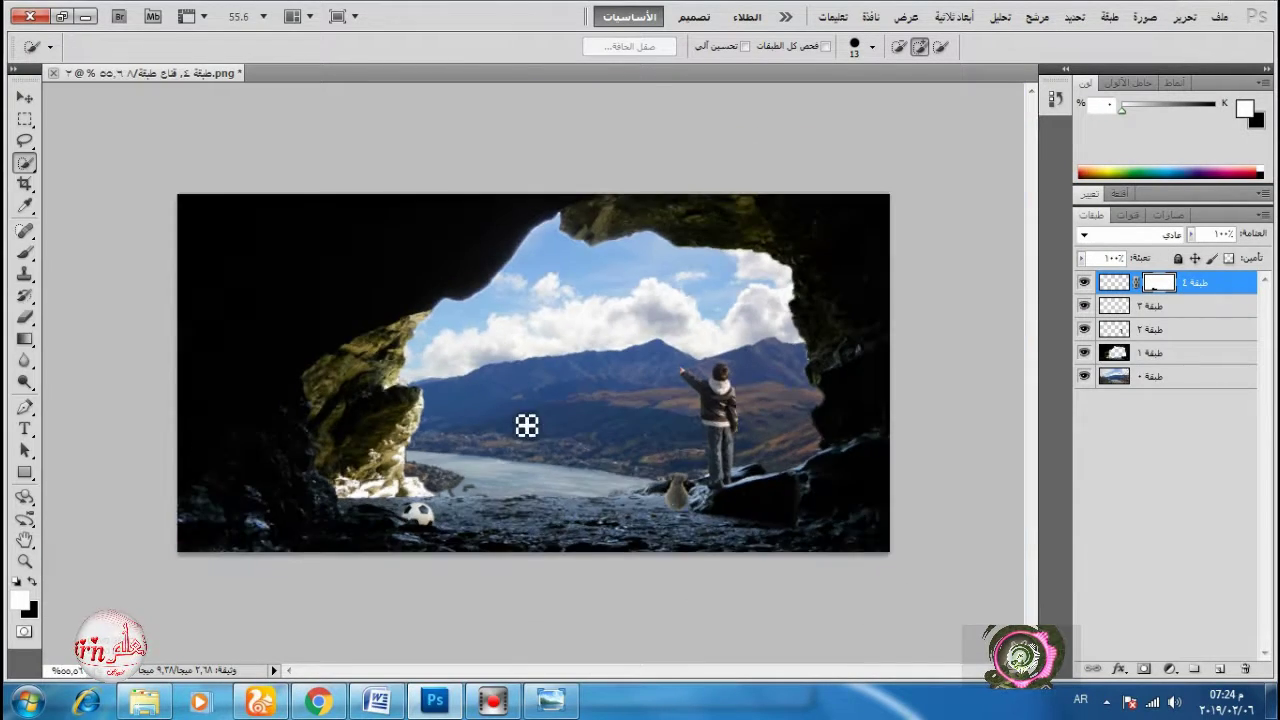
alt+scroll(543, 533, up, 4)
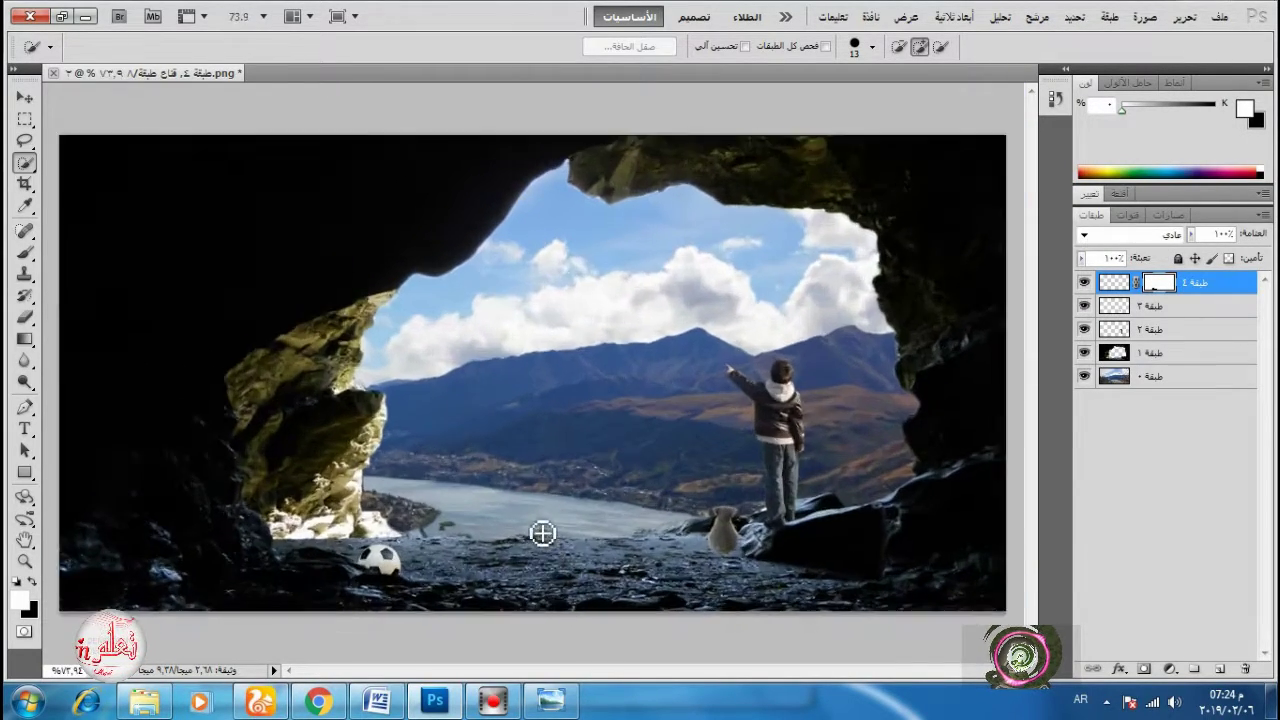
Step: Open the airplane cut-out PNG from the image folder in Photoshop and bring it into 2.png as a new layer
click(145, 703)
drag(560, 505, 783, 535)
scroll(530, 488, up, 2)
right_click(806, 530)
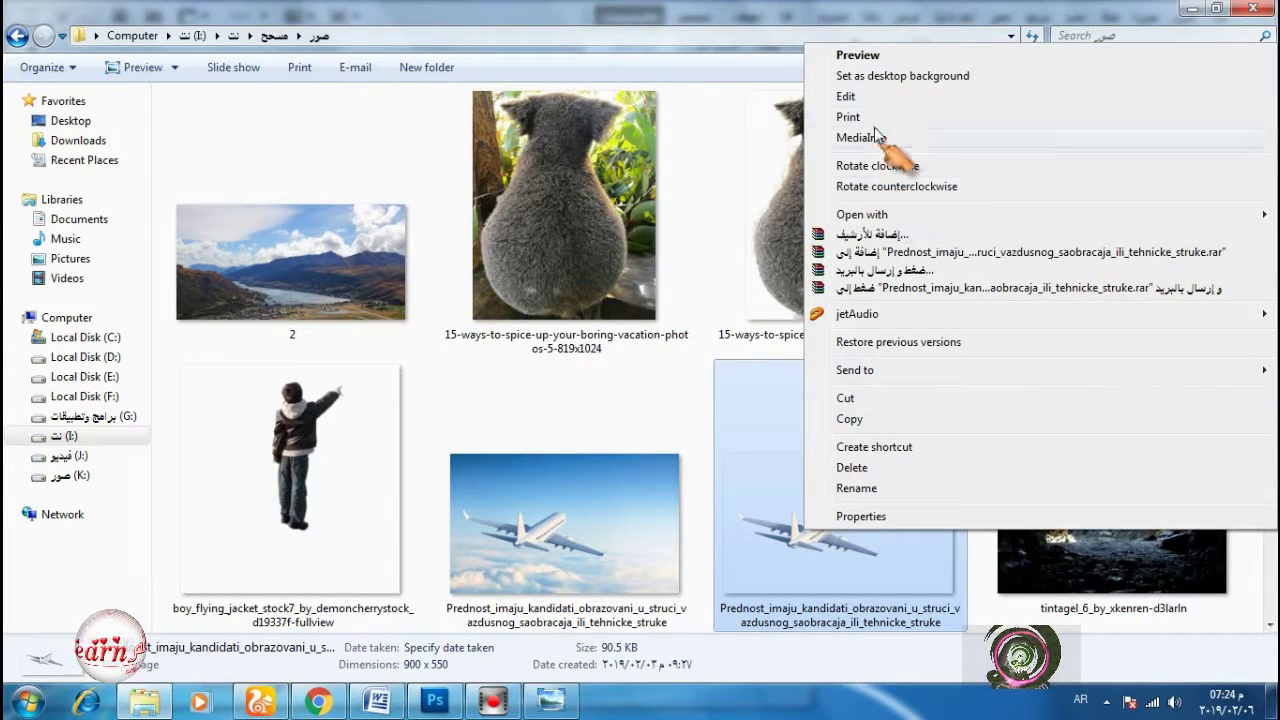
mouse_move(857, 214)
click(675, 216)
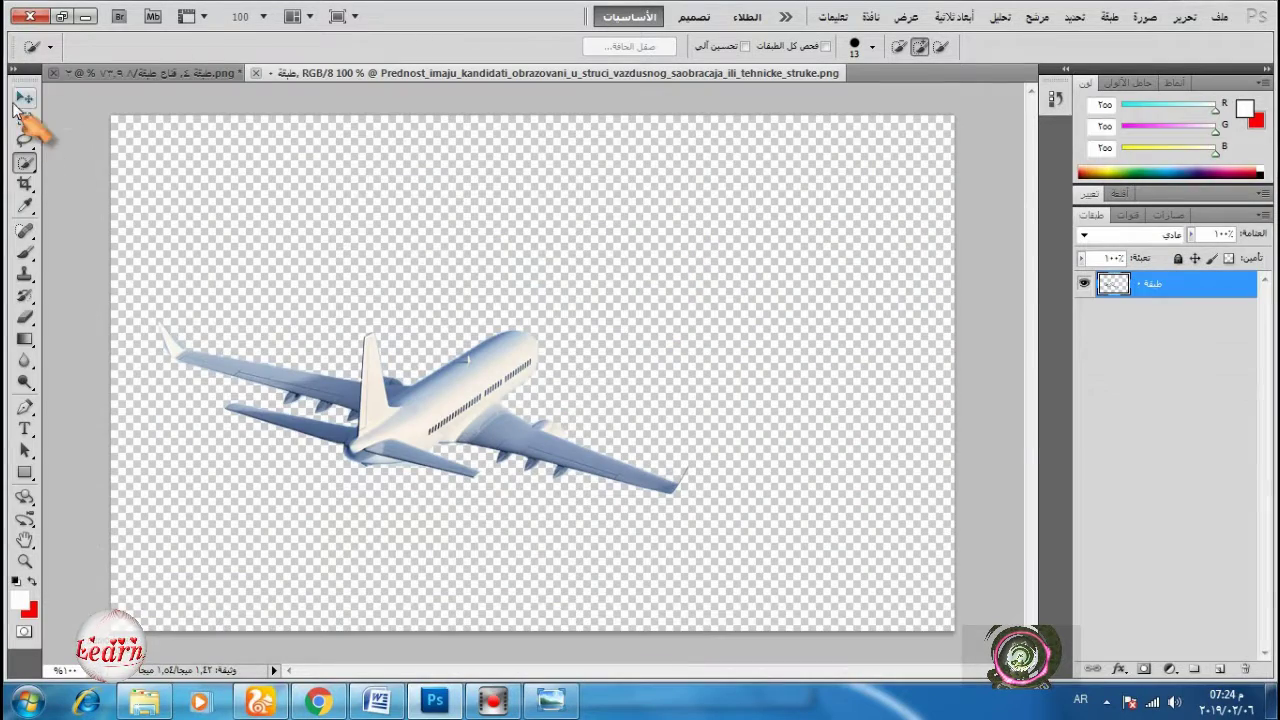
click(25, 97)
drag(300, 360, 552, 334)
Step: Free-transform the airplane down to about 24.90%, apply it, and place the plane in the blue sky above the clouds
click(1184, 17)
click(970, 378)
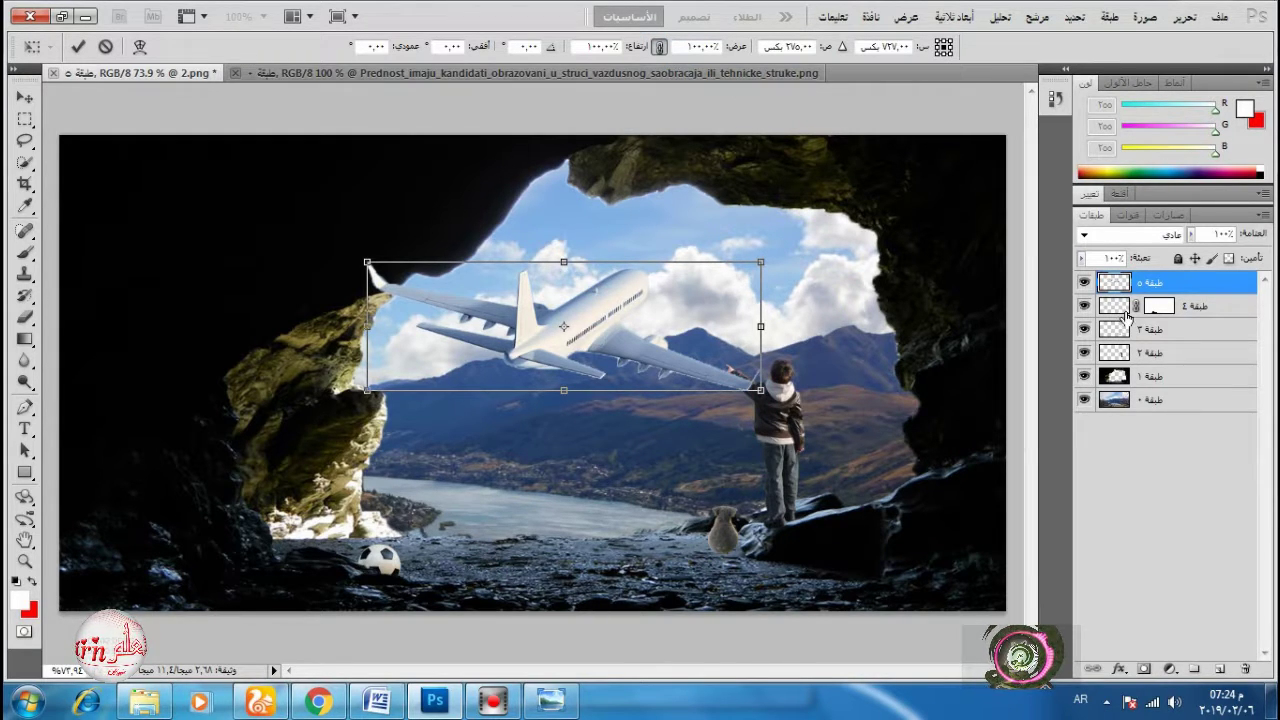
drag(761, 262, 568, 313)
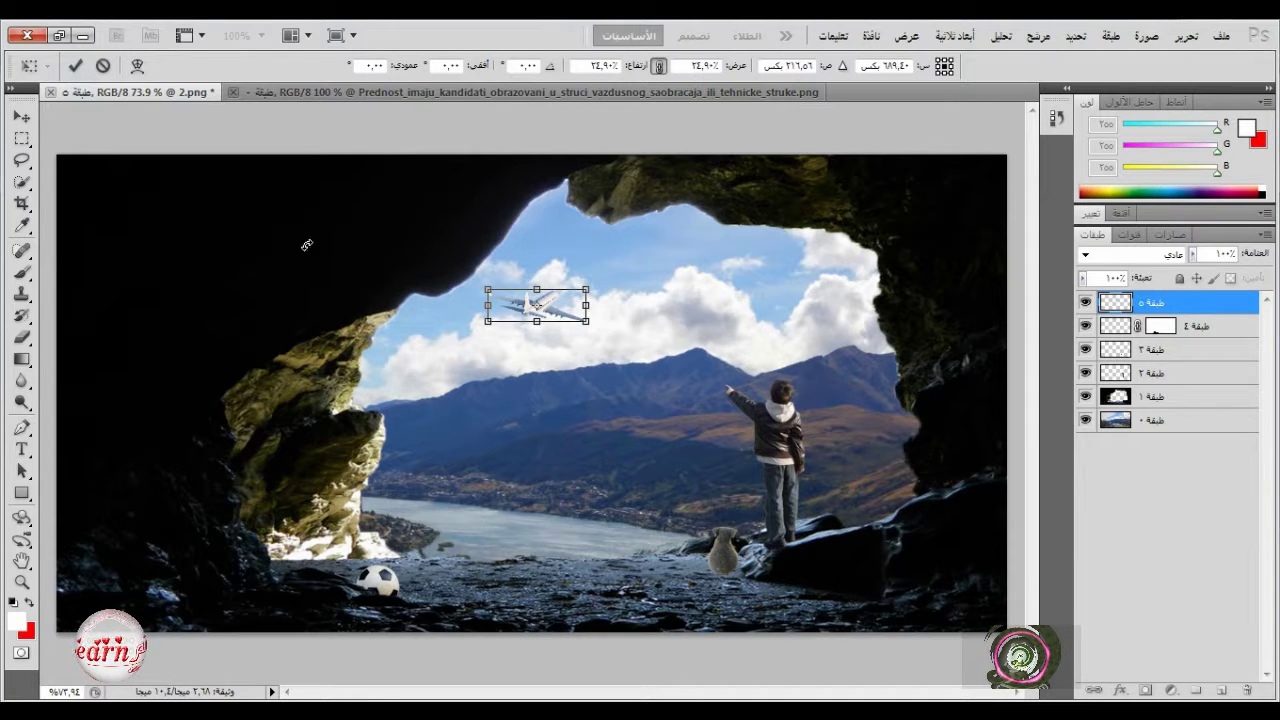
click(75, 66)
drag(545, 311, 558, 270)
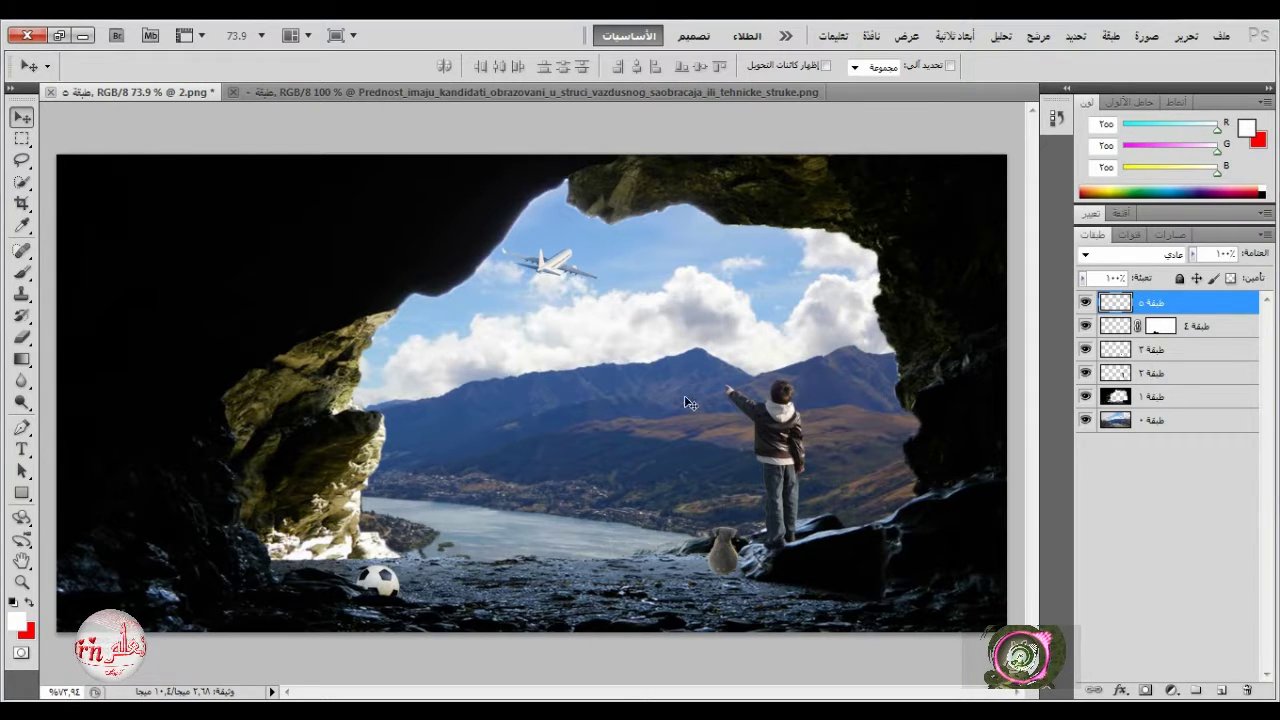
Step: Darken the boy with a Curves adjustment clipped to his layer, lowering the white point's output to 117
click(1163, 372)
click(1084, 373)
click(1084, 373)
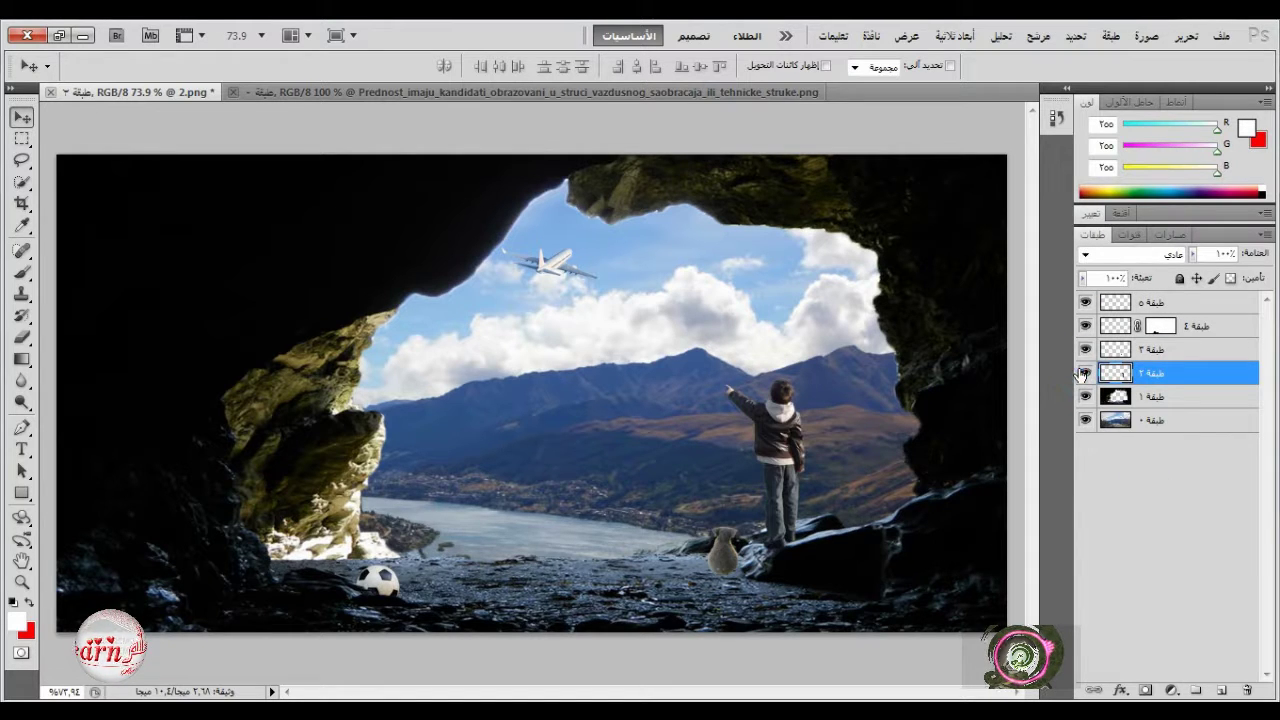
click(1172, 690)
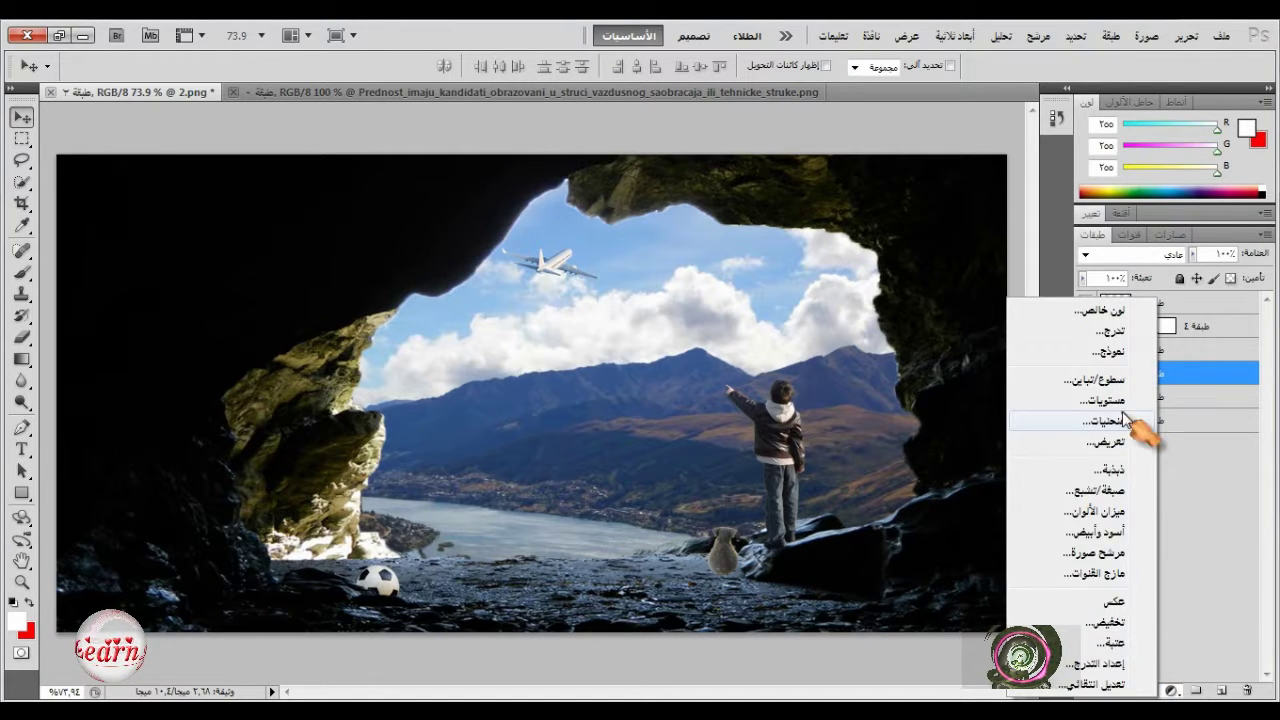
click(1134, 426)
drag(1231, 290, 1229, 398)
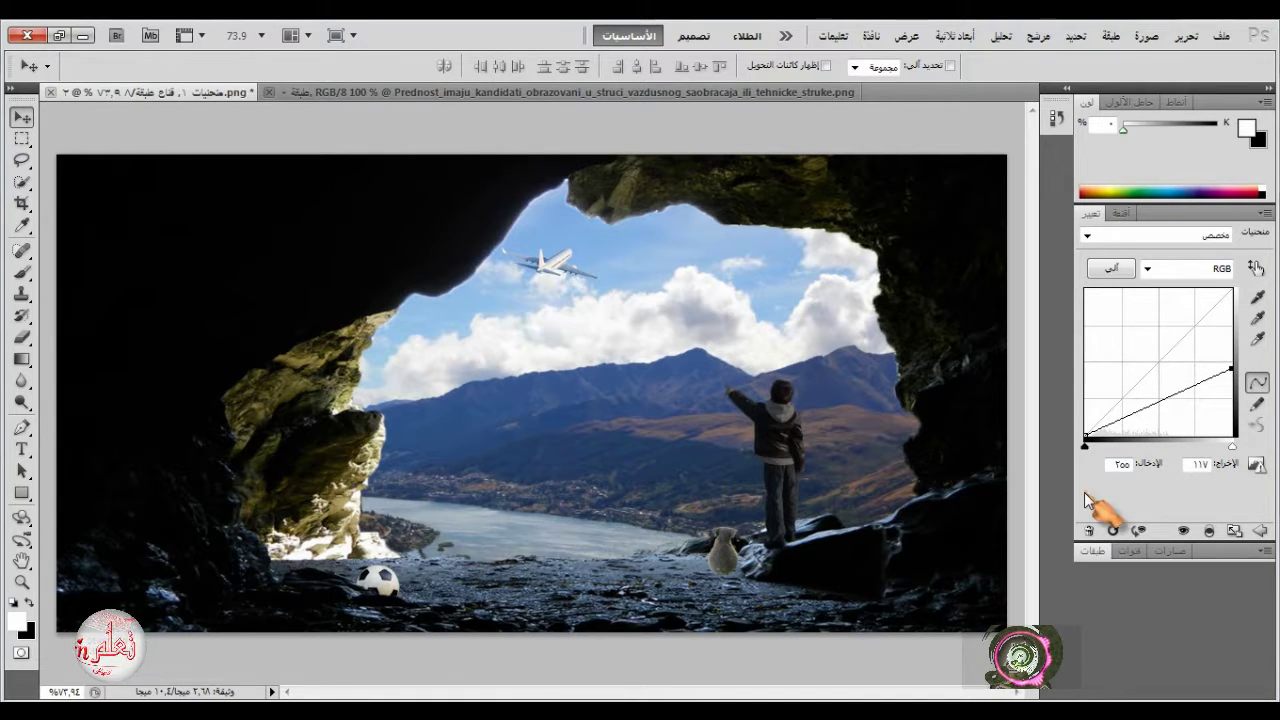
click(1094, 551)
click(1086, 352)
click(1086, 352)
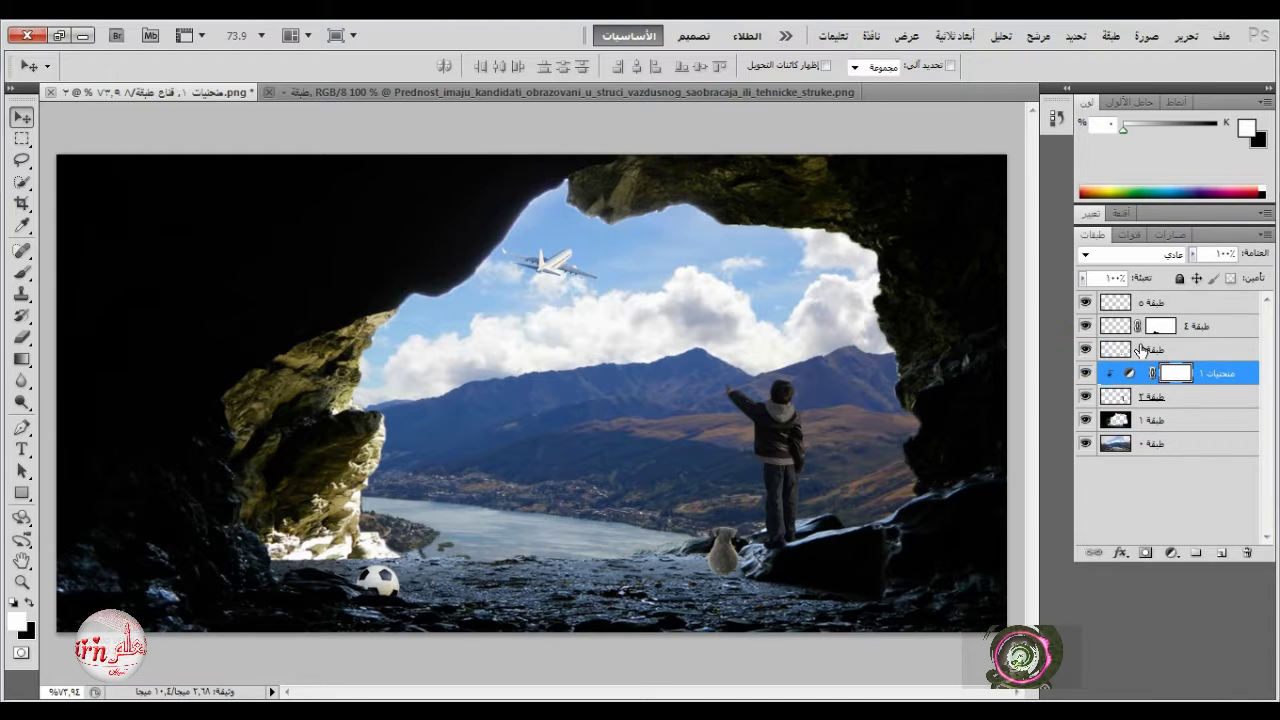
Step: Duplicate the boy's Curves adjustment above the koala layer and clip the copy to the koala
click(1147, 350)
click(1207, 373)
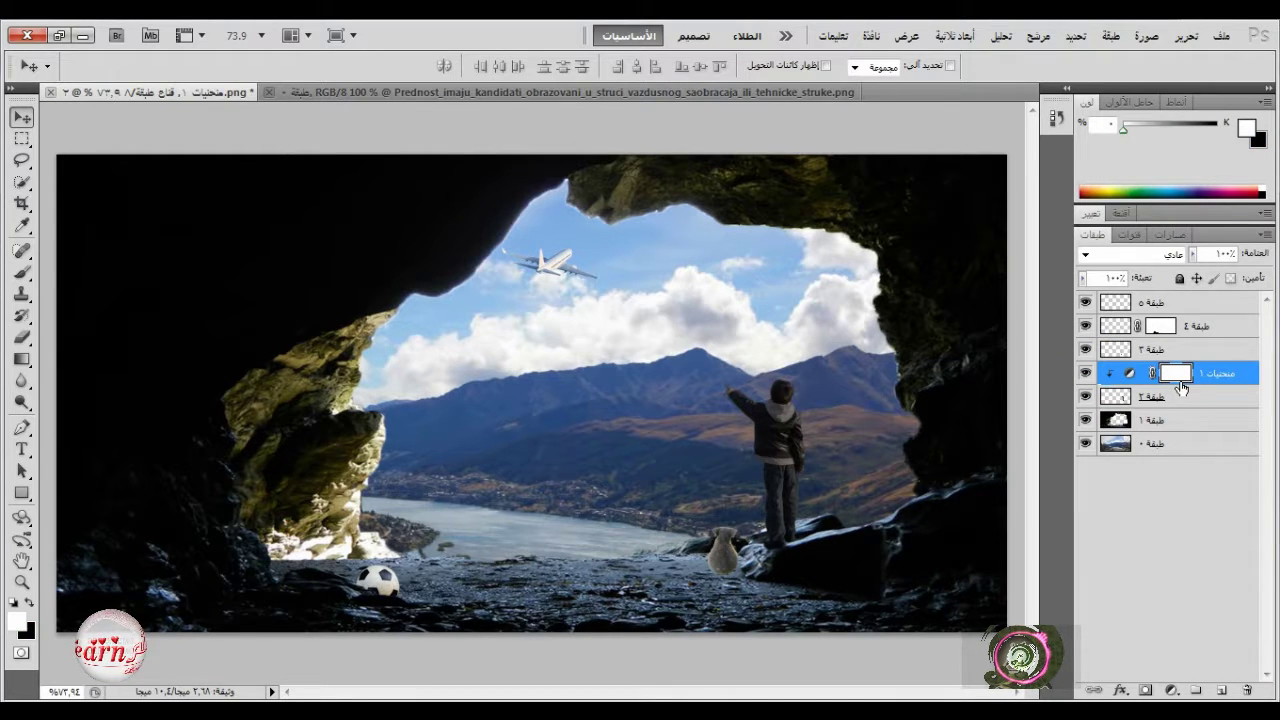
drag(1217, 379, 1211, 352)
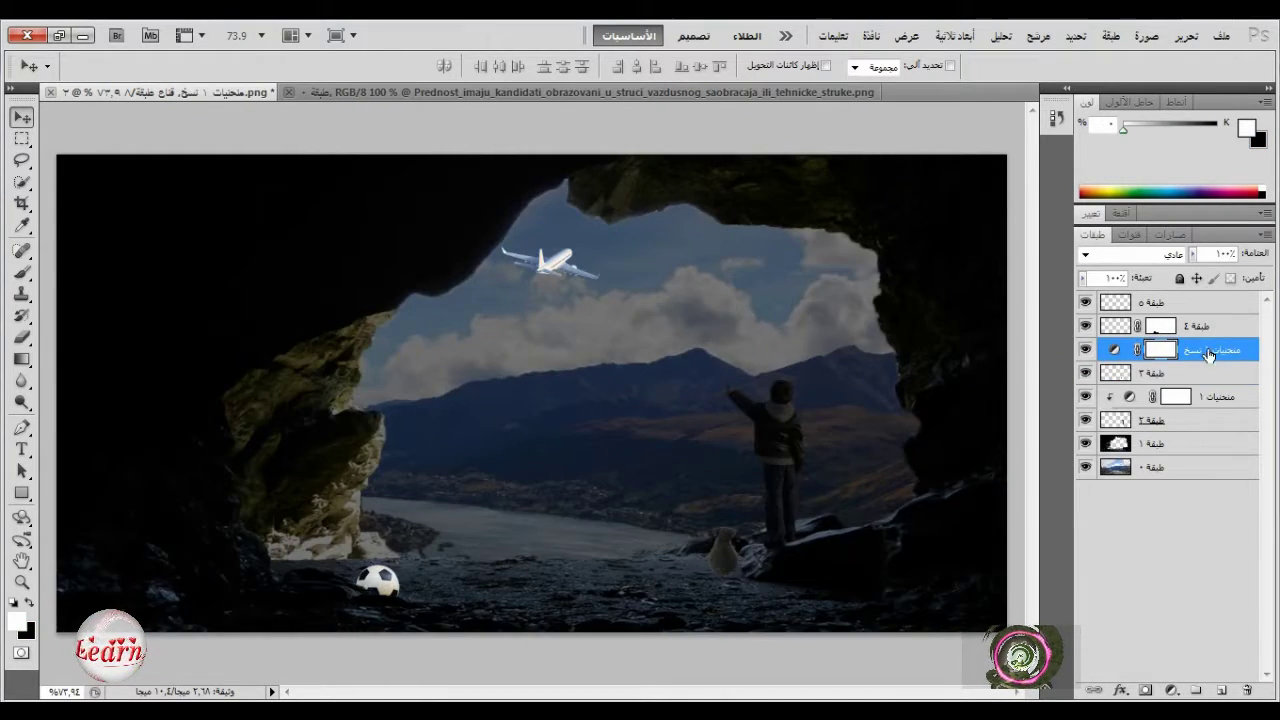
alt+click(1205, 362)
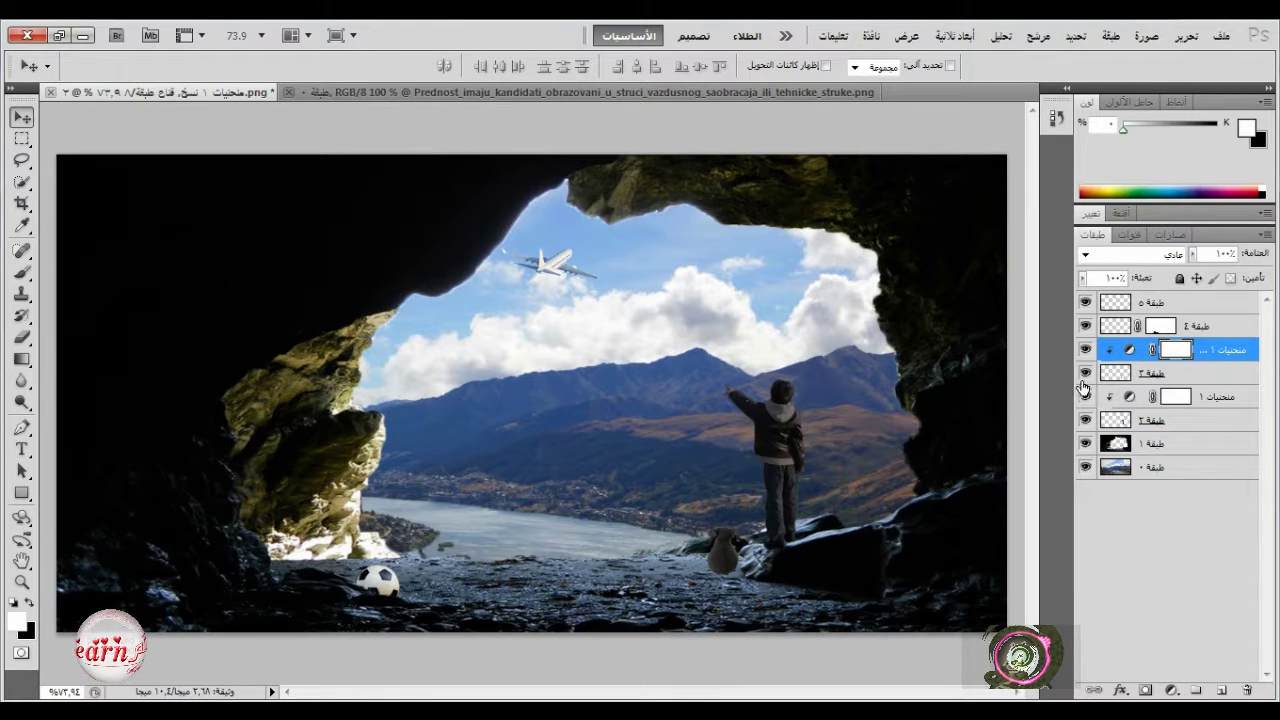
click(1084, 421)
click(1084, 421)
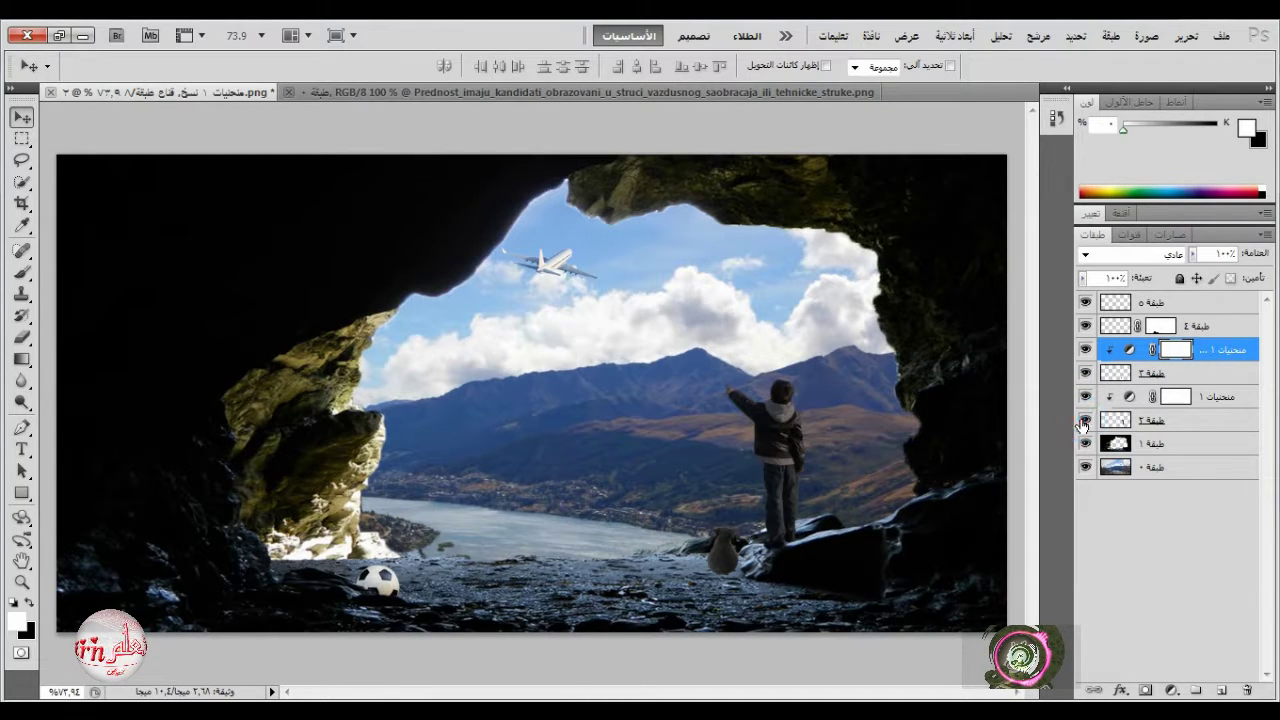
Step: Add a Levels adjustment clipped to the cave layer, raising the black input point and lowering the white input to 219
click(1177, 450)
click(1168, 690)
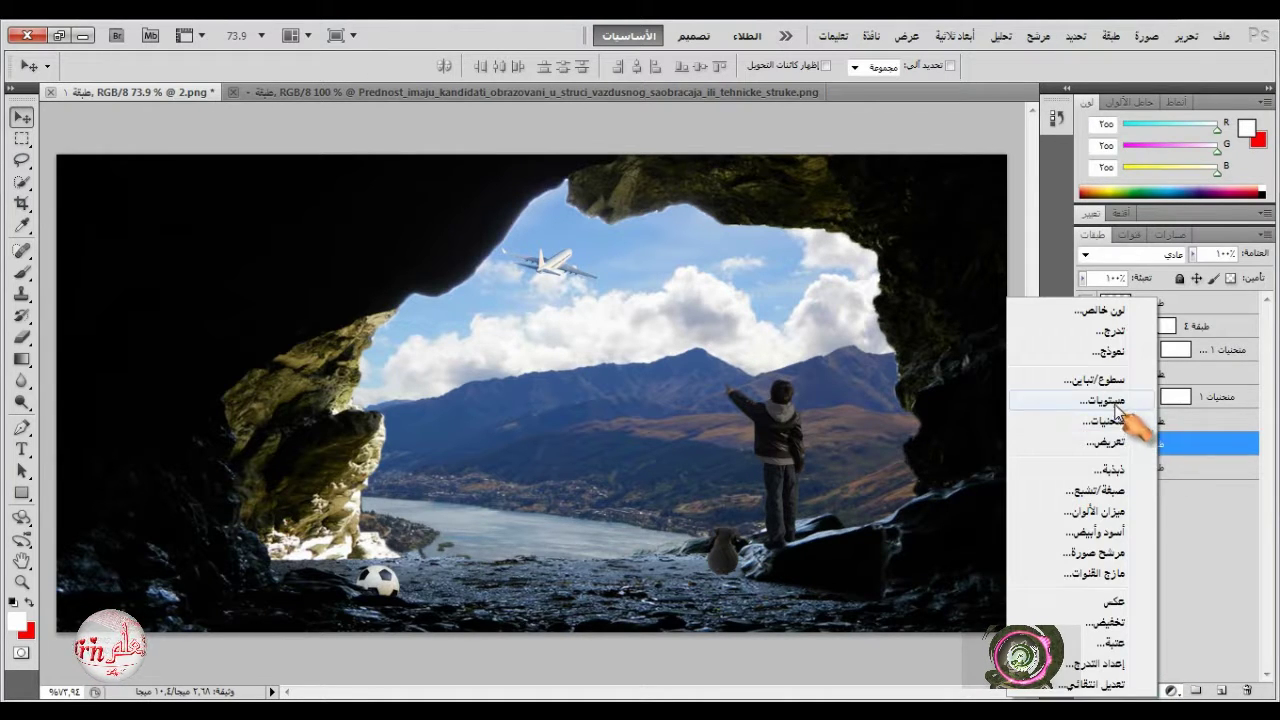
click(1137, 429)
click(1213, 532)
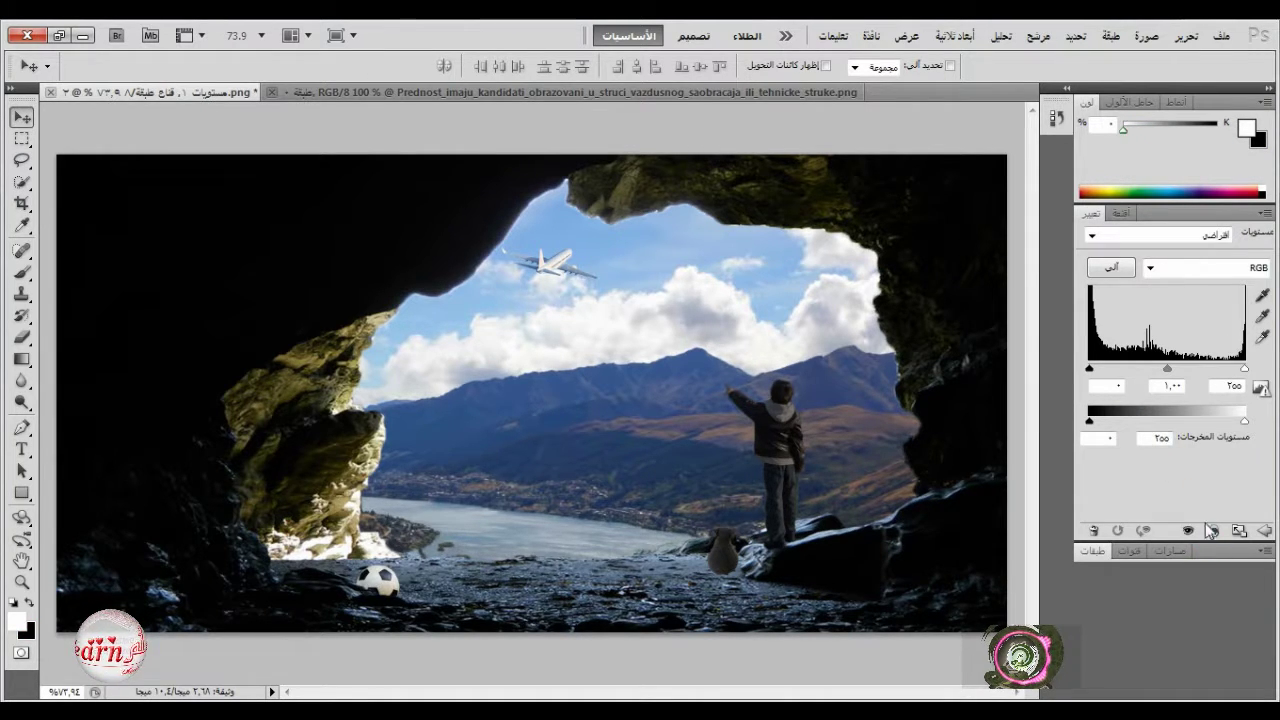
mouse_move(1091, 422)
mouse_down()
mouse_move(1108, 422)
mouse_move(1090, 422)
mouse_up()
mouse_move(1091, 371)
mouse_down()
mouse_move(1109, 372)
mouse_move(1097, 372)
mouse_up()
drag(1241, 371, 1222, 371)
drag(1098, 371, 1111, 372)
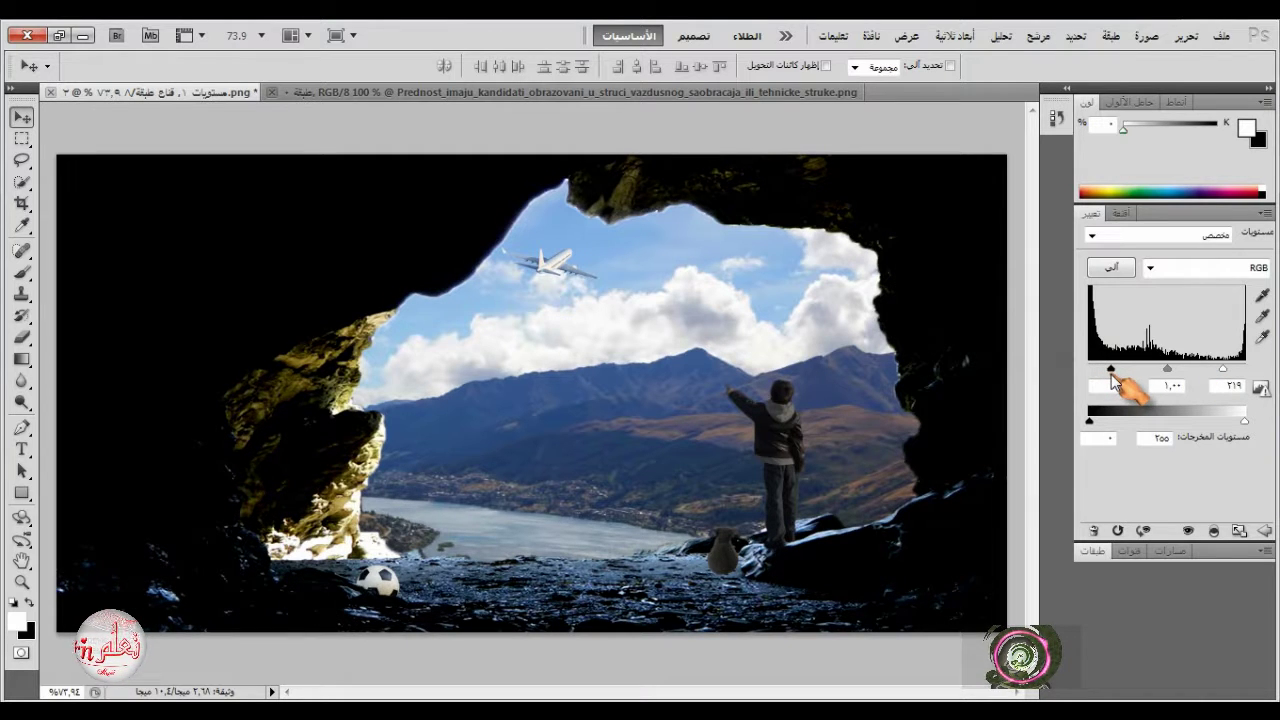
click(1093, 552)
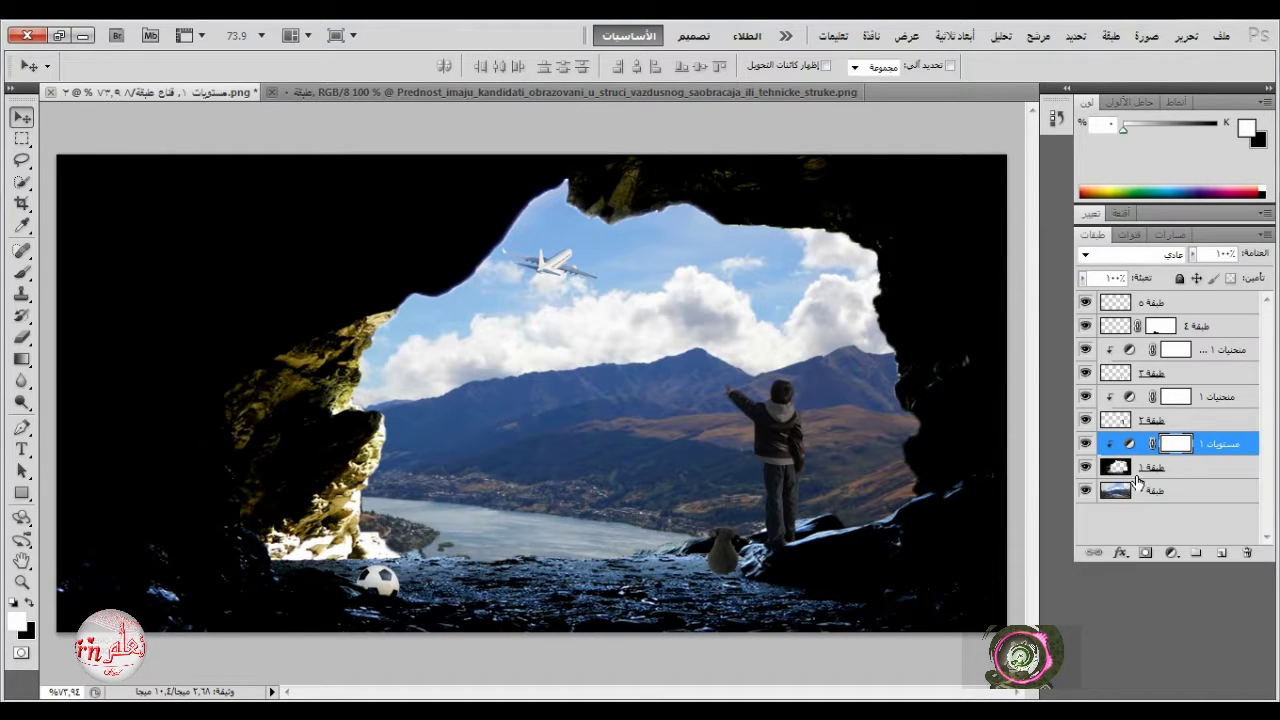
Step: Add a Levels adjustment clipped to the football layer, with the black input at 165 and the white input at 250
click(1220, 326)
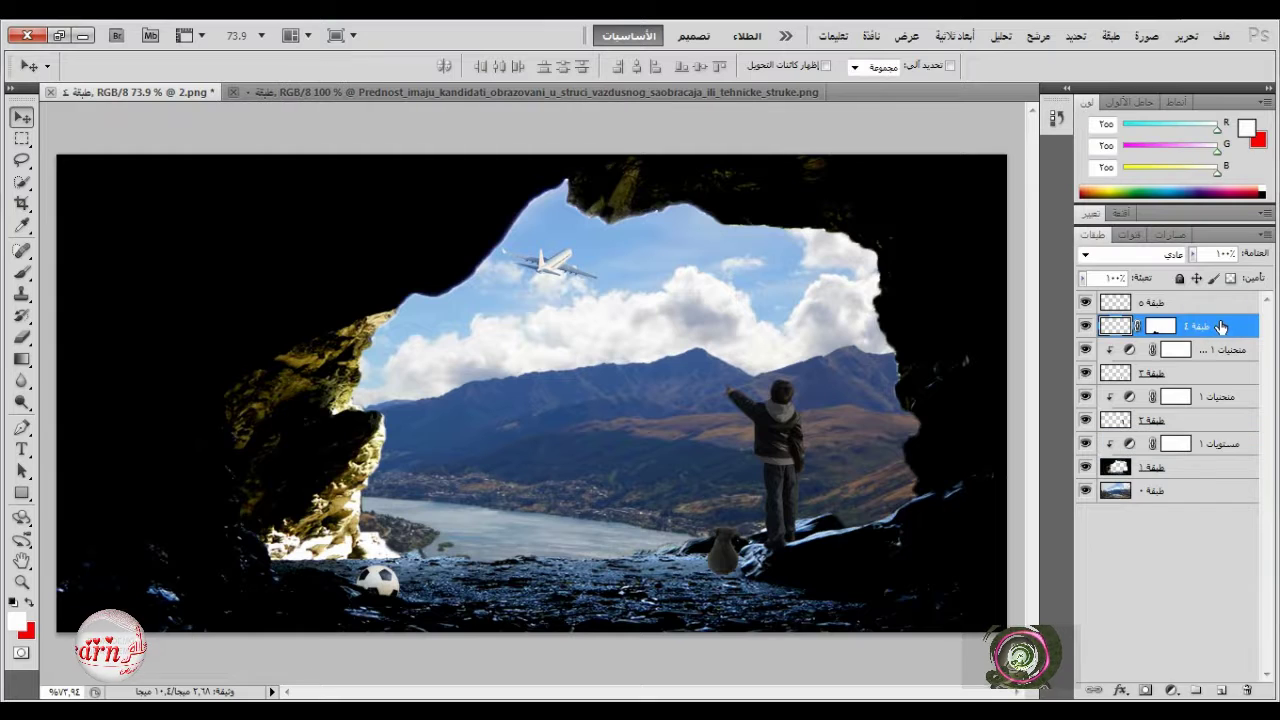
right_click(1218, 330)
key(Escape)
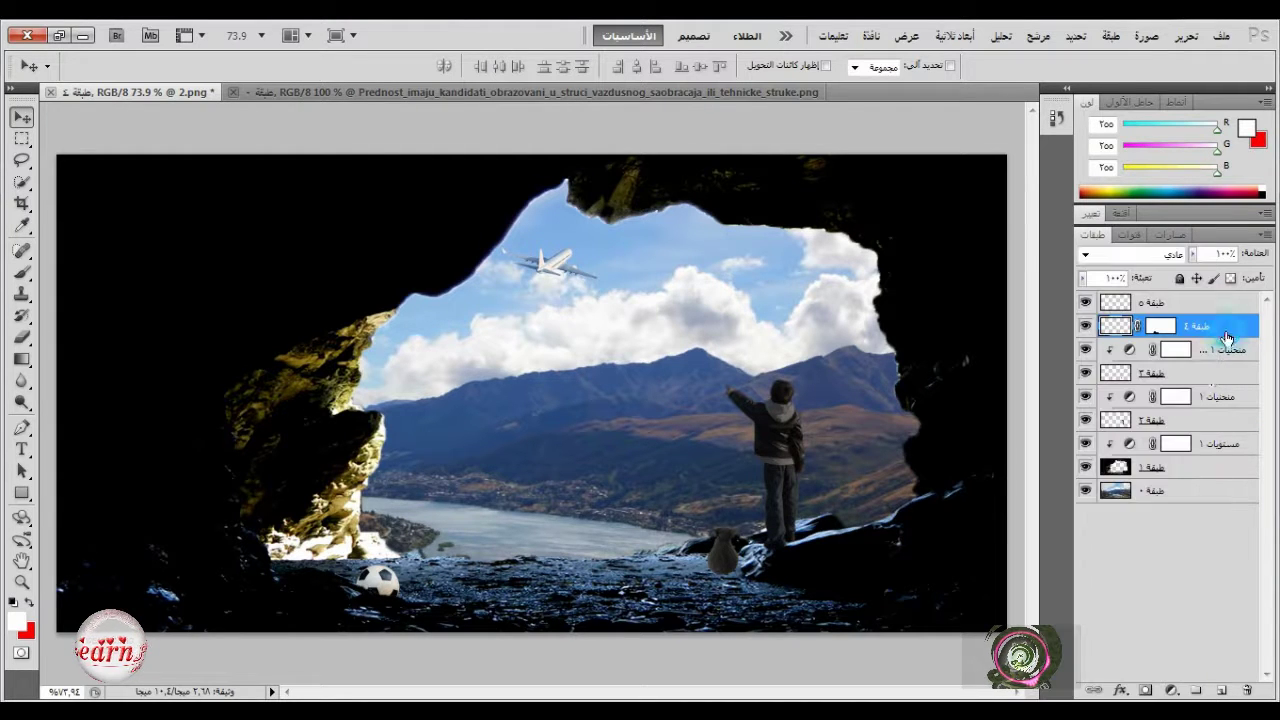
click(1172, 690)
click(1140, 400)
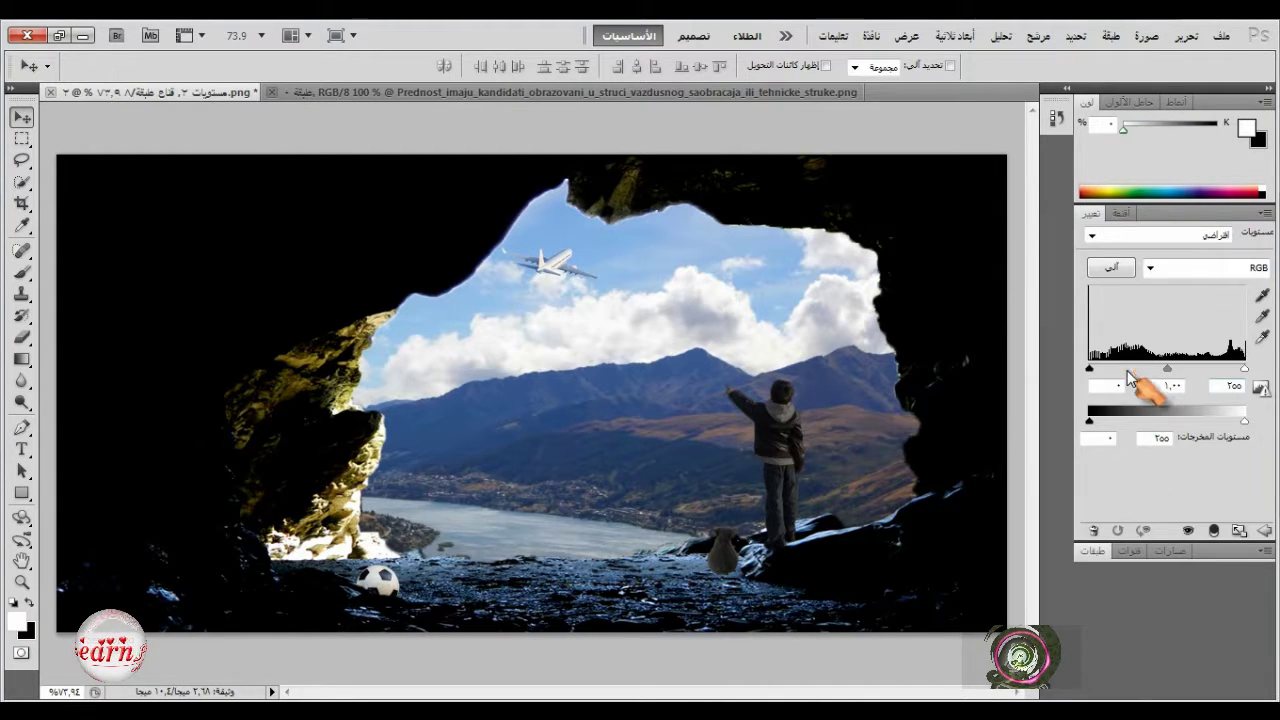
drag(1093, 375, 1191, 369)
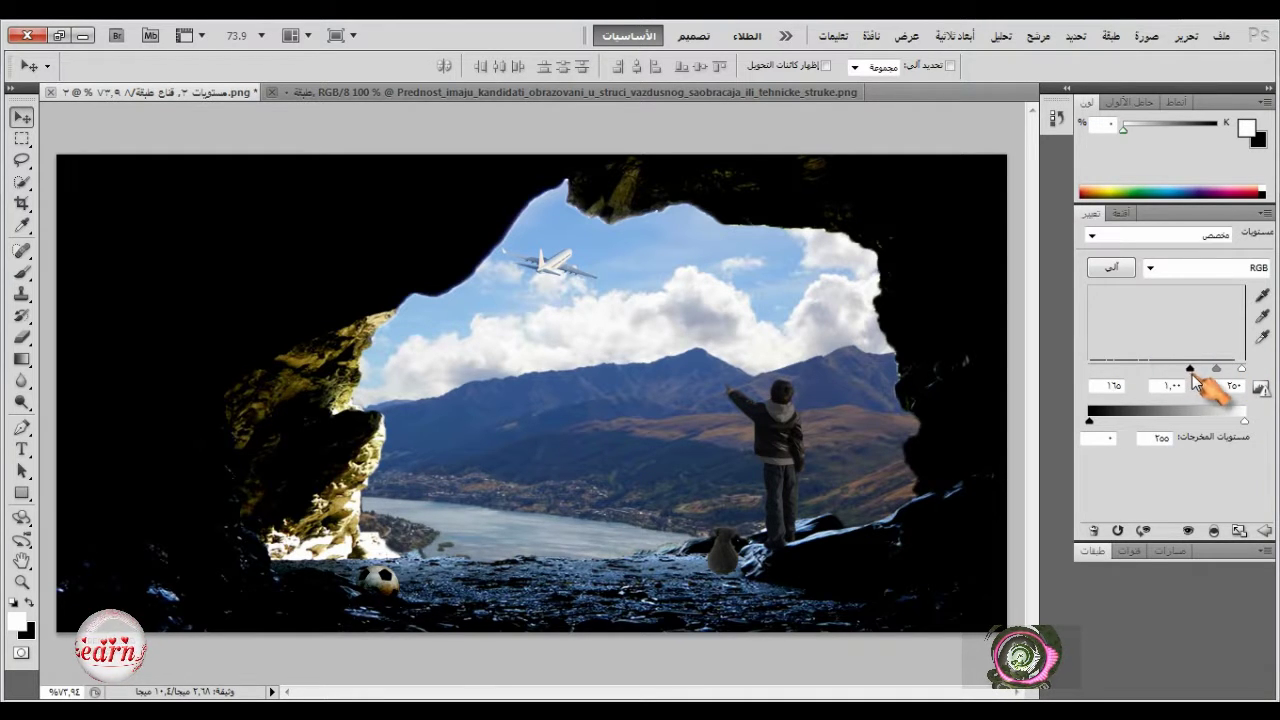
Step: Add a Brightness/Contrast adjustment clipped to the mountain lake background, with brightness -37 and contrast 46
click(1094, 551)
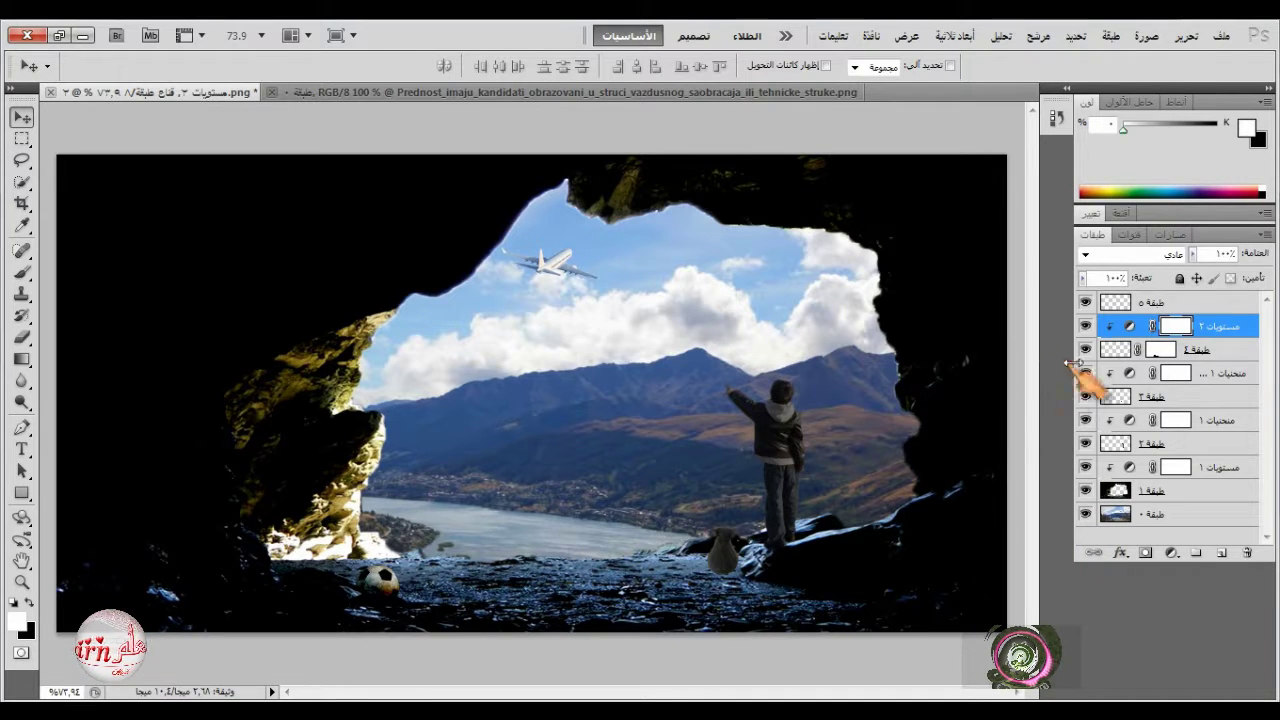
click(1170, 511)
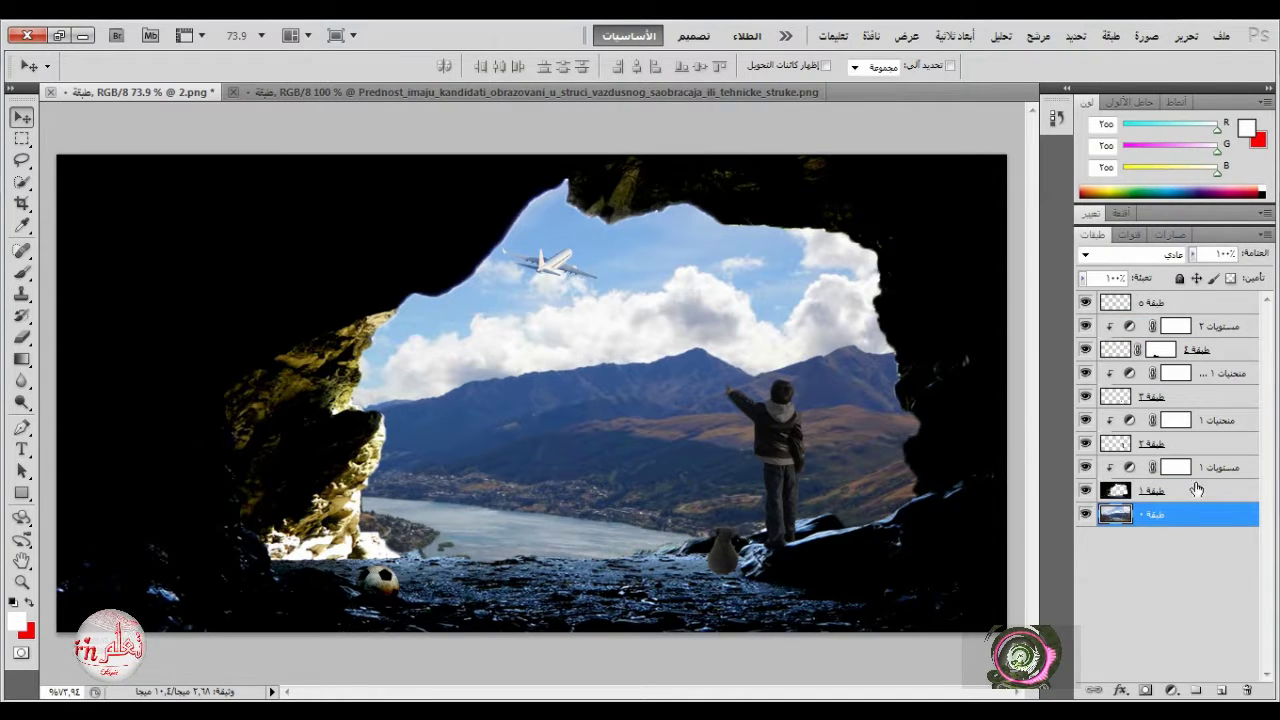
click(1171, 690)
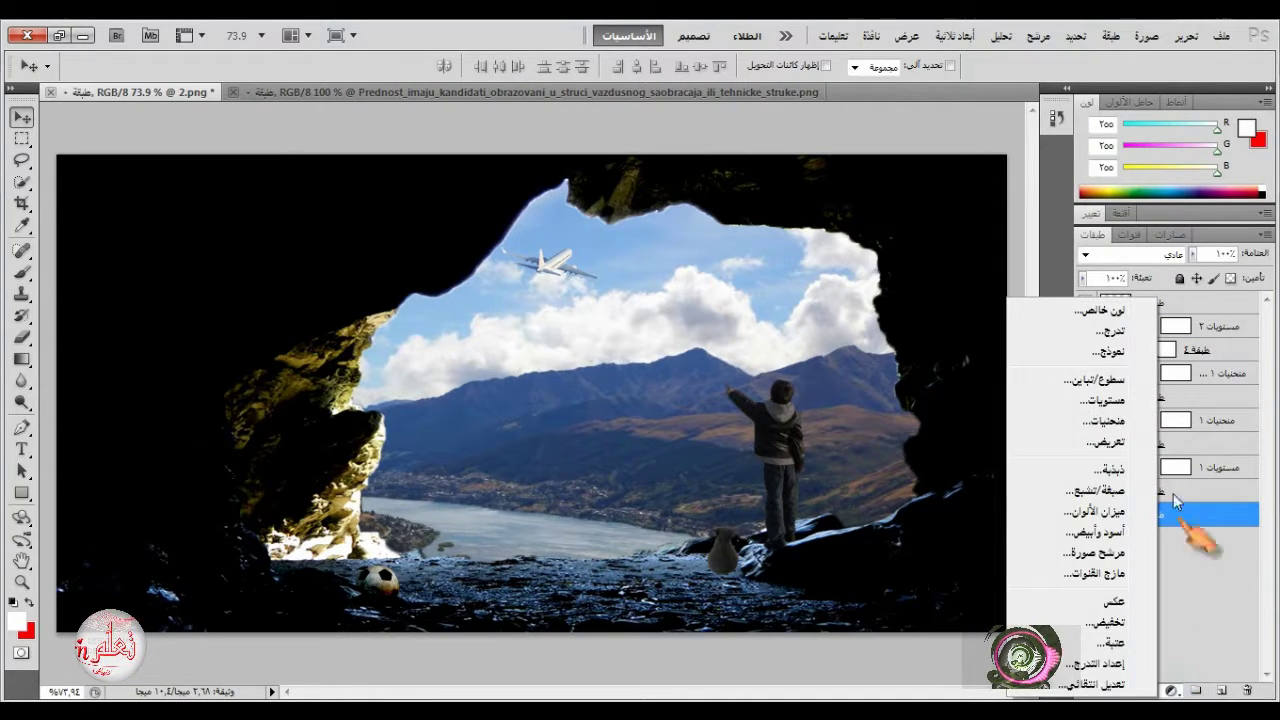
click(1121, 382)
drag(1177, 292, 1213, 338)
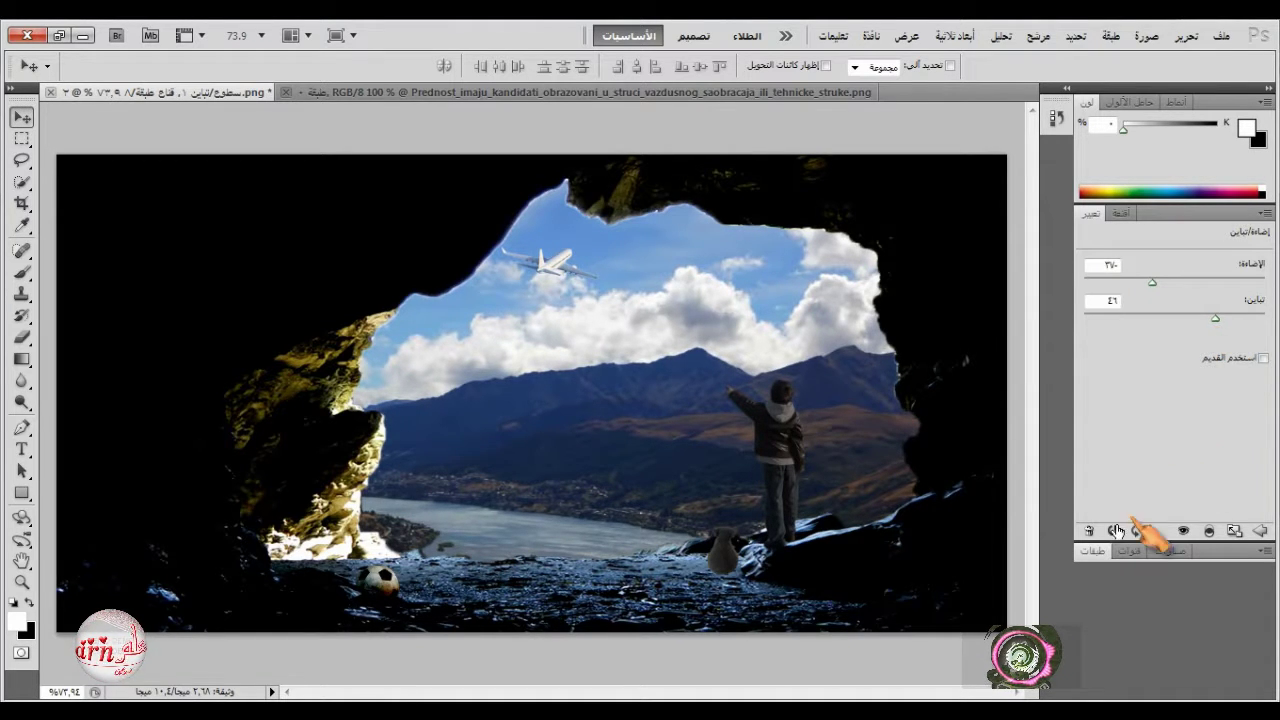
Step: Add a Color Balance adjustment directly above the cave layer and clip it to the cave
click(1093, 551)
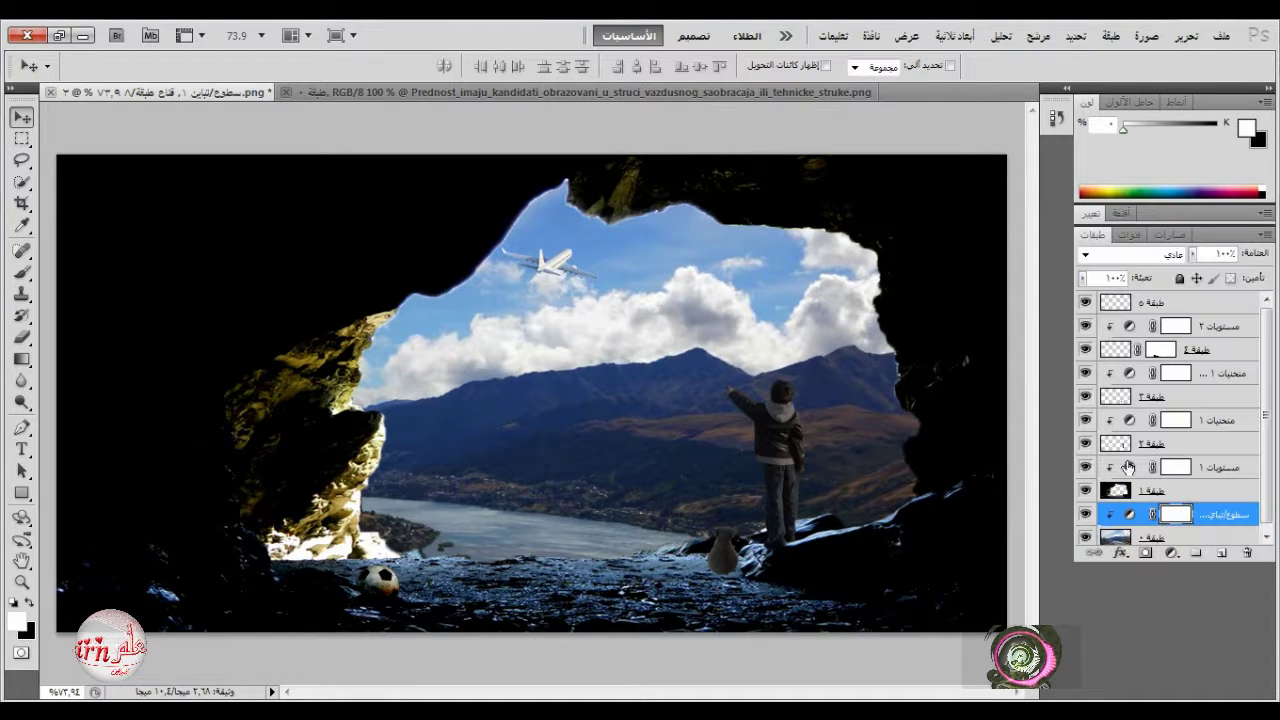
click(1182, 486)
click(1172, 690)
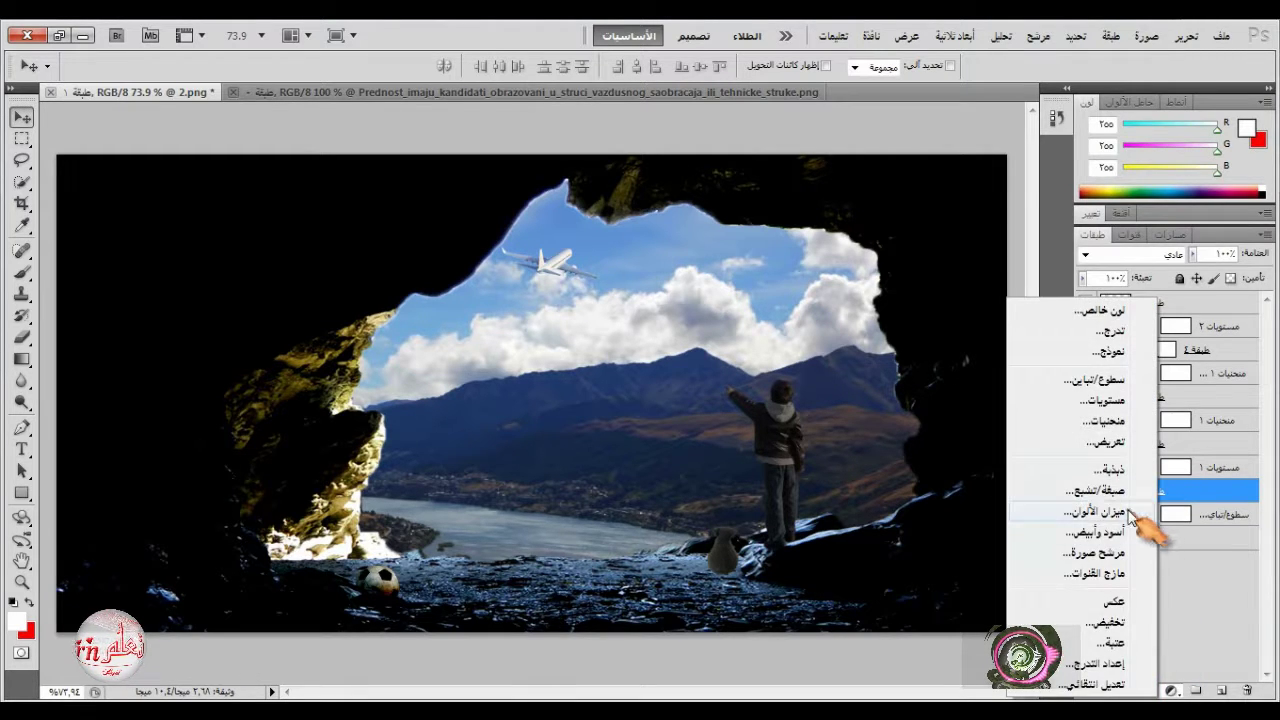
click(1093, 511)
click(1206, 537)
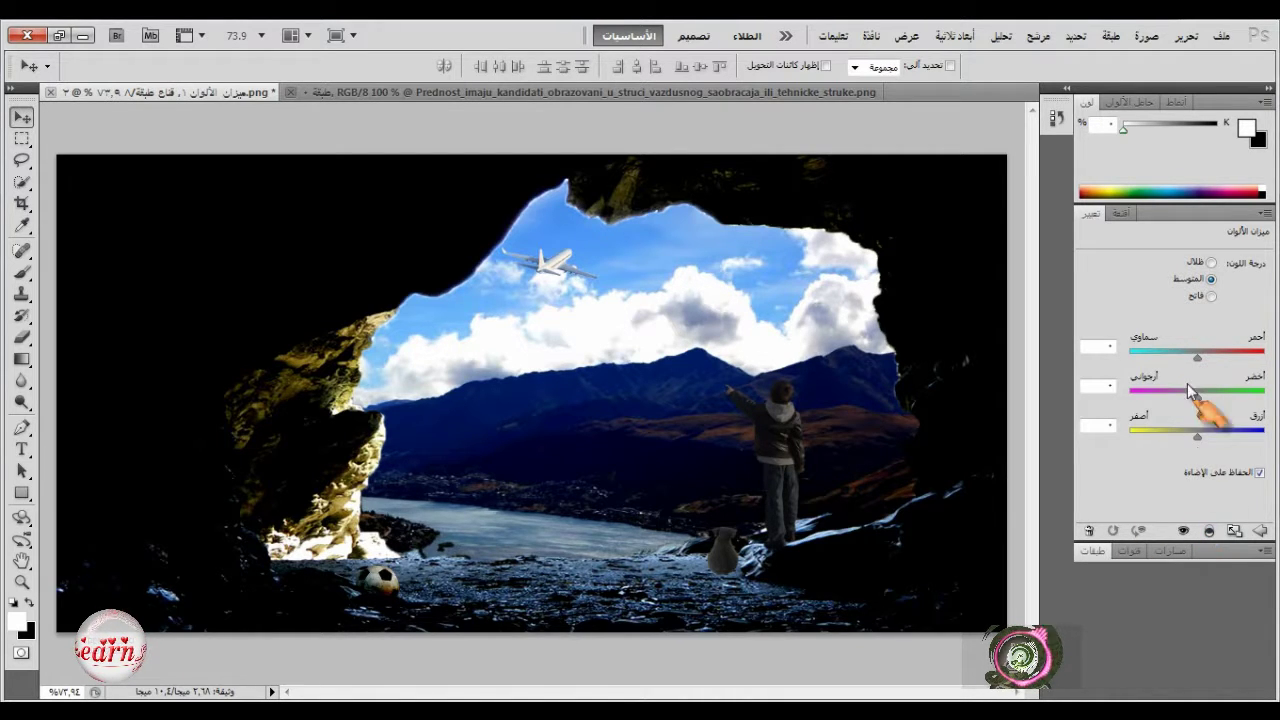
Step: Shift the highlights of the cave's Color Balance toward red to warm up the rocks
click(1211, 296)
click(1199, 355)
drag(1201, 358, 1205, 400)
click(1198, 400)
drag(1229, 357, 1246, 358)
Step: Try shifting the shadows of the cave's Color Balance toward blue, up to +23
click(1212, 262)
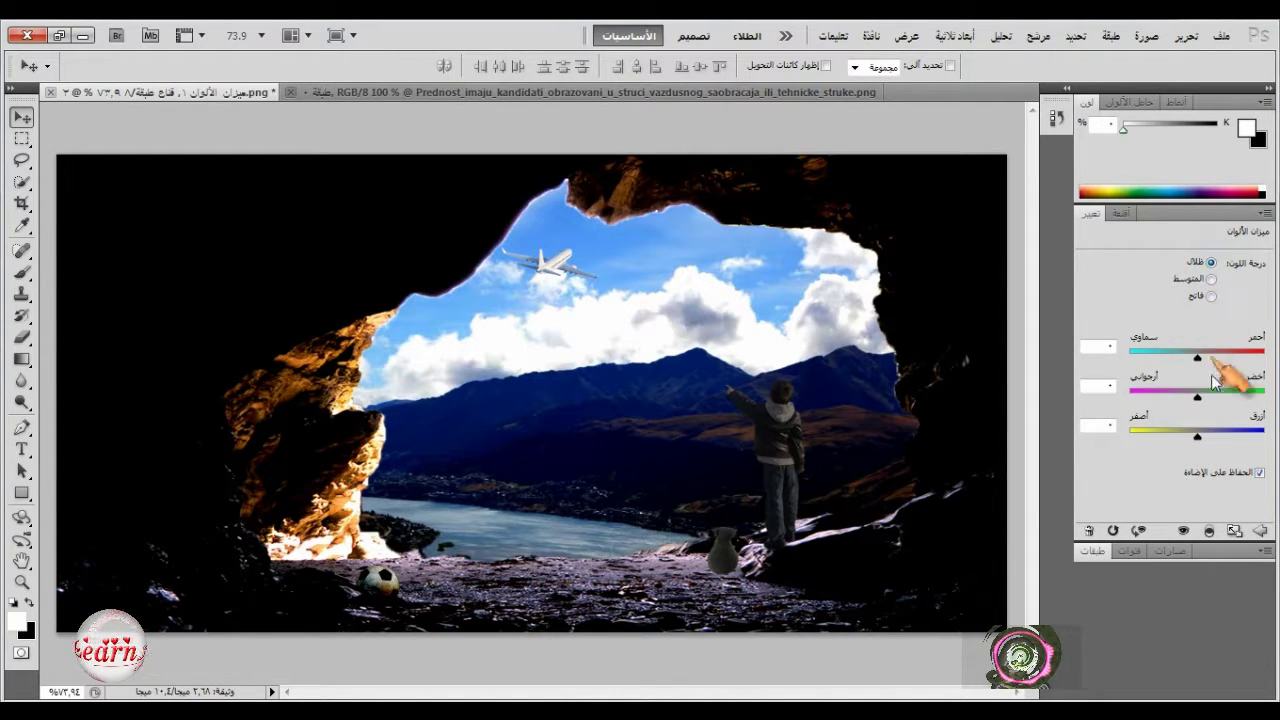
click(1217, 437)
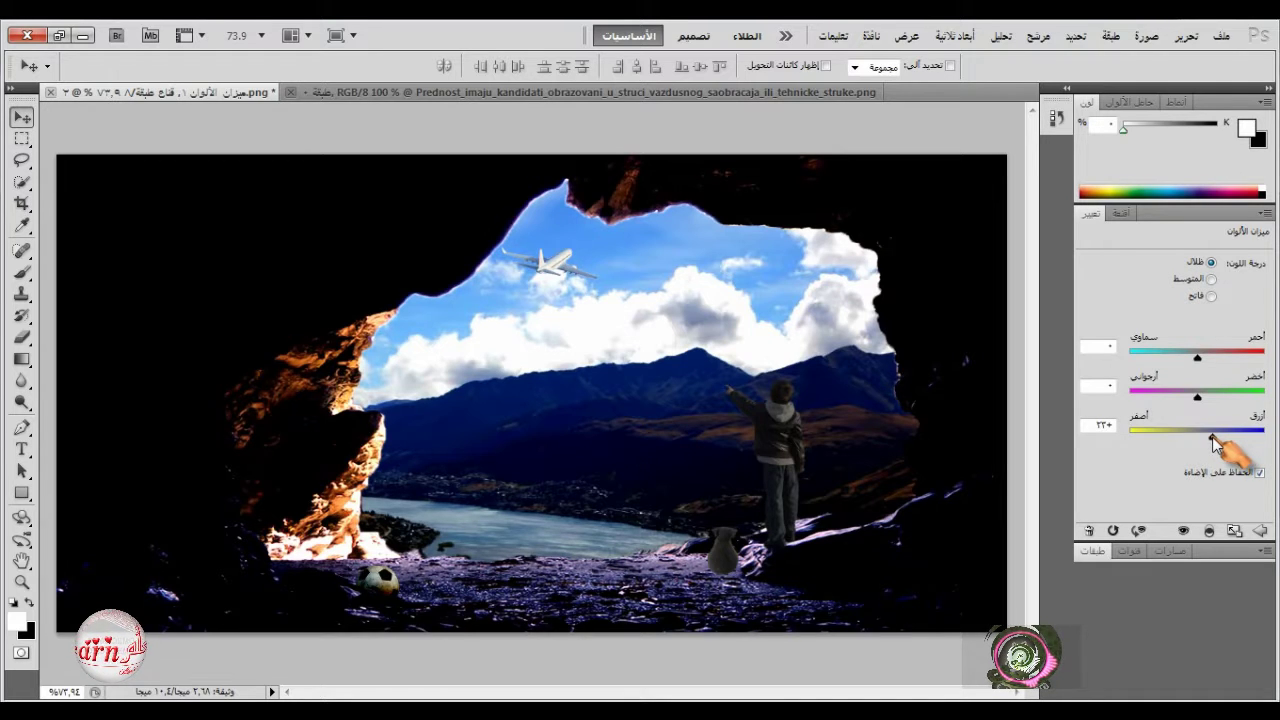
click(1098, 551)
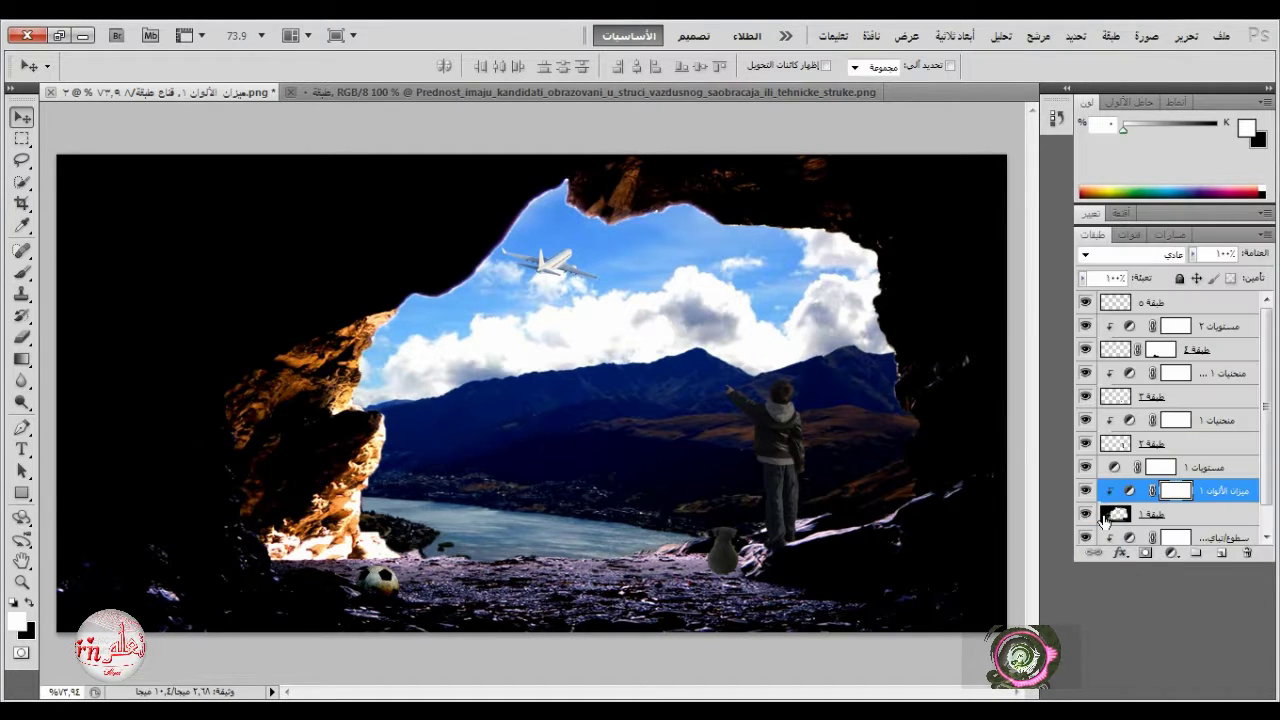
Step: Try clipping the Levels adjustment above the Color Balance to the cave, and release it again
click(1212, 471)
alt+click(1220, 477)
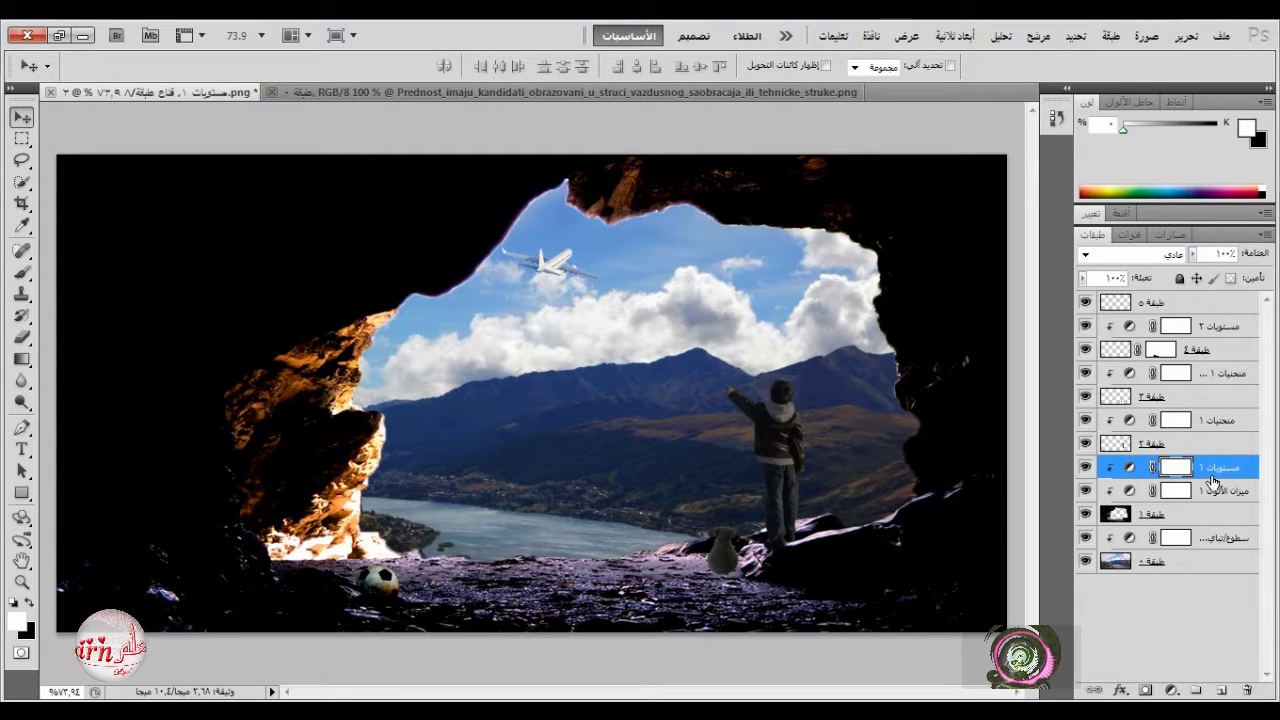
click(1213, 476)
alt+click(1224, 476)
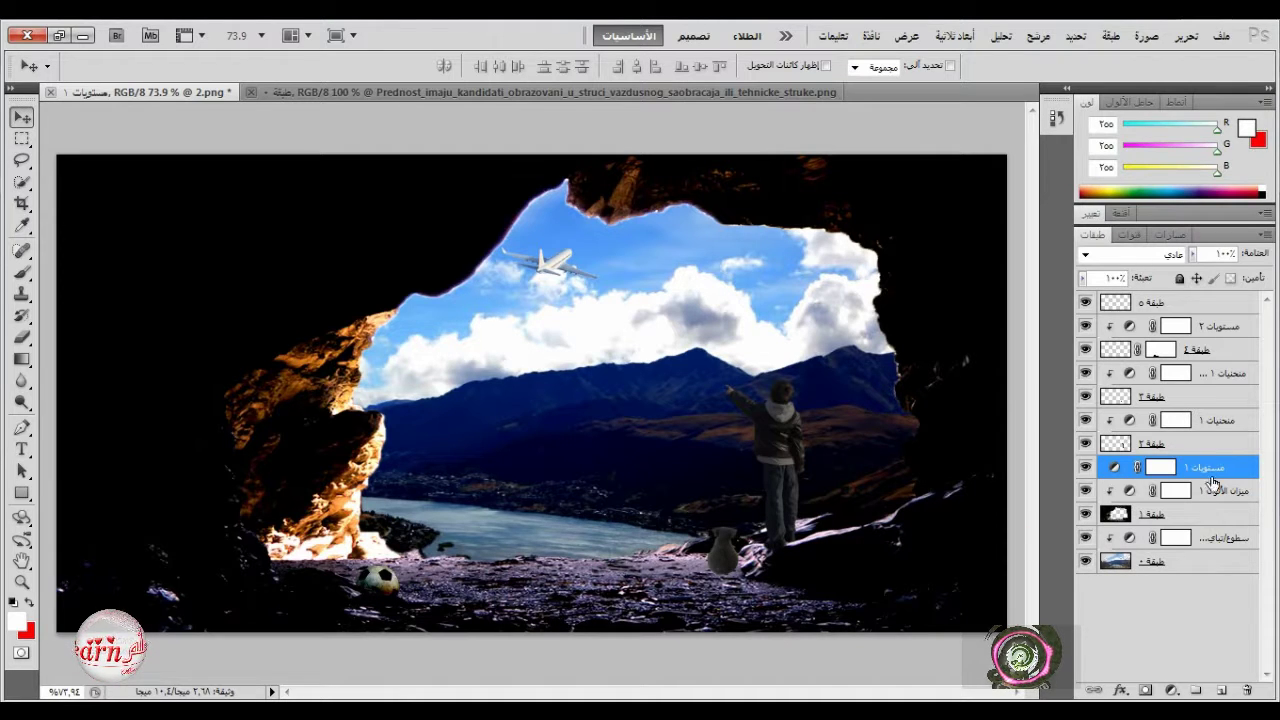
Step: Create a new empty layer above the cave's Levels adjustment and set the foreground color to black
click(1220, 690)
click(12, 602)
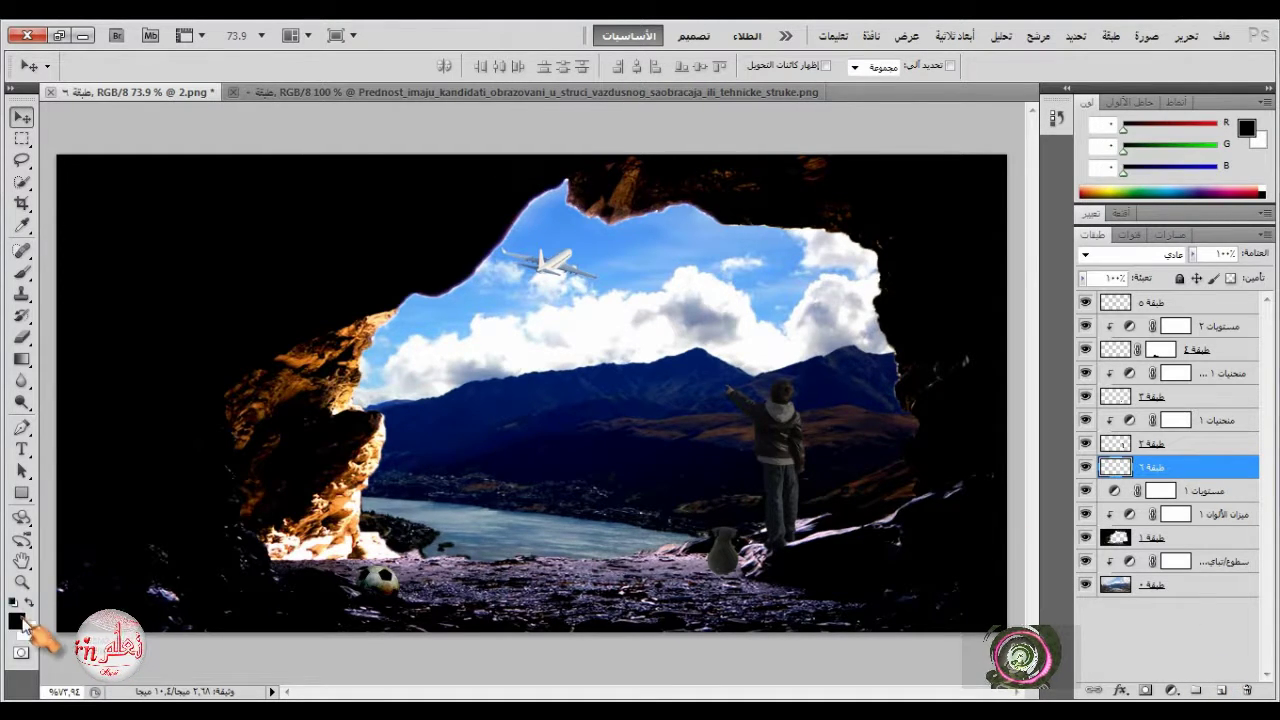
click(16, 622)
click(666, 408)
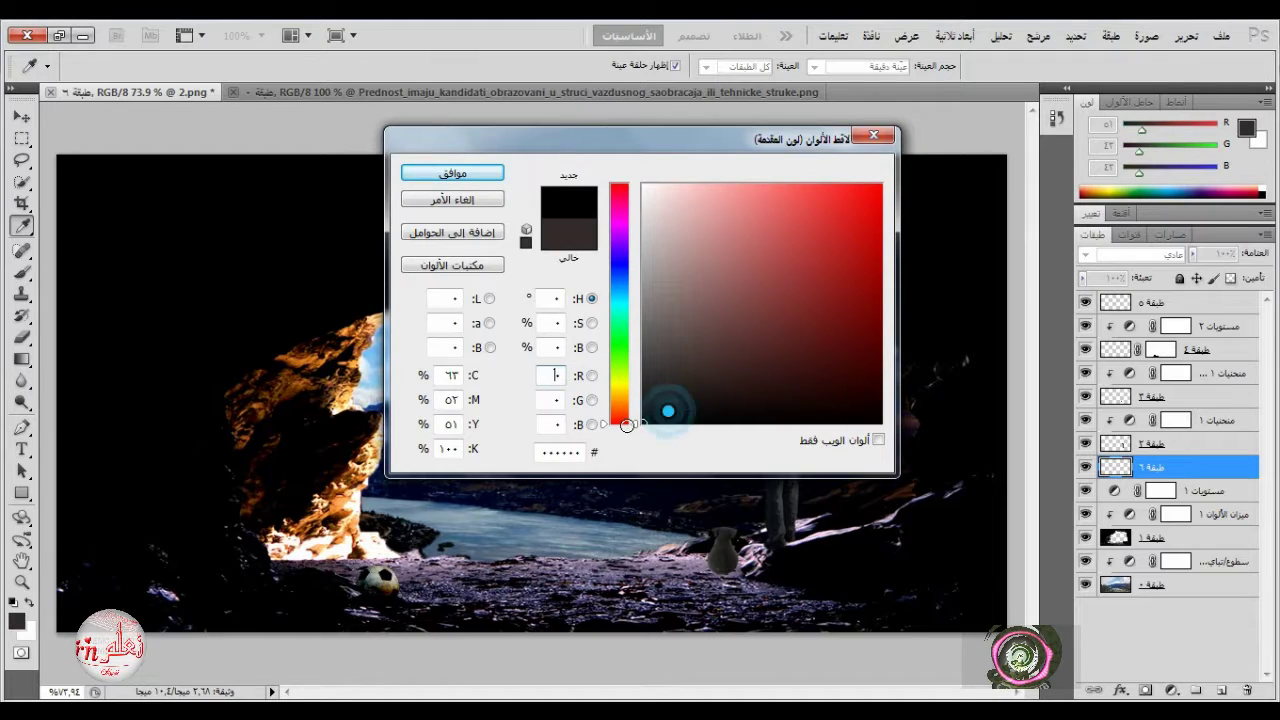
click(474, 176)
Step: Paint soft black shading on the new layer over the cave floor, the sunlit rock wall and the ceiling edge
key(b)
drag(498, 563, 784, 591)
mouse_move(300, 545)
mouse_down()
mouse_move(221, 519)
mouse_move(286, 453)
mouse_move(237, 558)
mouse_move(275, 453)
mouse_move(243, 488)
mouse_move(263, 461)
mouse_up()
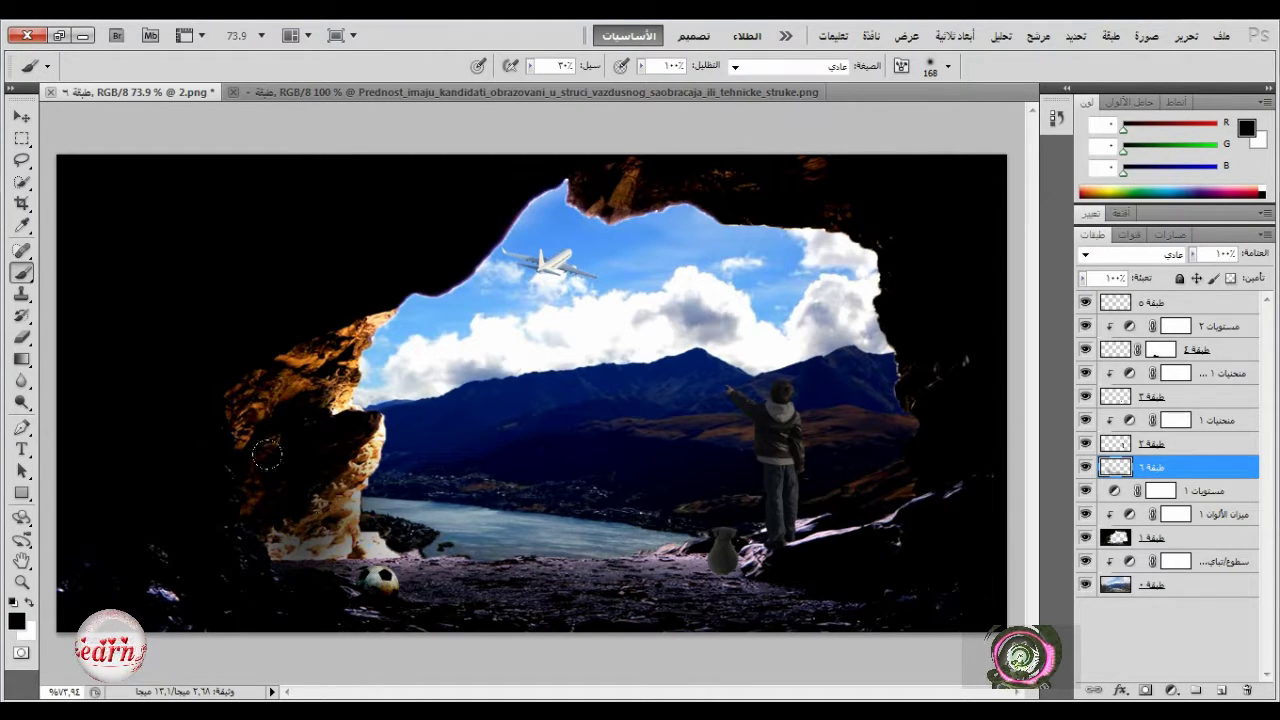
mouse_move(256, 377)
mouse_down()
mouse_move(289, 320)
mouse_move(286, 417)
mouse_move(258, 425)
mouse_up()
mouse_move(610, 187)
mouse_down()
mouse_move(578, 160)
mouse_move(705, 218)
mouse_move(560, 210)
mouse_up()
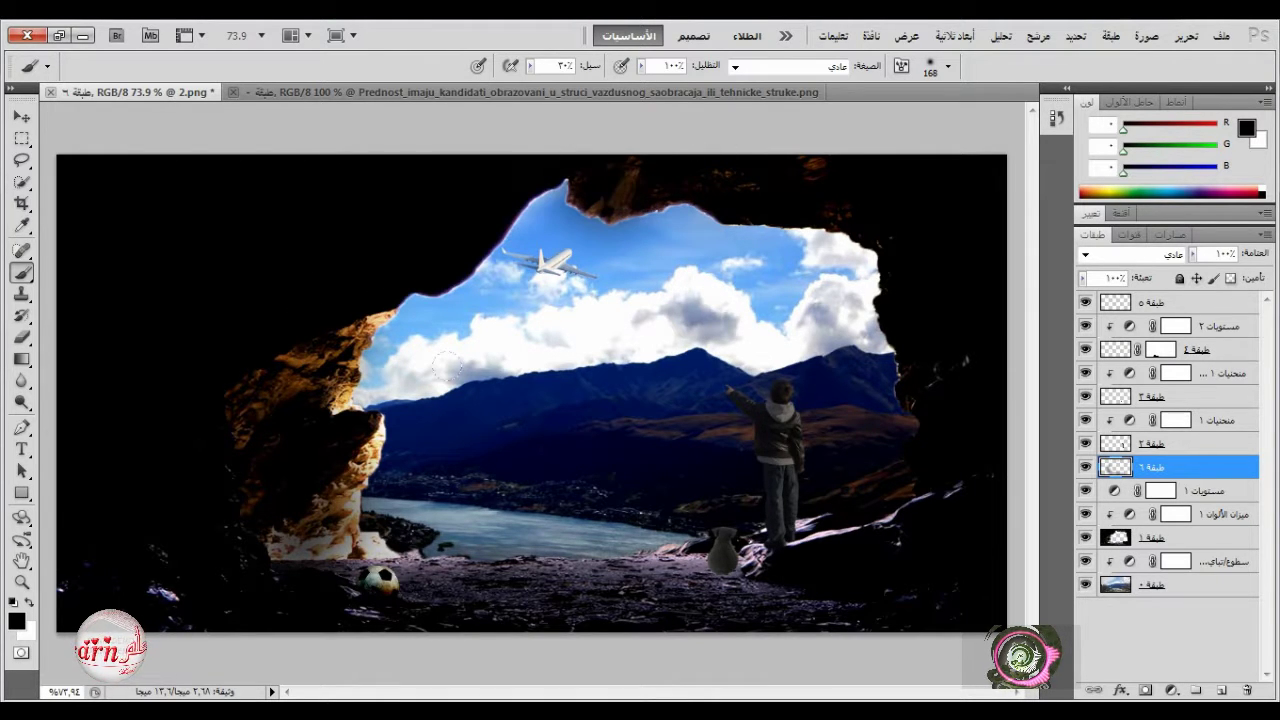
Step: Add a mask to the shading layer and hide the shading that spills onto the sky, using a 49 px black brush
scroll(447, 366, up, 6)
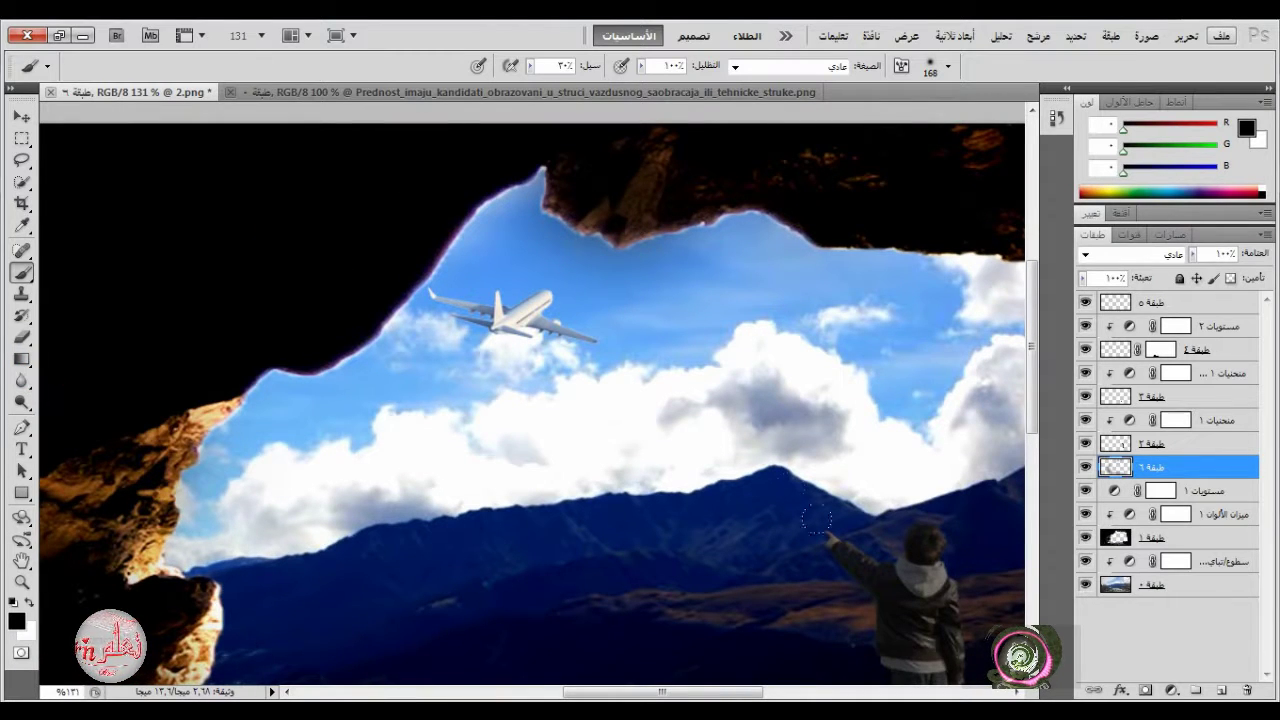
click(1146, 692)
click(28, 605)
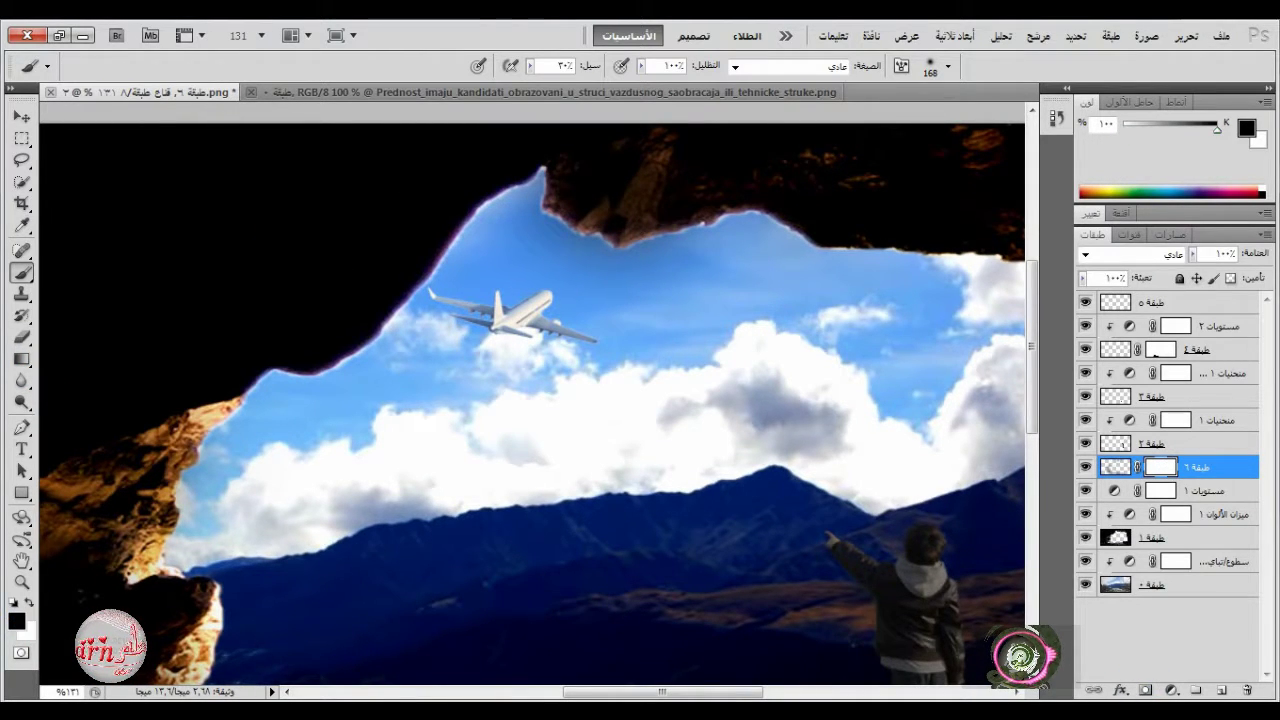
right_click(591, 360)
double_click(668, 371)
text(49)
key(Return)
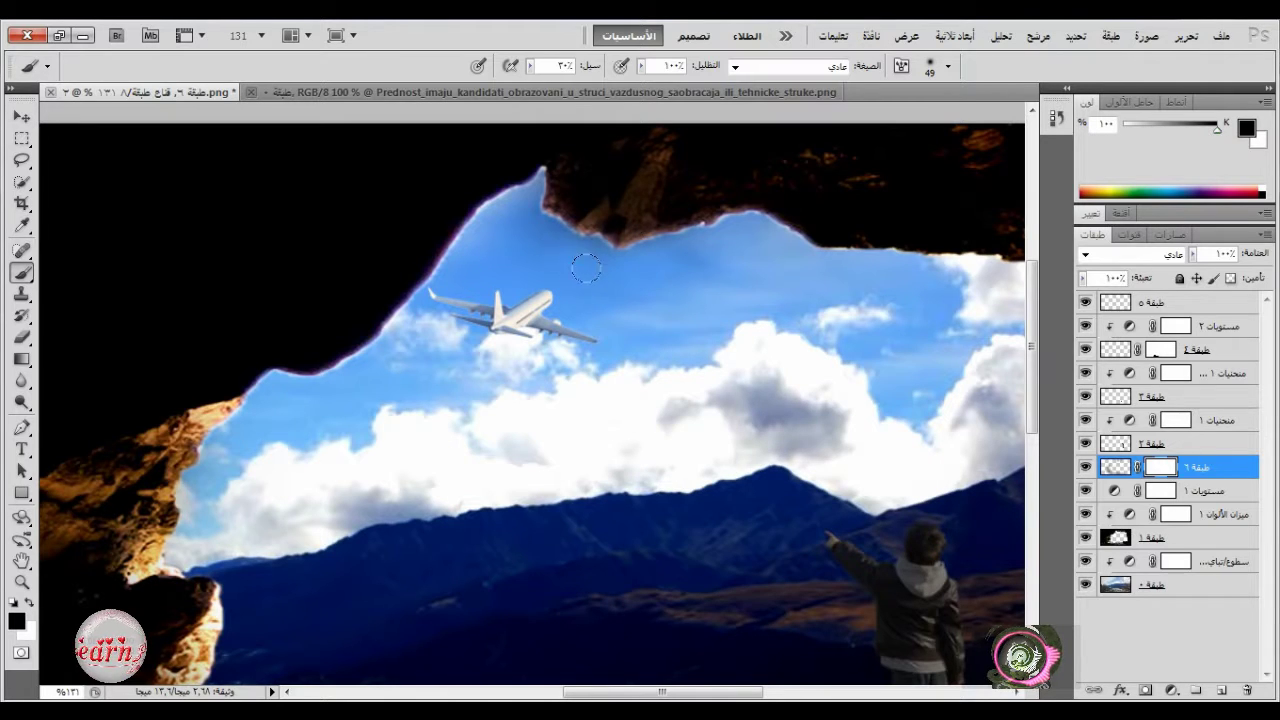
Step: Refine the shading layer's mask along the lake shore, and return to painting on the layer itself
scroll(731, 255, down, 5)
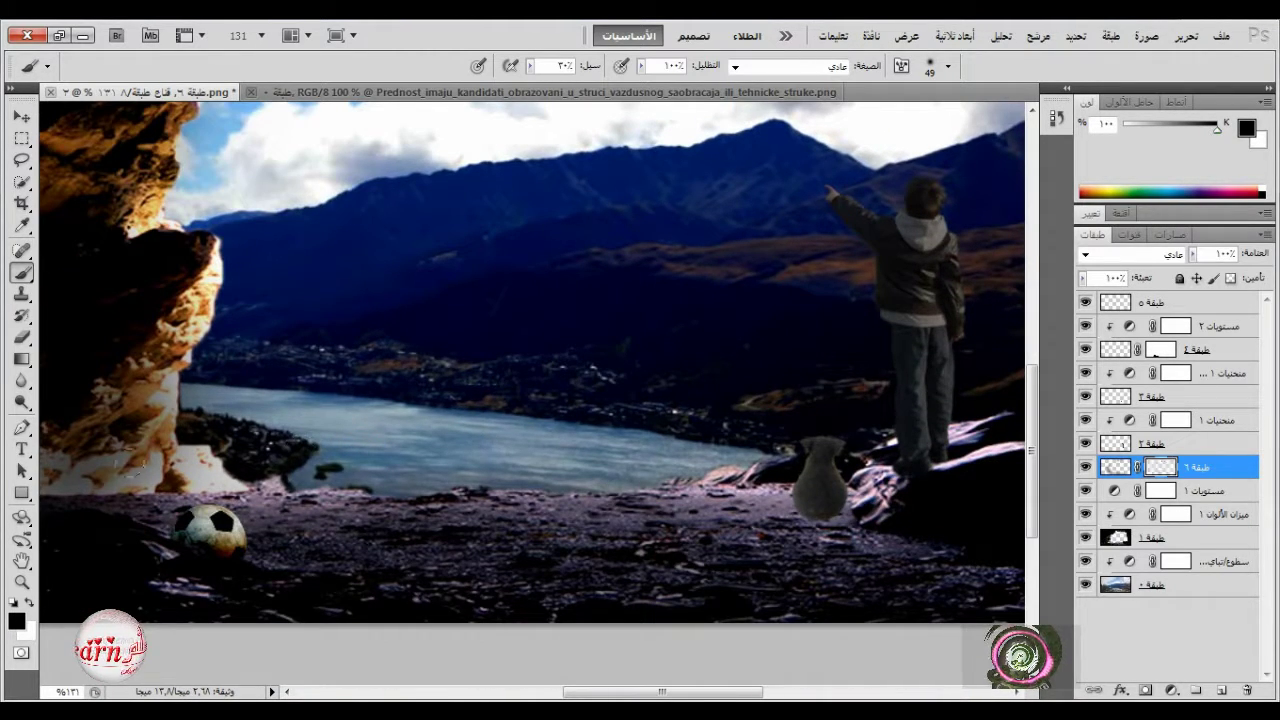
click(31, 601)
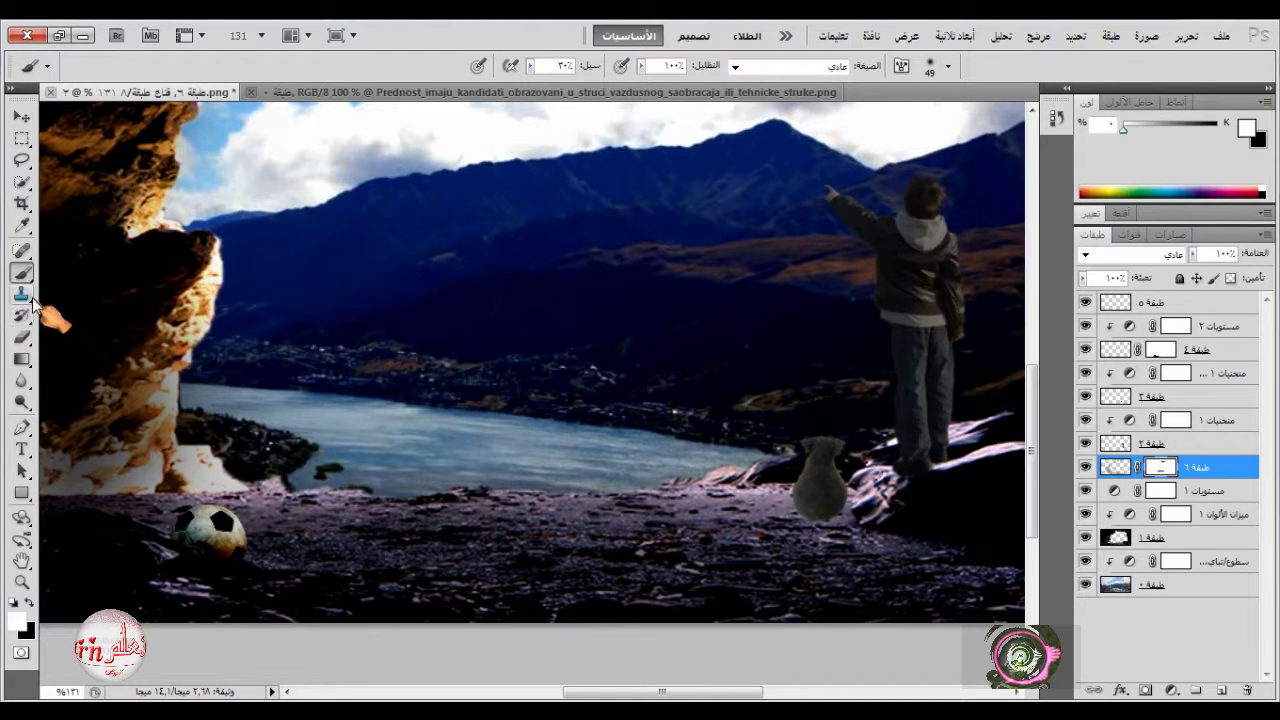
click(1116, 466)
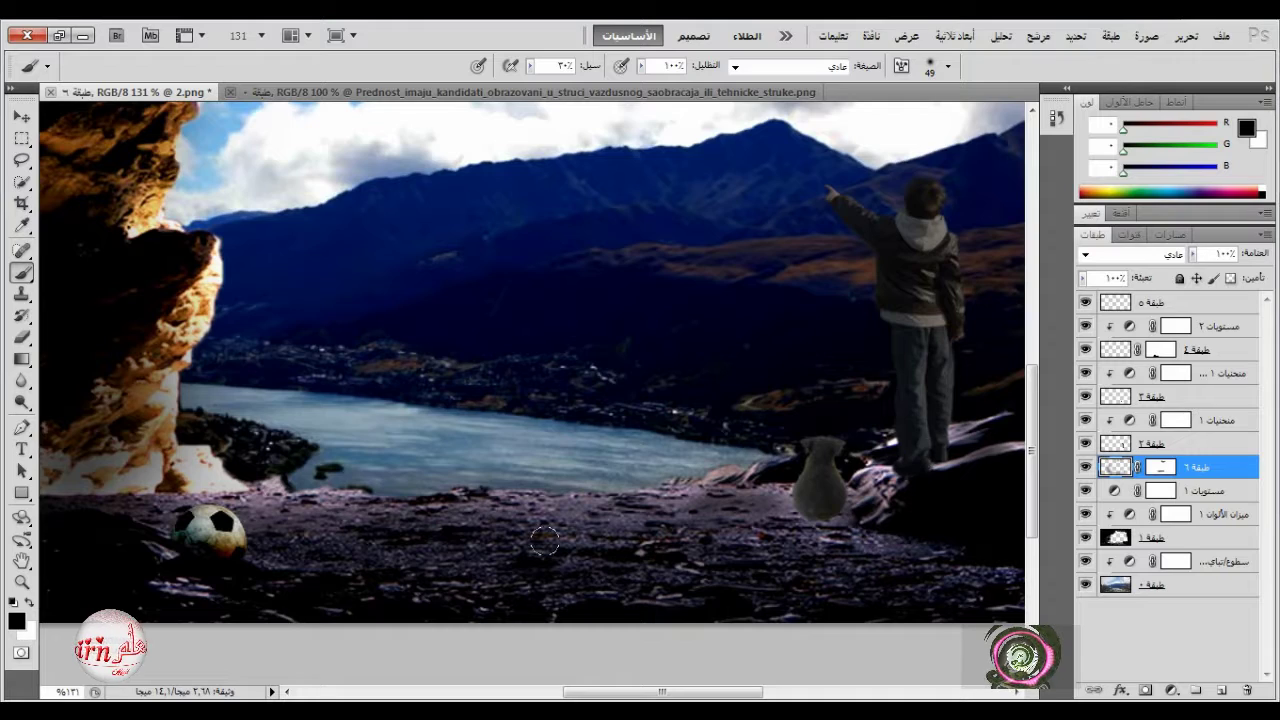
Step: Brighten the boy's hair, hood, jacket and leg by painting black on his Curves mask with the brush flow at 100%
key(ctrl+0)
scroll(954, 450, up, 5)
click(1085, 443)
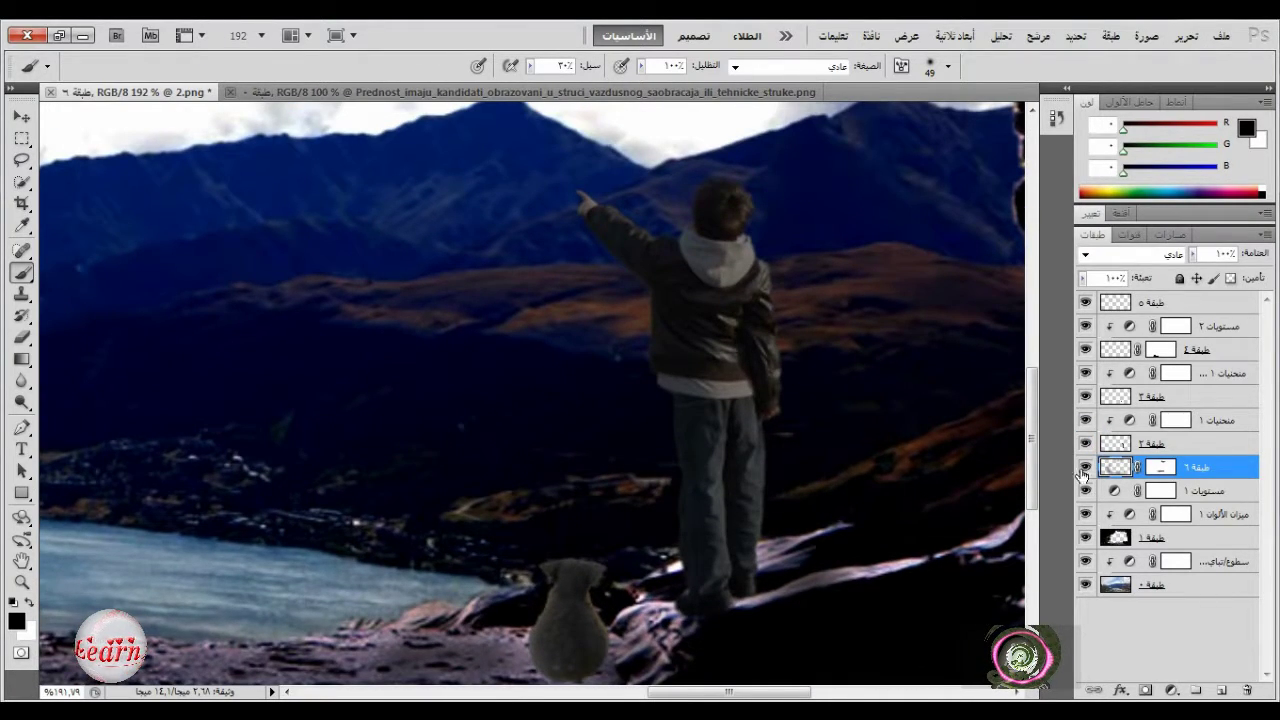
click(1158, 421)
right_click(818, 257)
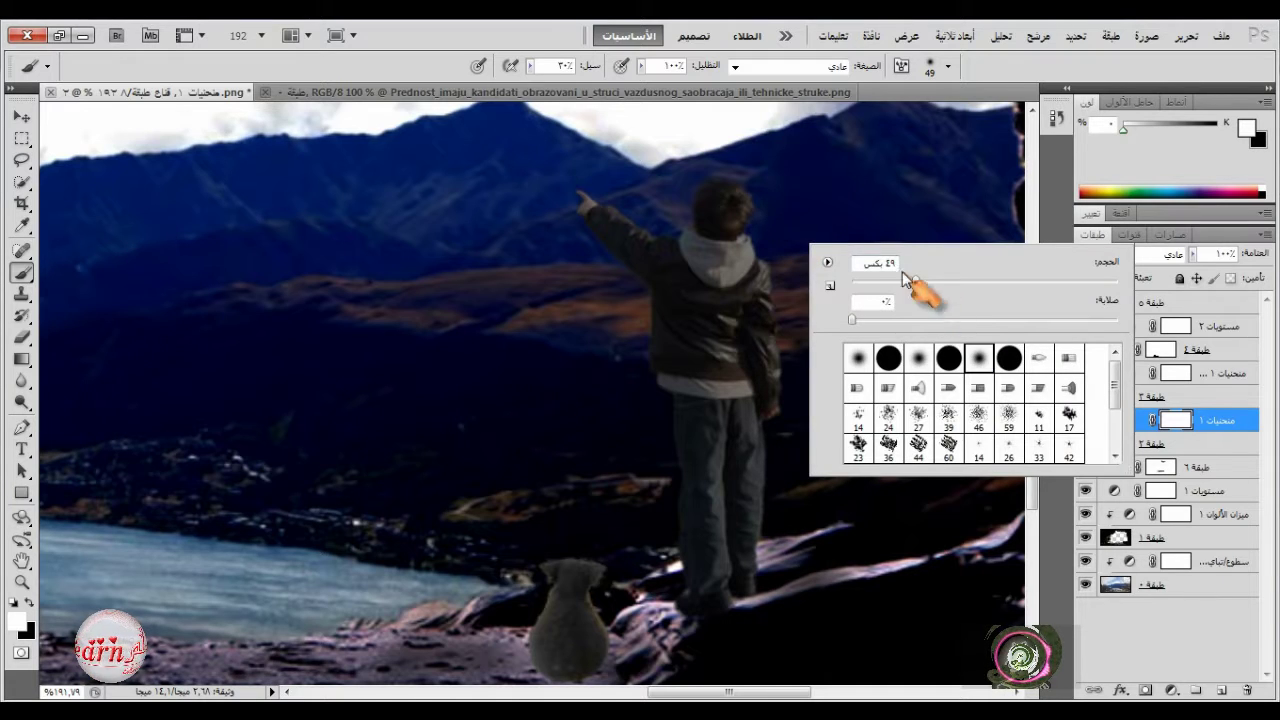
click(507, 33)
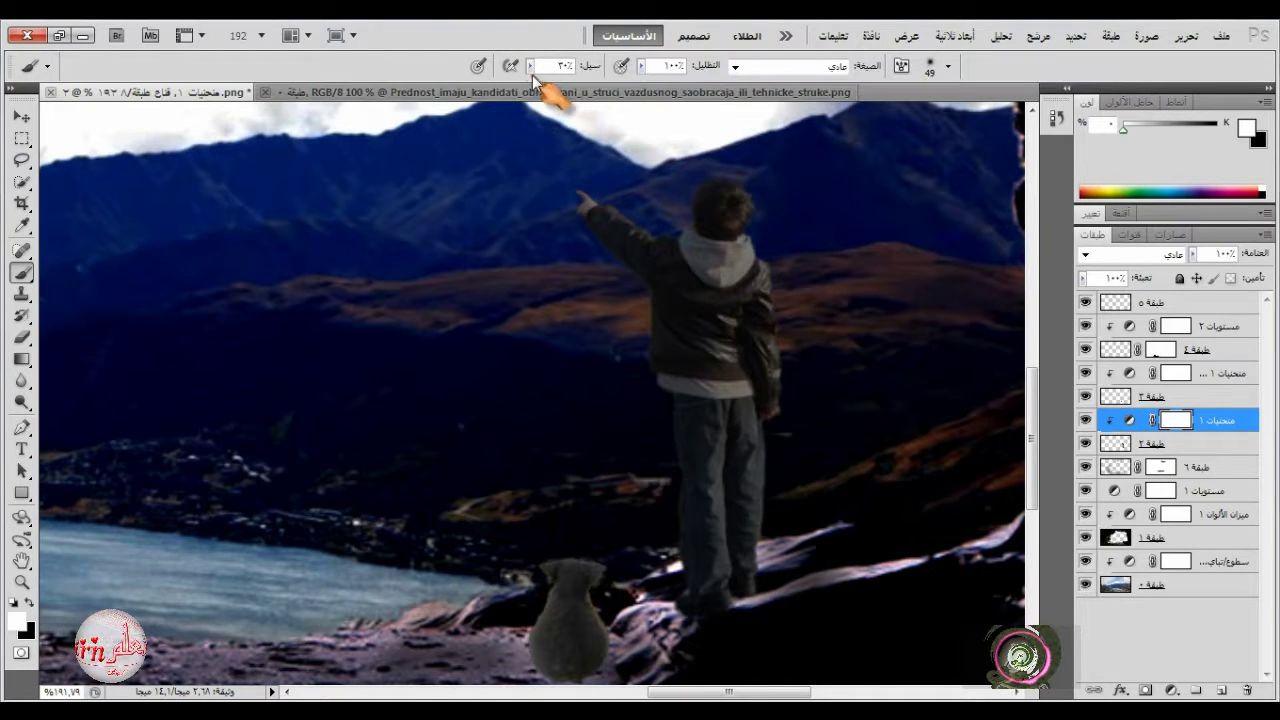
drag(533, 72, 1005, 380)
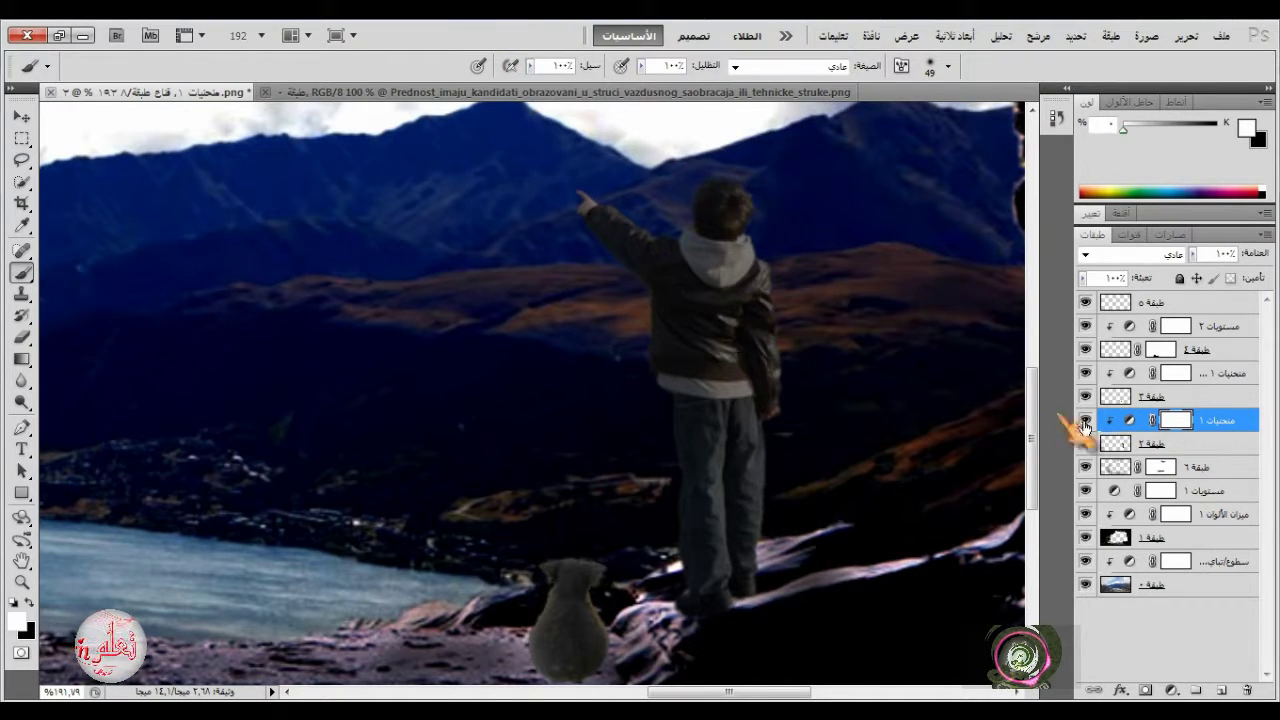
key(x)
drag(727, 185, 758, 486)
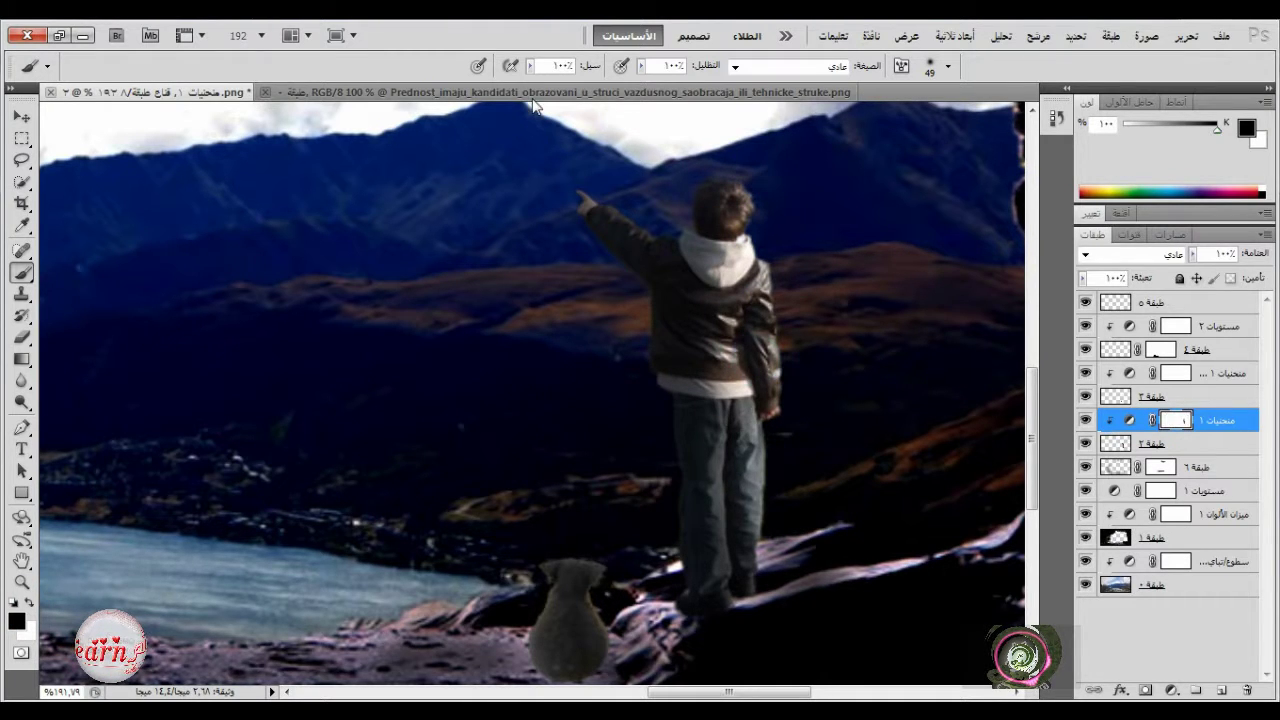
Step: Lower the brush flow to 59%, restore the boy's Curves mask in white, and repaint his outer edge in black for softer light
drag(530, 67, 492, 95)
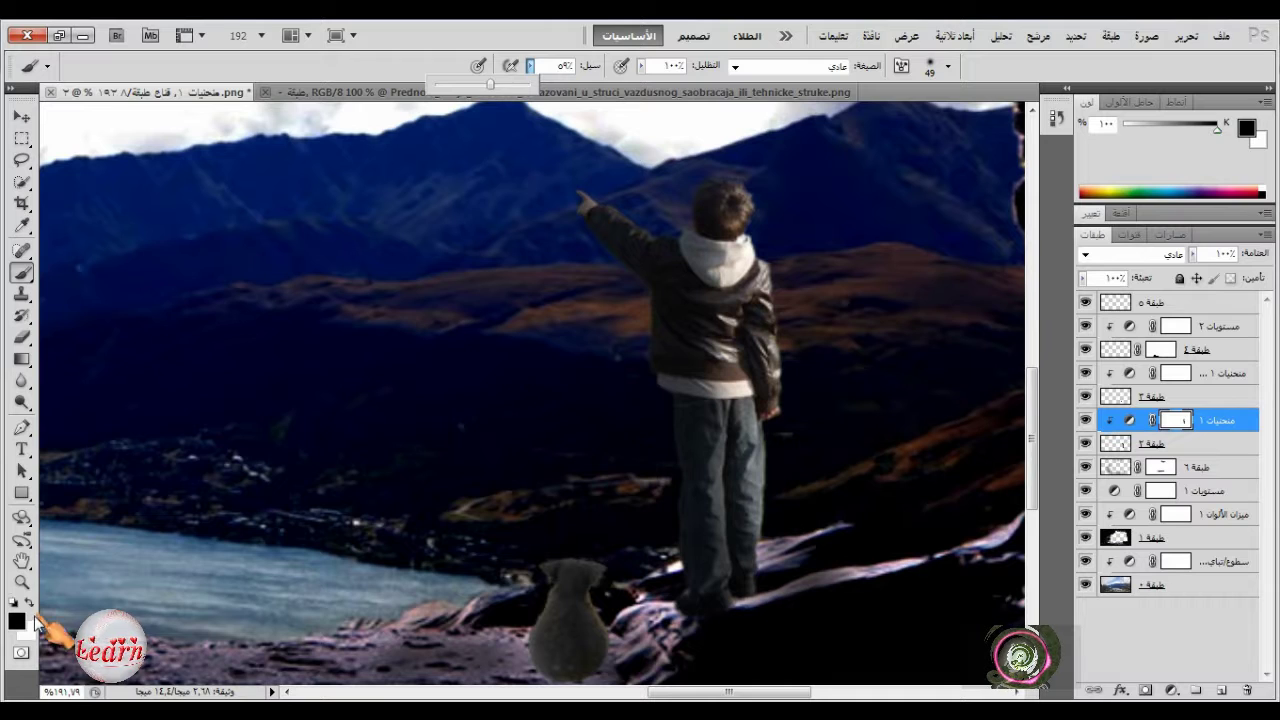
key(x)
mouse_move(718, 228)
mouse_down()
mouse_move(702, 275)
mouse_move(737, 250)
mouse_move(783, 428)
mouse_move(717, 342)
mouse_move(742, 572)
mouse_up()
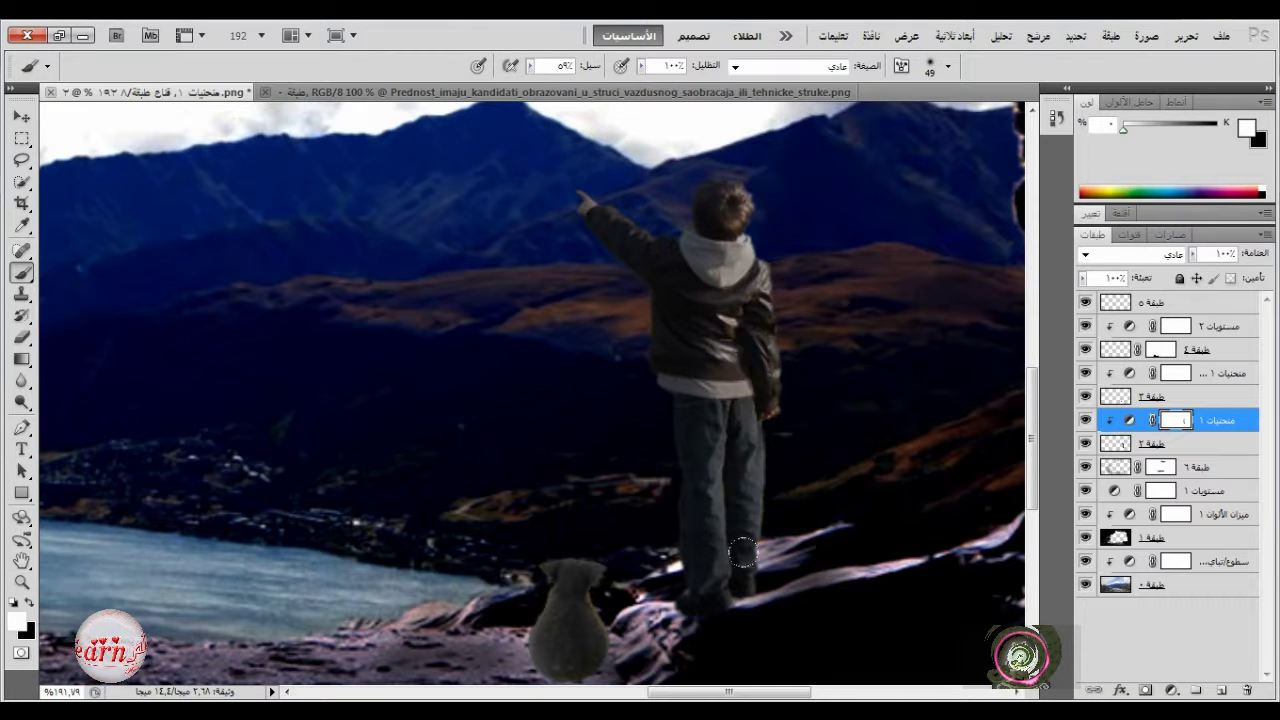
key(x)
drag(748, 235, 763, 506)
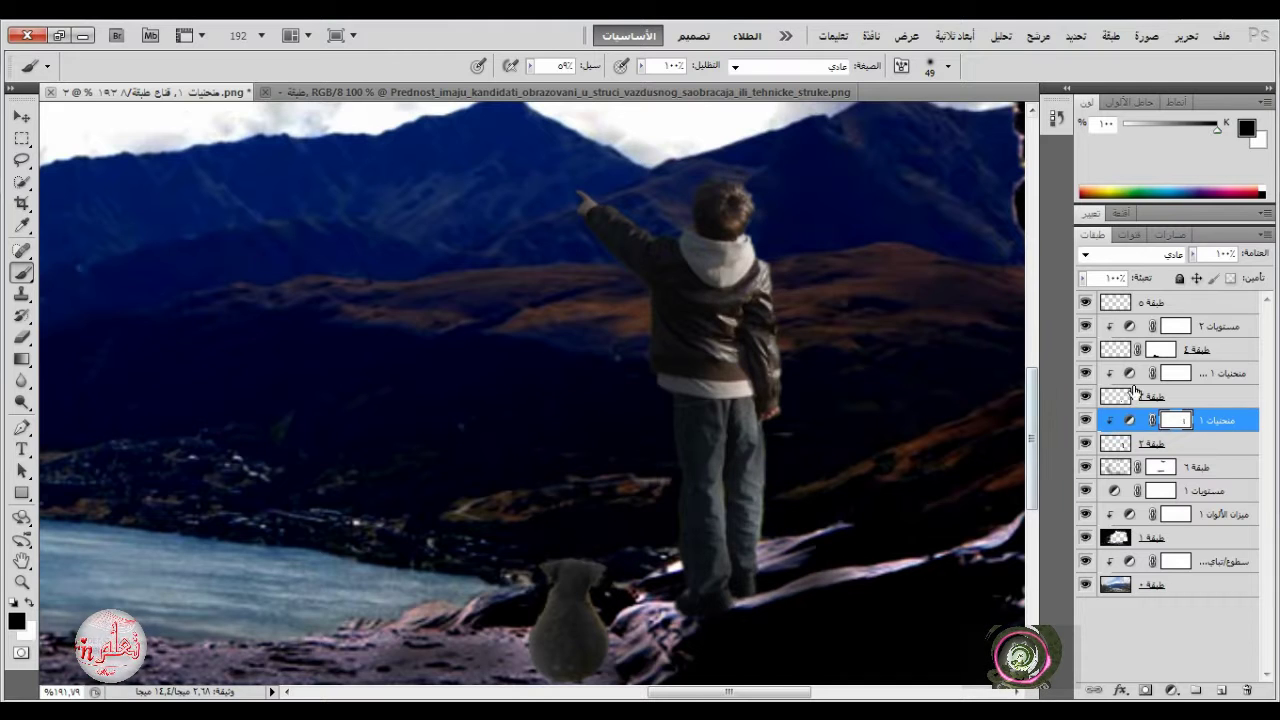
Step: Paint black on the koala's Curves mask along its head and back to brighten that edge
key(alt+bracketright)
key(alt+bracketright)
drag(575, 560, 612, 645)
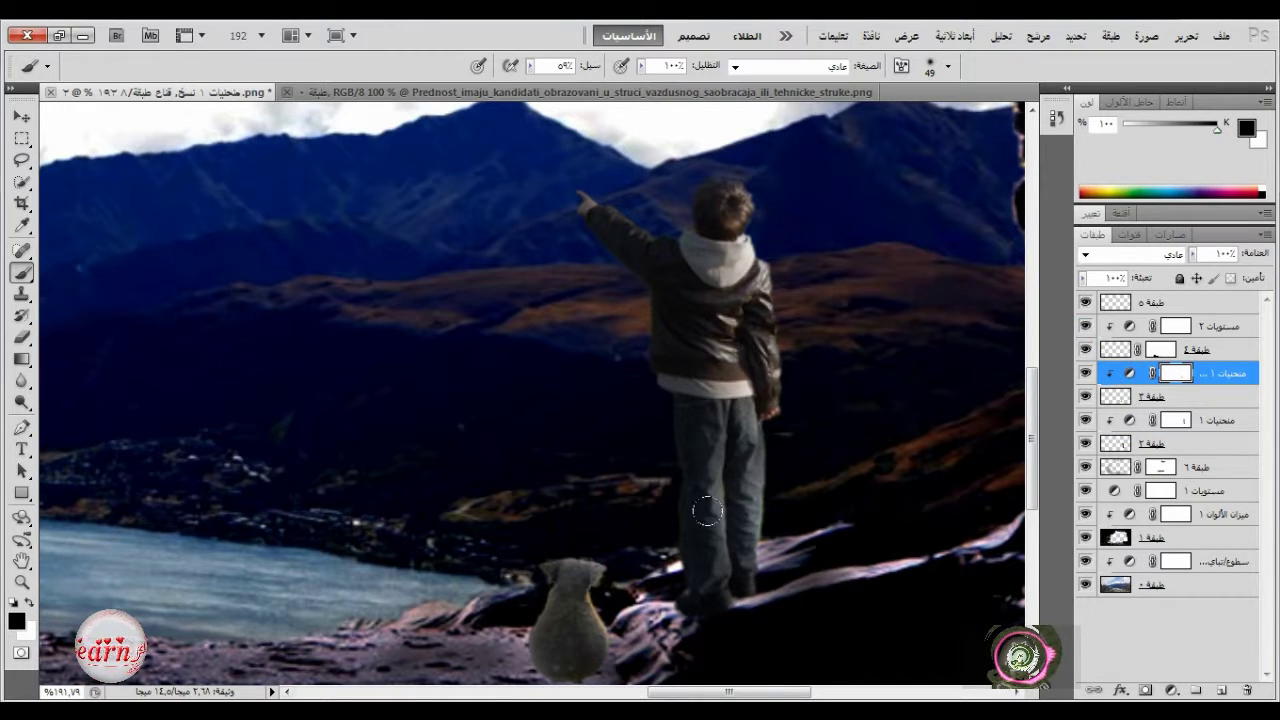
Step: Compare the football with its layer hidden and shown, and select the mask of its Levels adjustment
key(ctrl+0)
click(1087, 351)
click(1087, 351)
click(1180, 332)
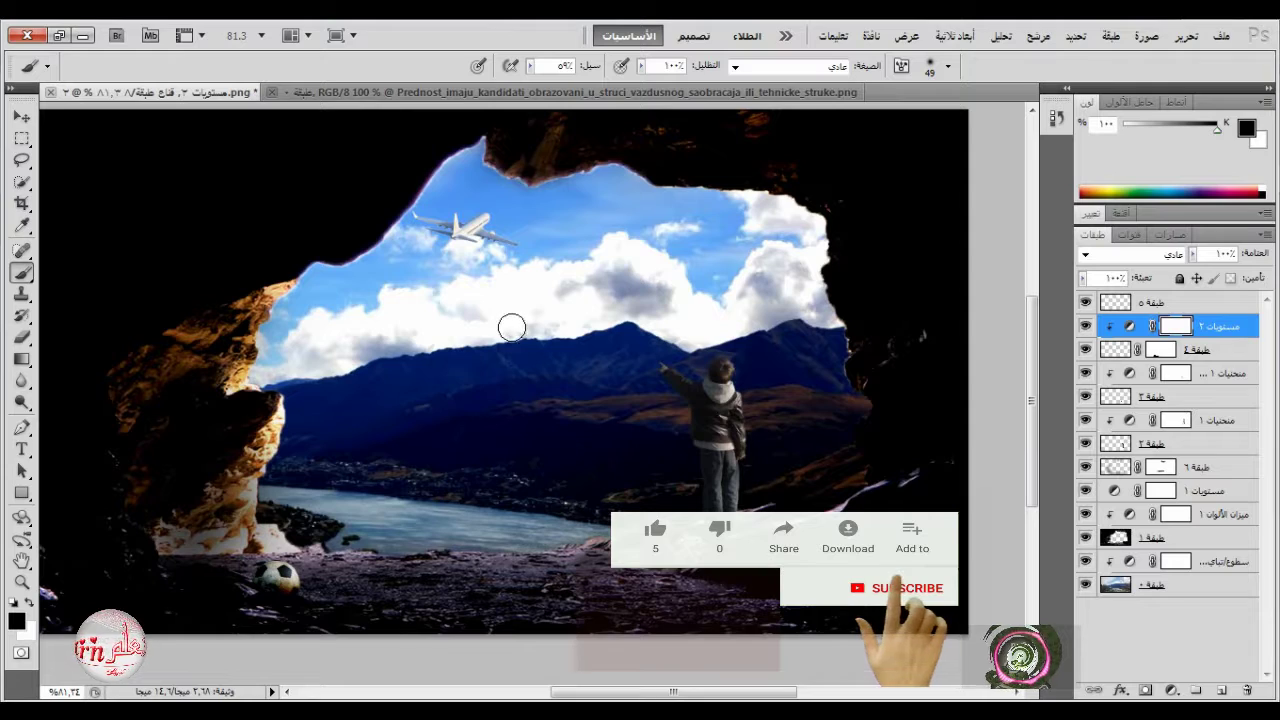
Step: Add a Levels adjustment clipped to the airplane layer, with the black input at 141
scroll(503, 258, up, 6)
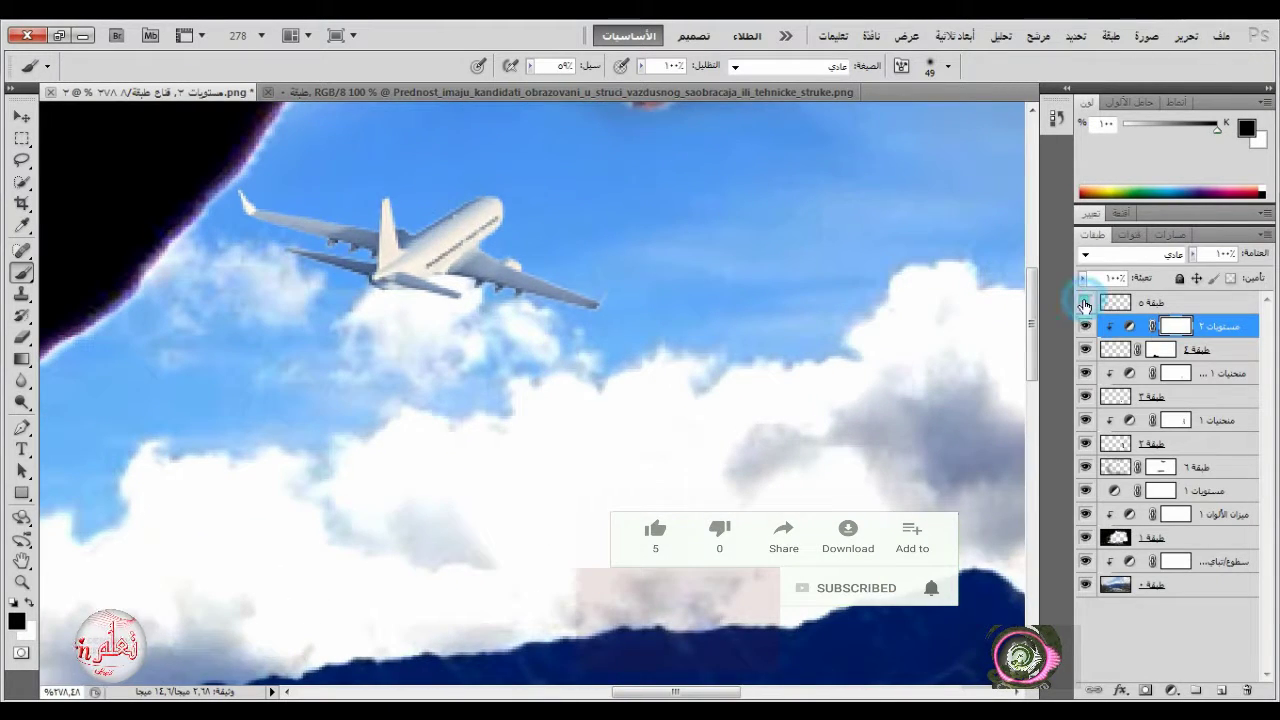
click(1115, 302)
click(1148, 691)
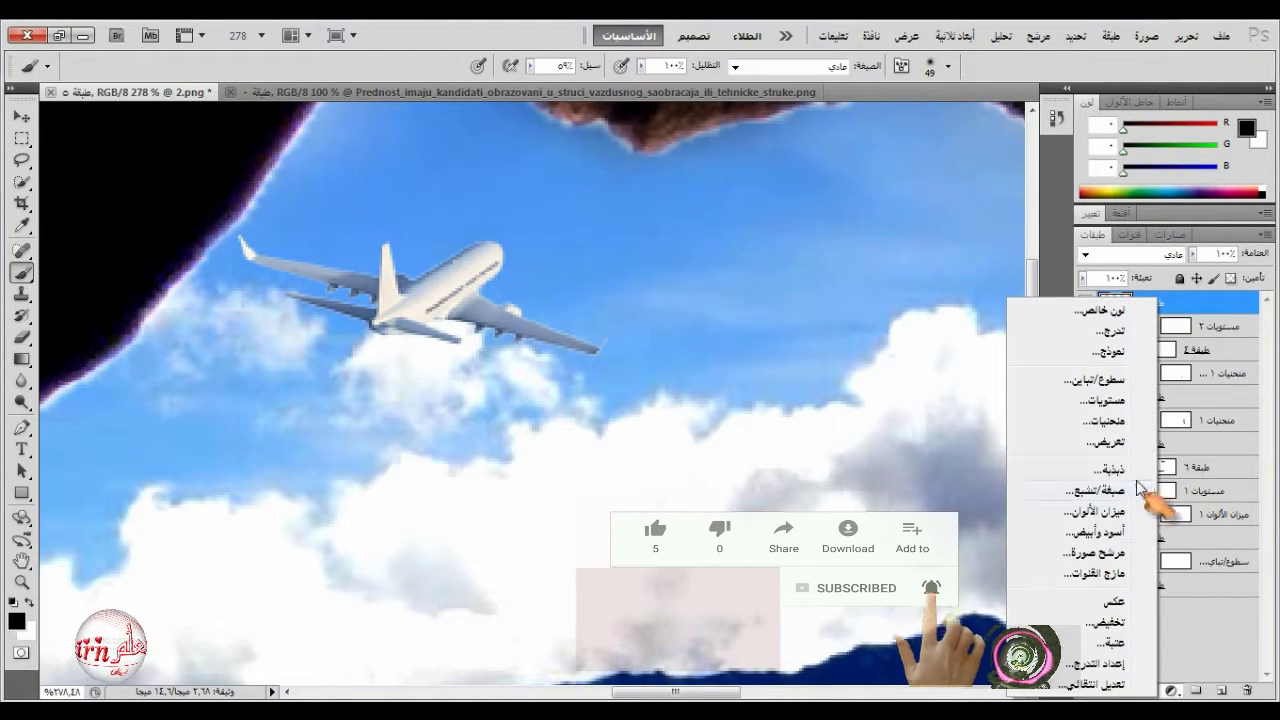
click(1137, 414)
drag(1090, 369, 1181, 378)
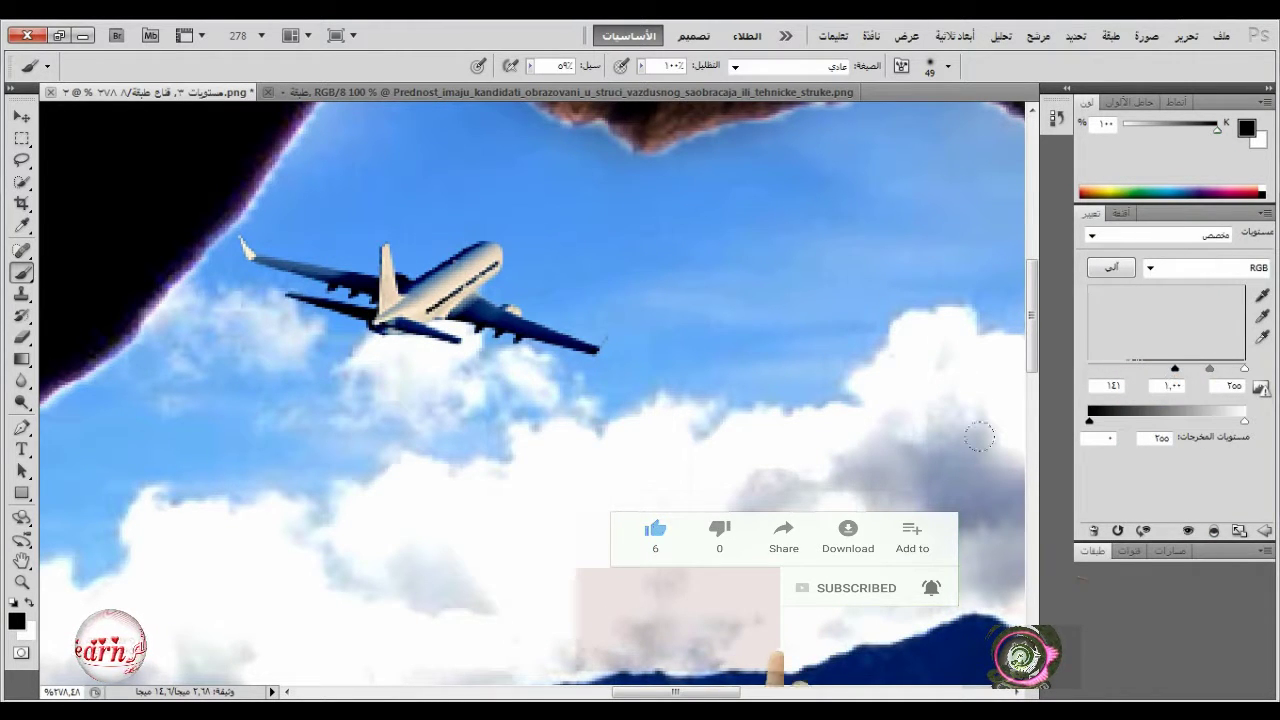
Step: Add a layer mask to the cave layer and paint black with a hard 27 px brush along the opening's edge to remove the bright fringe
click(1094, 552)
scroll(795, 463, down, 6)
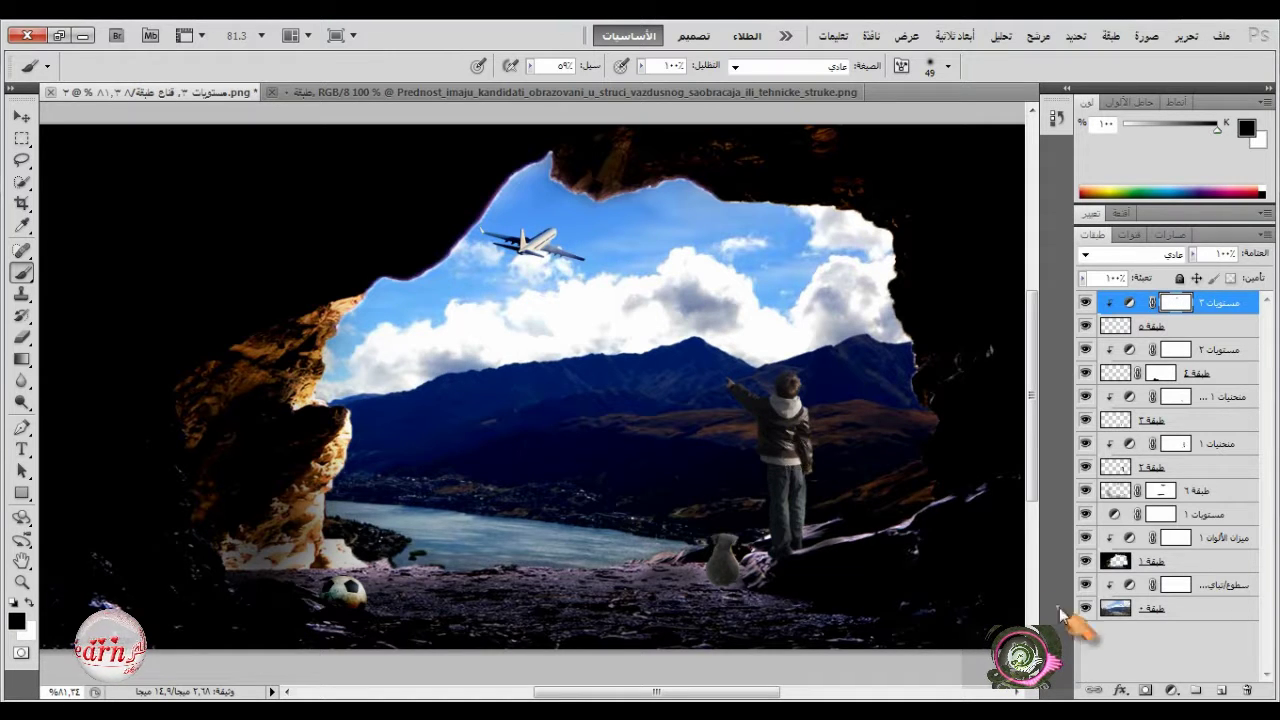
click(1120, 562)
click(1145, 690)
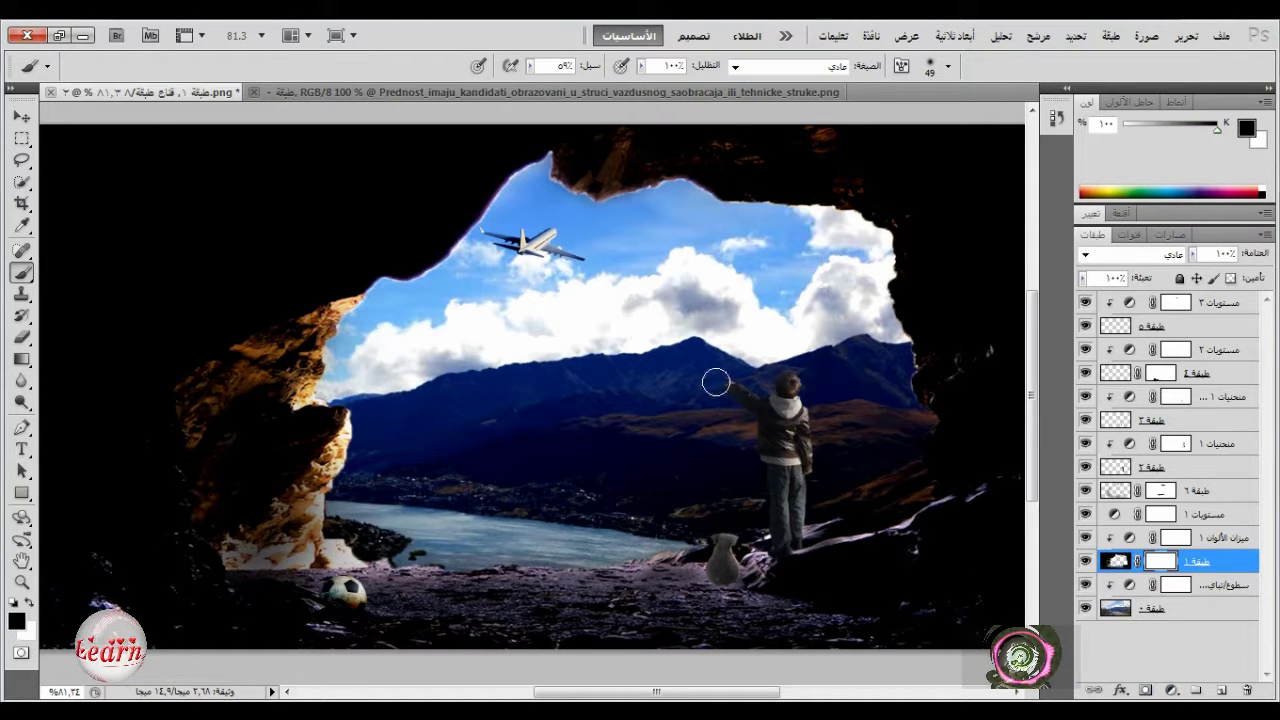
scroll(584, 334, up, 5)
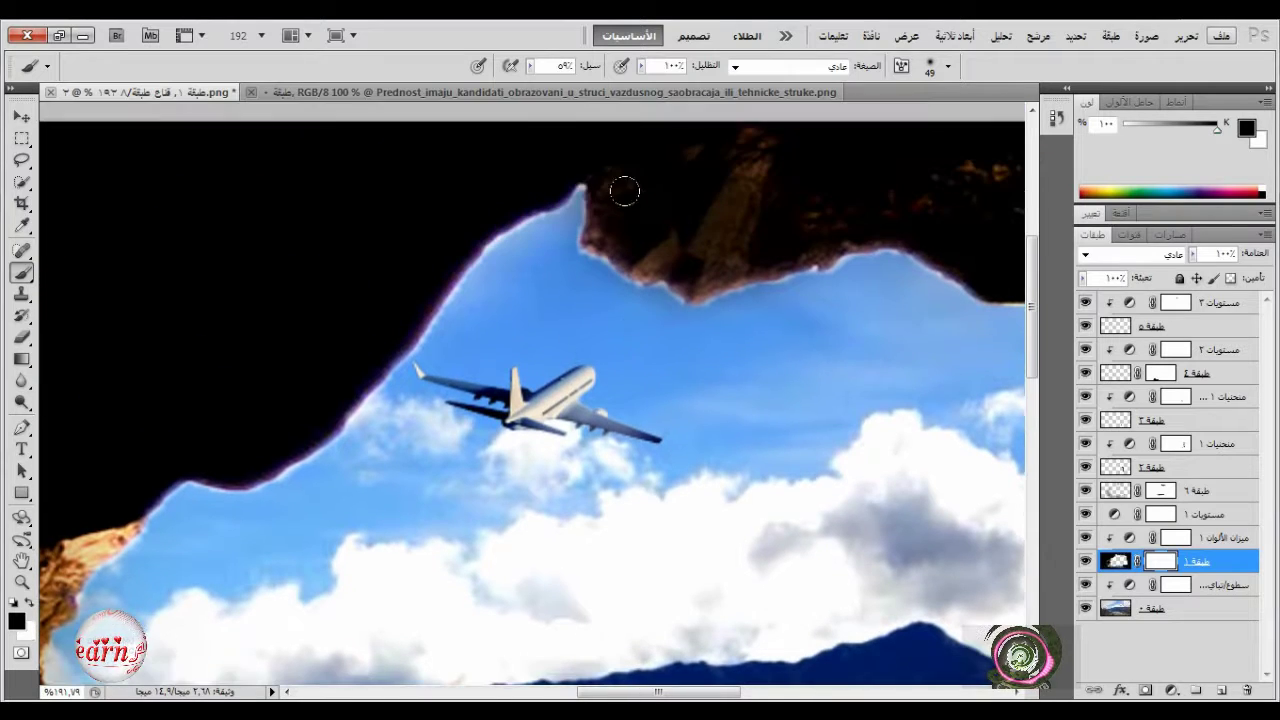
right_click(564, 284)
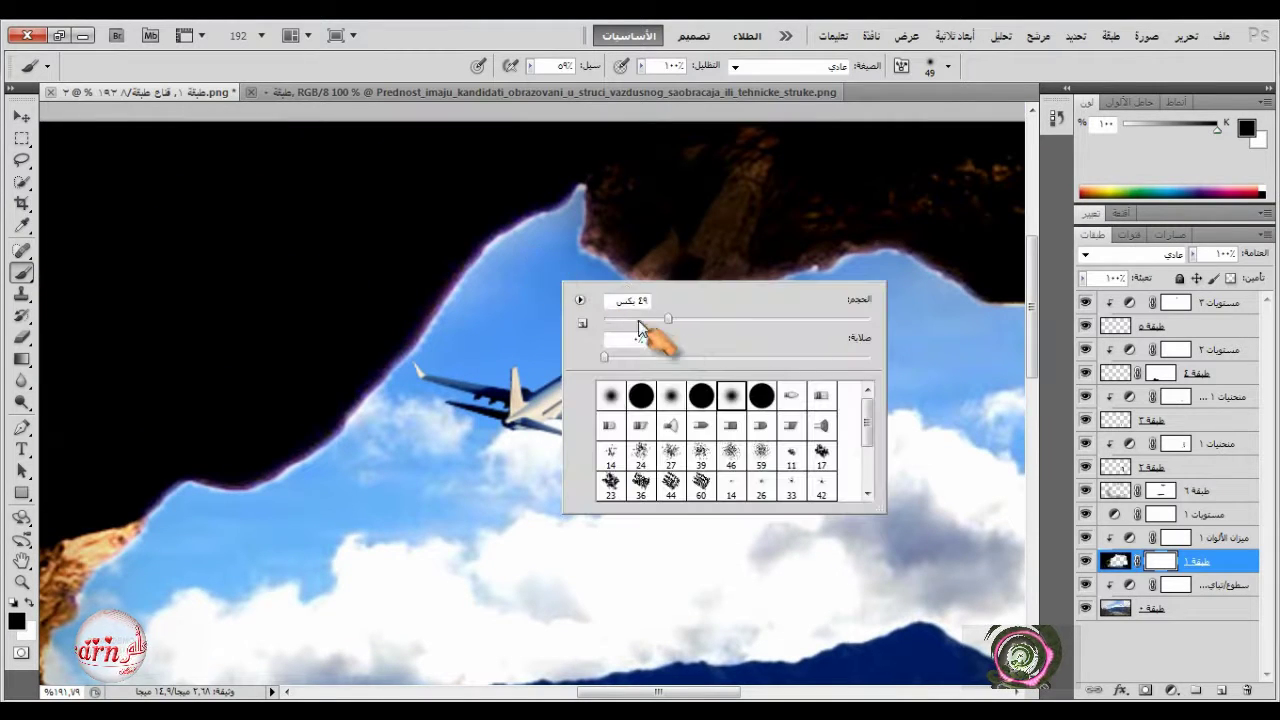
double_click(643, 397)
drag(457, 290, 386, 401)
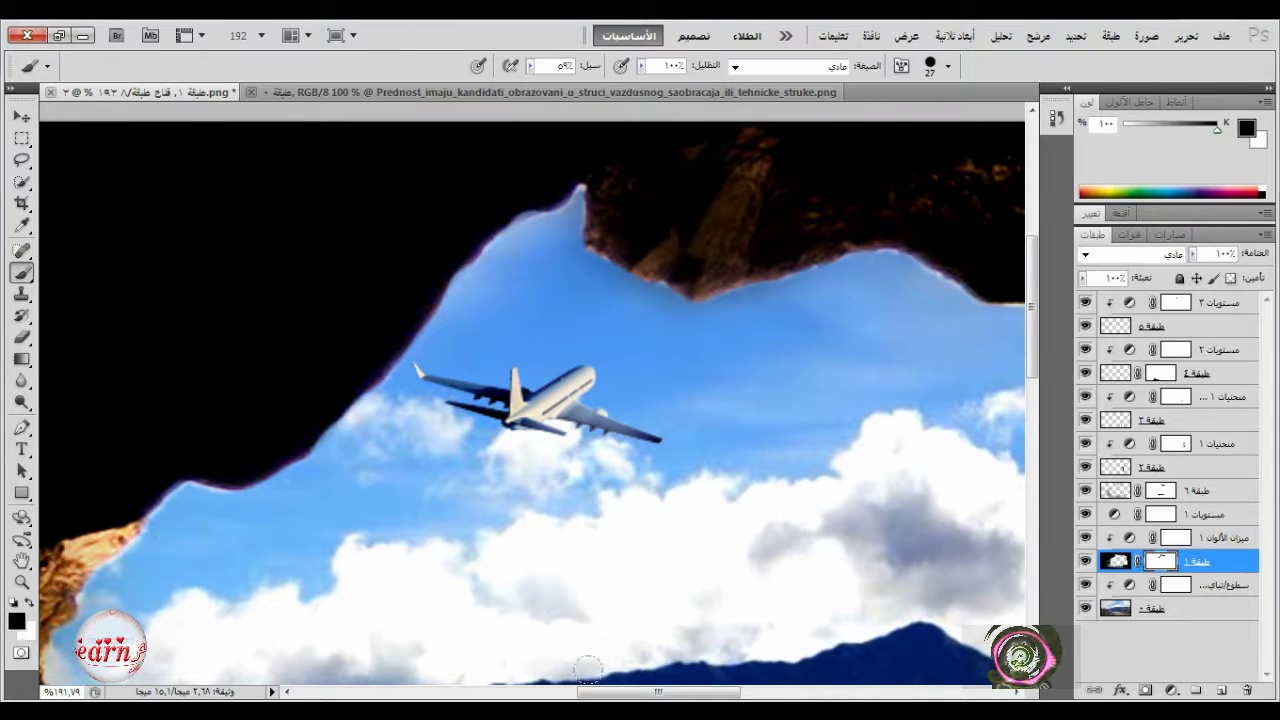
scroll(637, 672, right, 5)
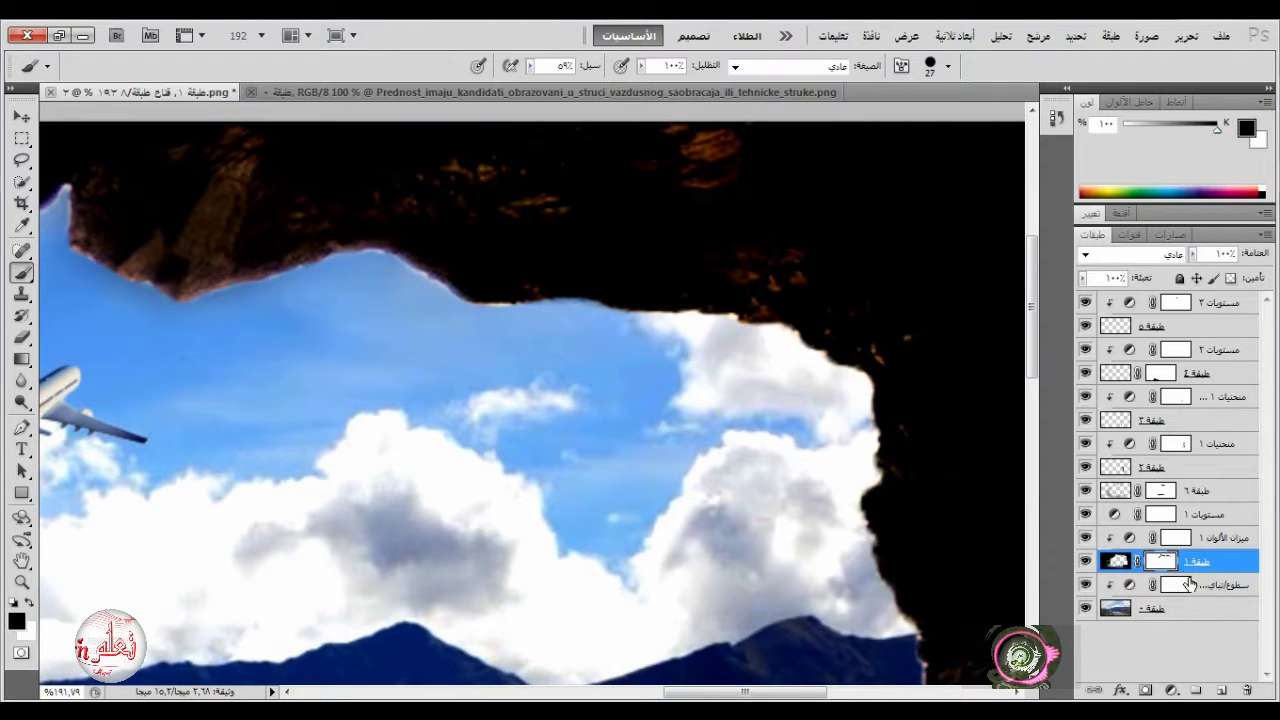
Step: Paint black on the طبقة ٦ layer mask beneath the cave roof and around its peak to clear the dark haze from the sky
click(1162, 496)
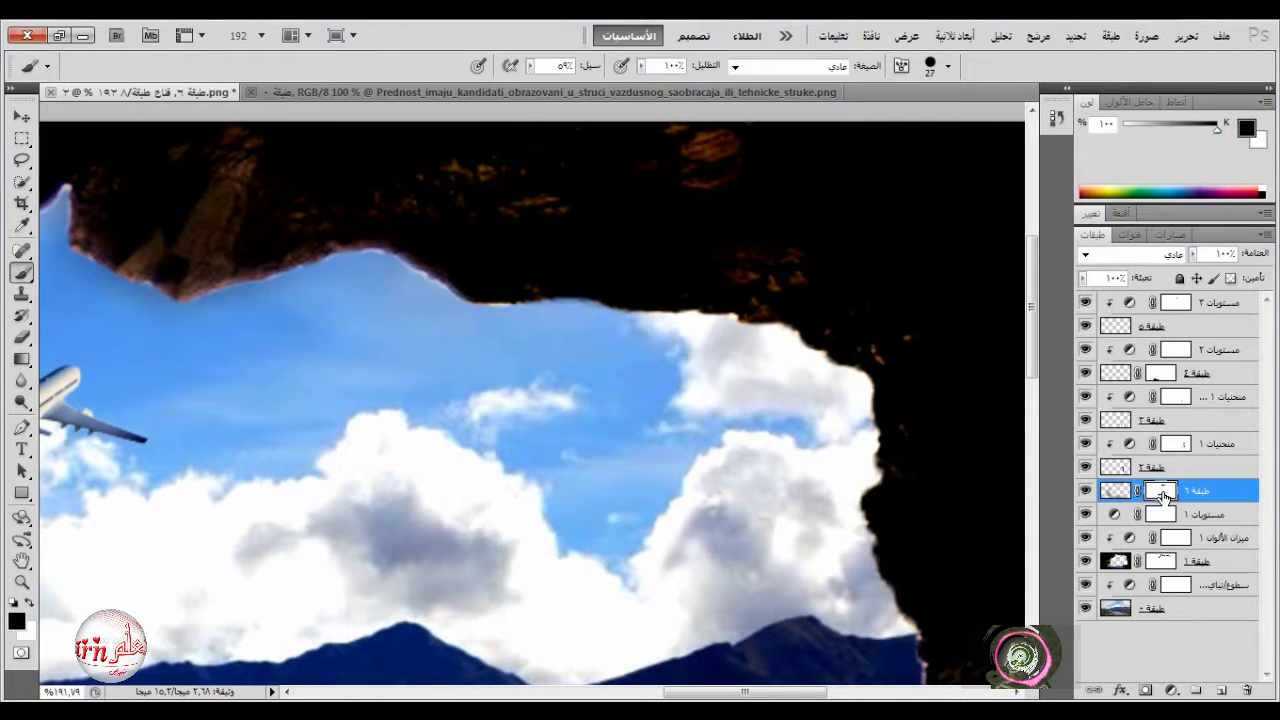
mouse_move(458, 300)
mouse_down()
mouse_move(344, 270)
mouse_move(173, 311)
mouse_up()
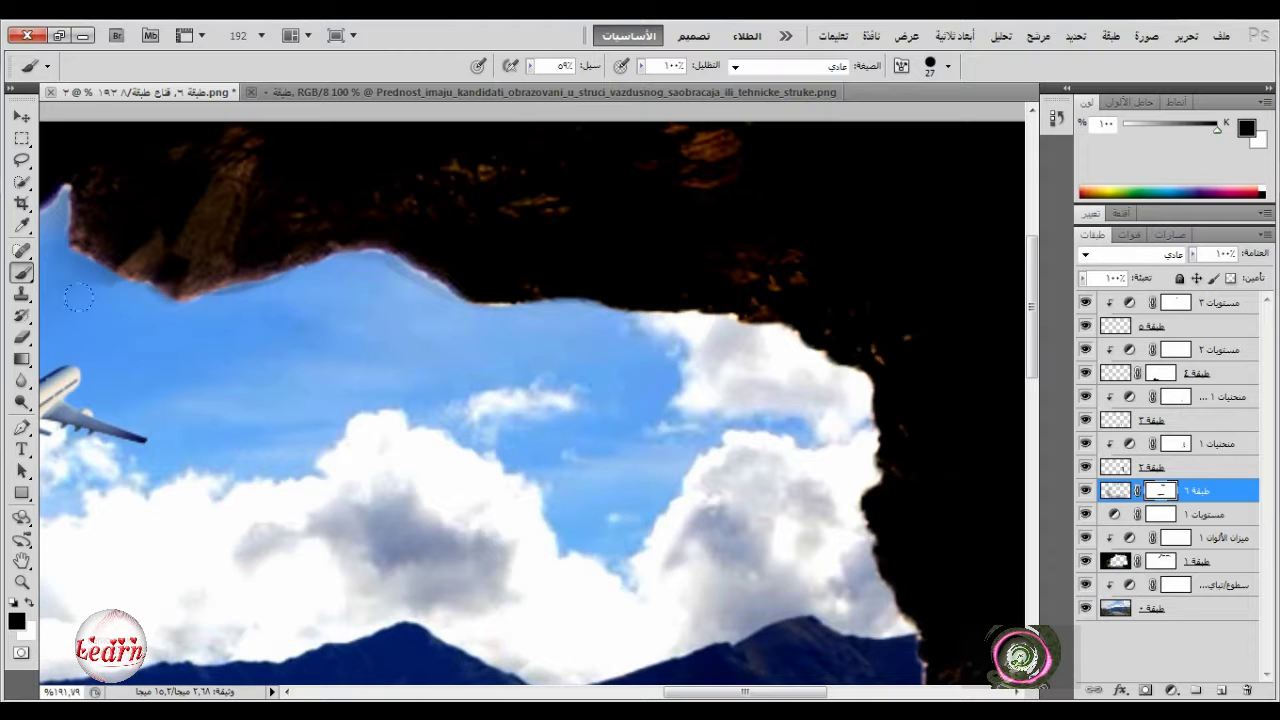
scroll(475, 558, left, 10)
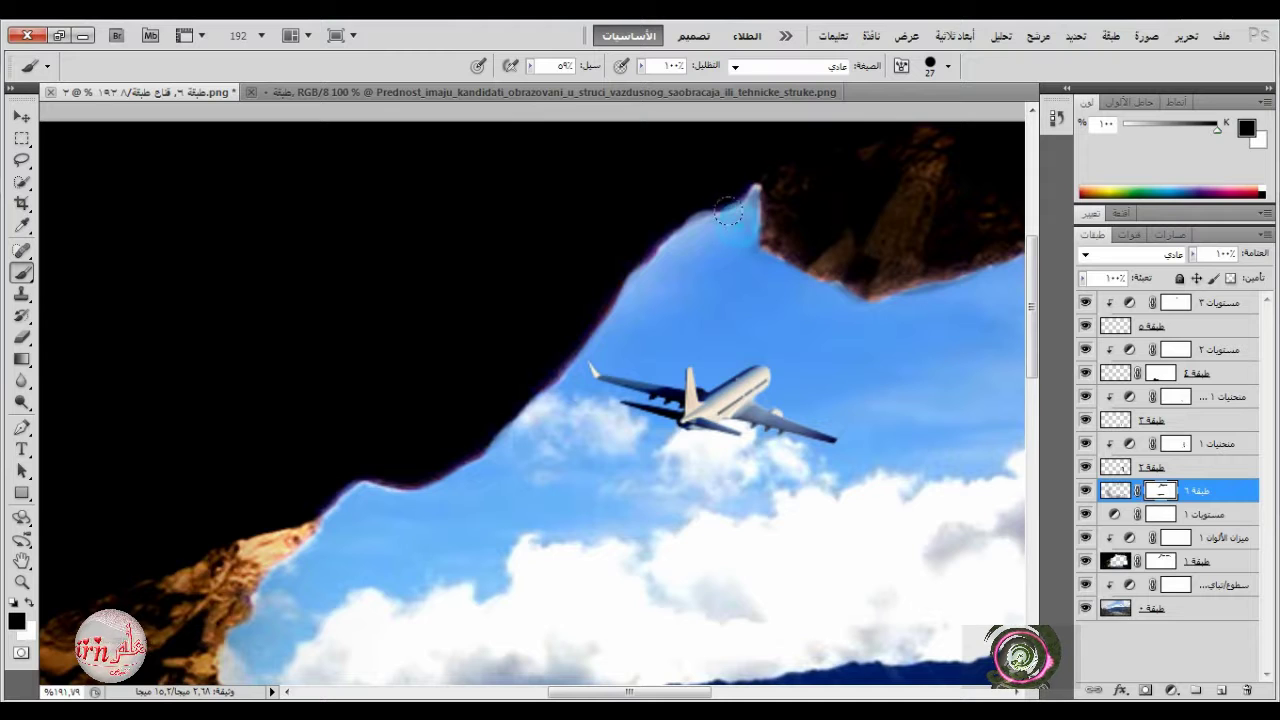
drag(644, 691, 718, 691)
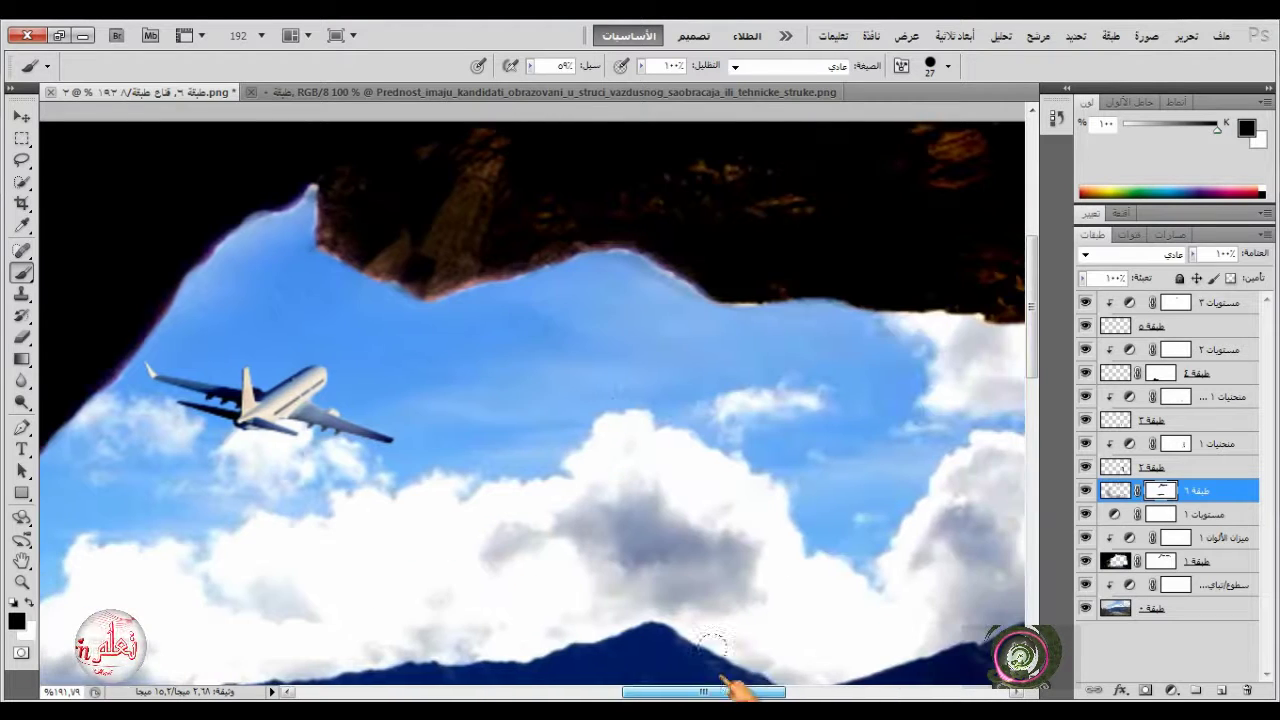
Step: Compare the boy with his layer hidden and shown, and select his Curves mask with white as the paint colour
key(ctrl+0)
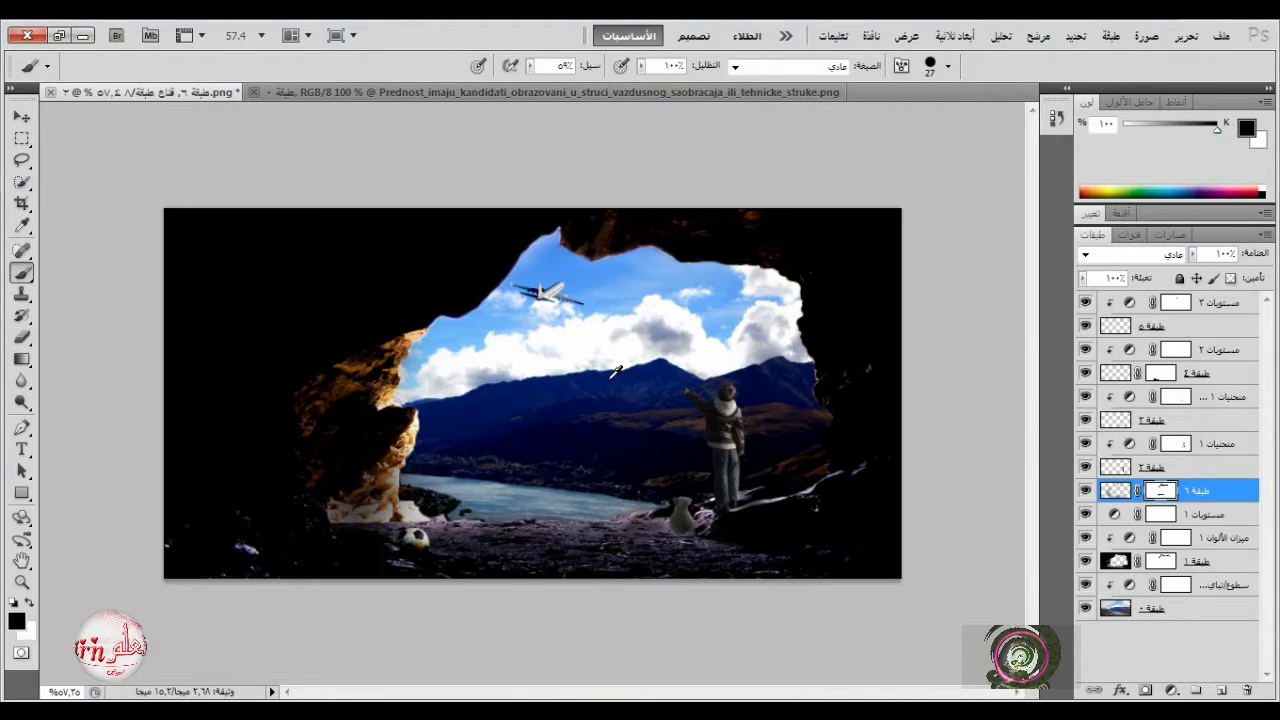
scroll(689, 322, down, 2)
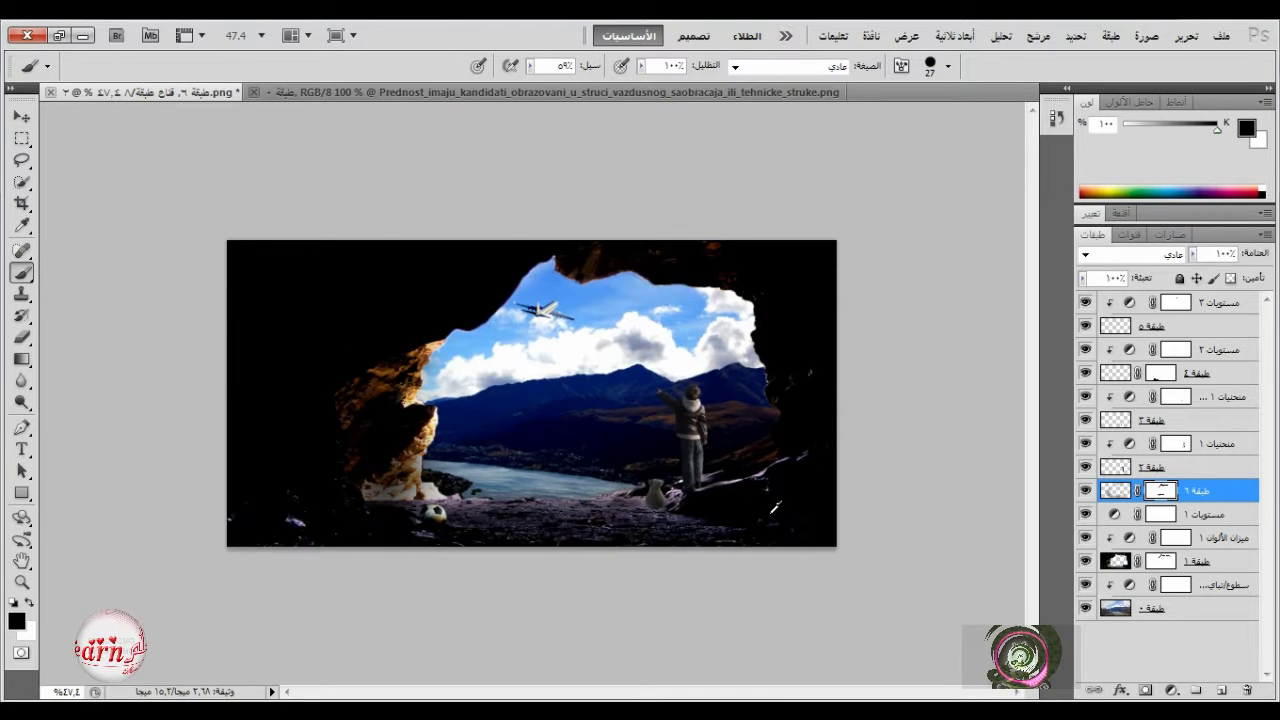
scroll(748, 479, up, 3)
scroll(860, 430, down, 1)
click(1085, 467)
click(1085, 467)
click(1163, 445)
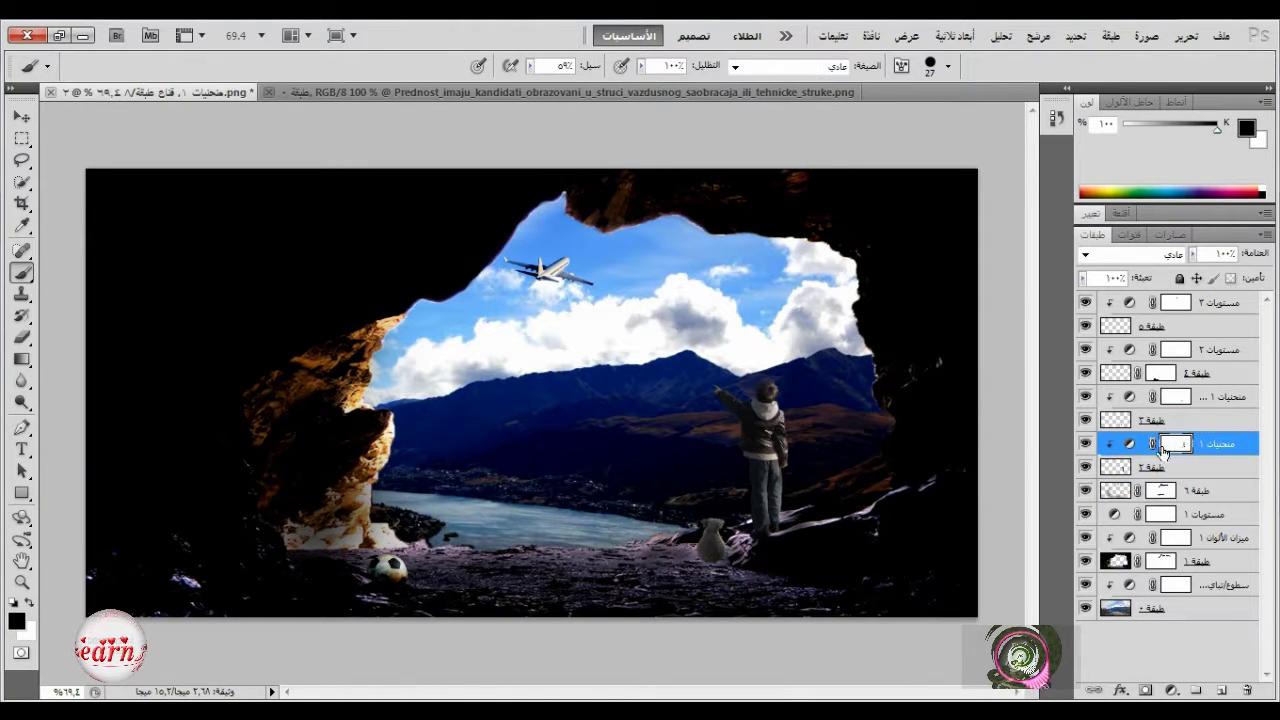
click(29, 604)
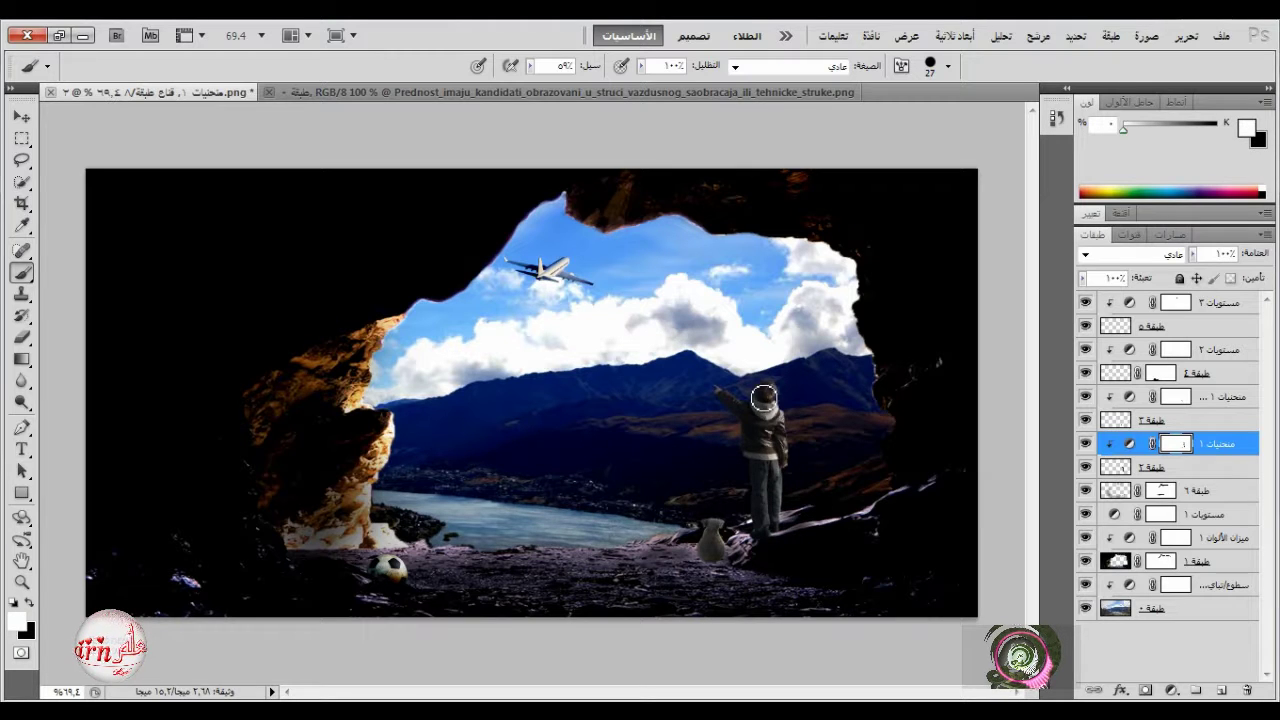
Step: Add an empty layer above the Brightness/Contrast adjustment and set up a soft 27 px black brush at 100% flow
click(1229, 561)
click(1230, 584)
click(1221, 691)
key(x)
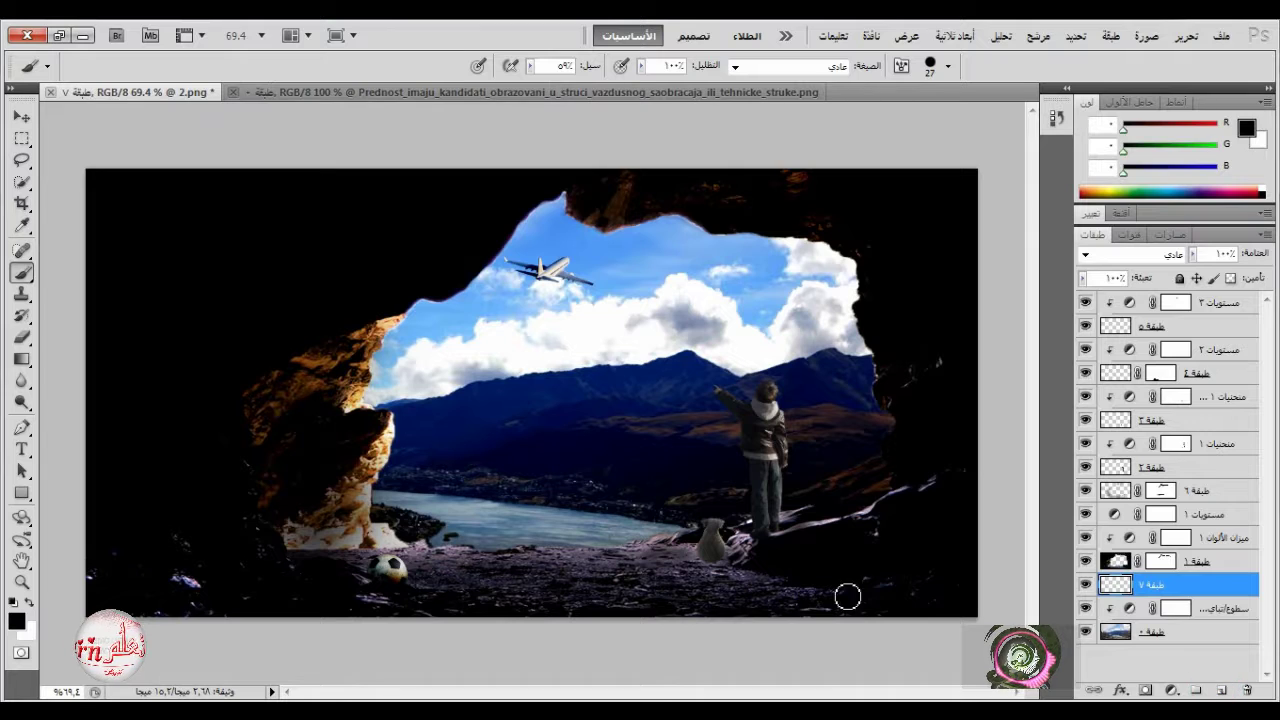
right_click(740, 540)
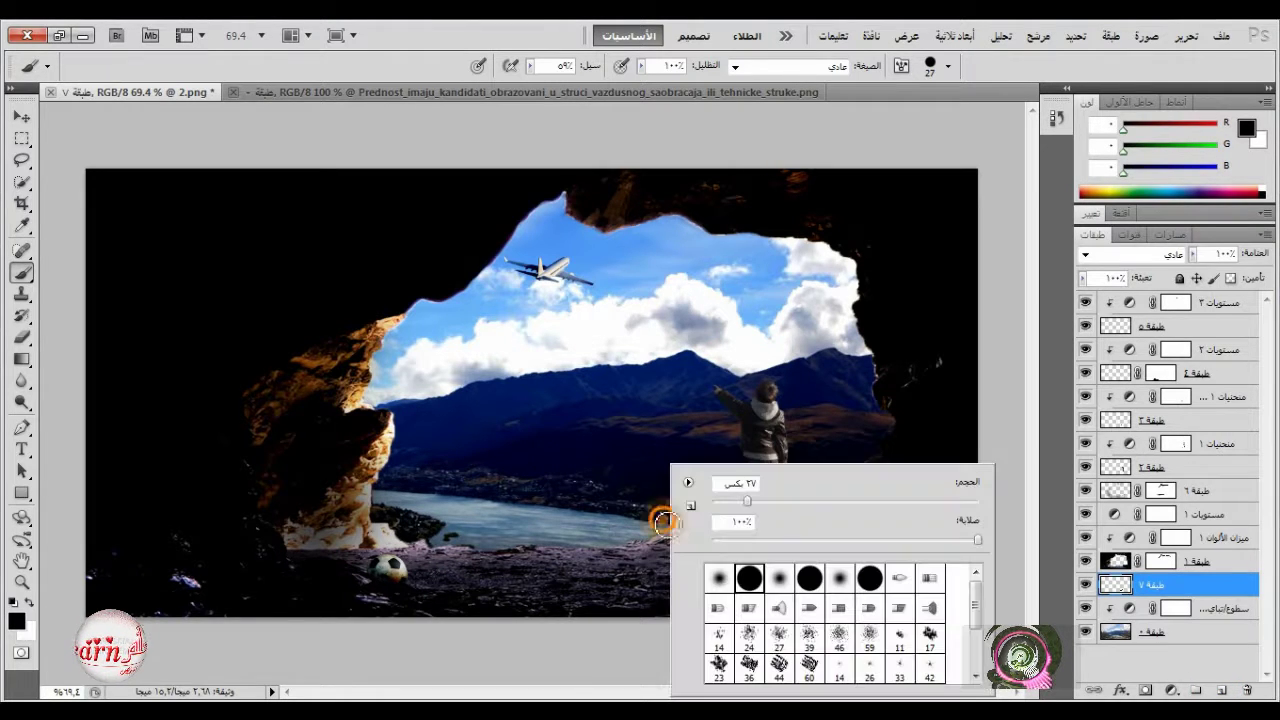
drag(530, 66, 569, 84)
Step: Move the empty layer above the first Levels adjustment and paint black shadows on the ground around the koala and the boy's feet
scroll(720, 600, up, 3)
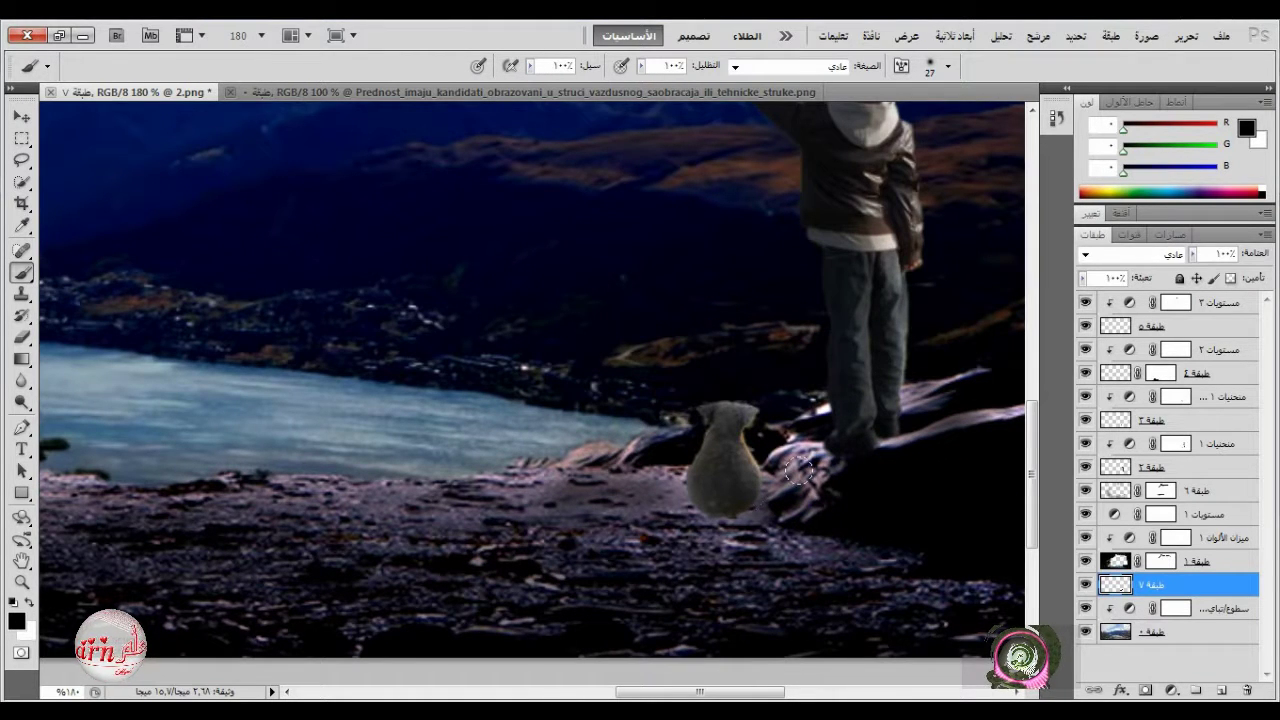
drag(1148, 588, 1148, 514)
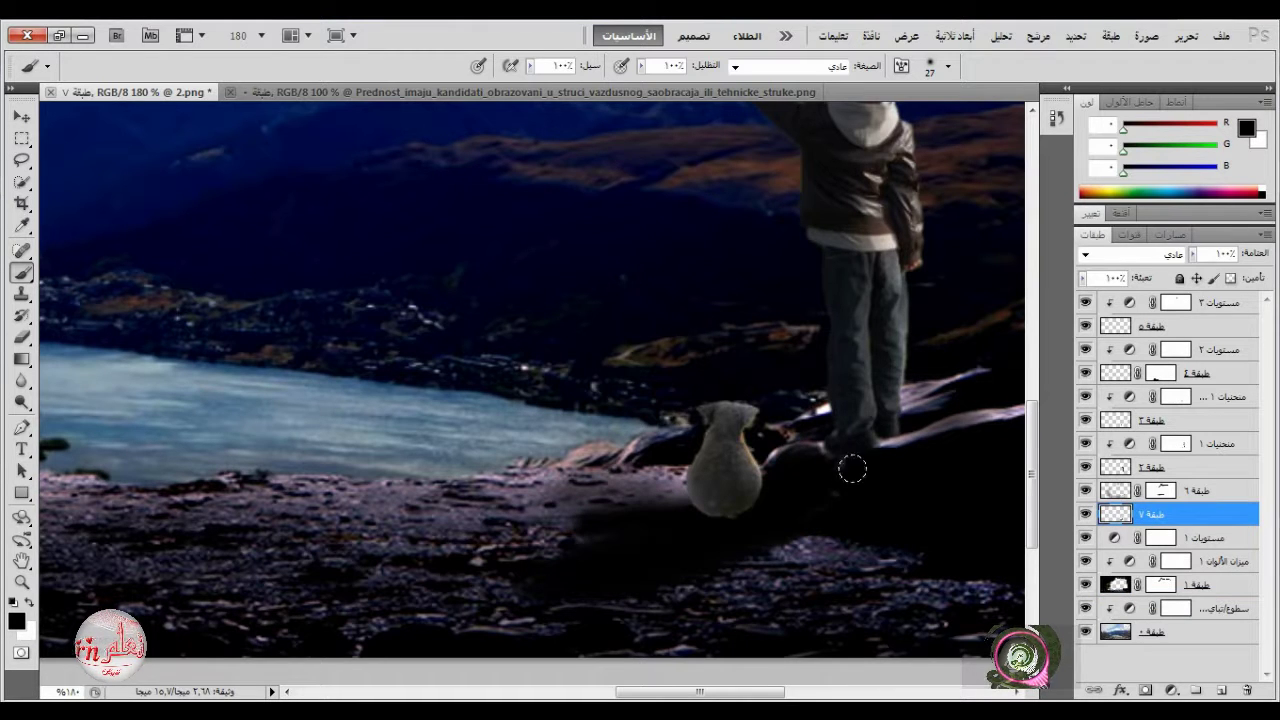
drag(580, 531, 530, 568)
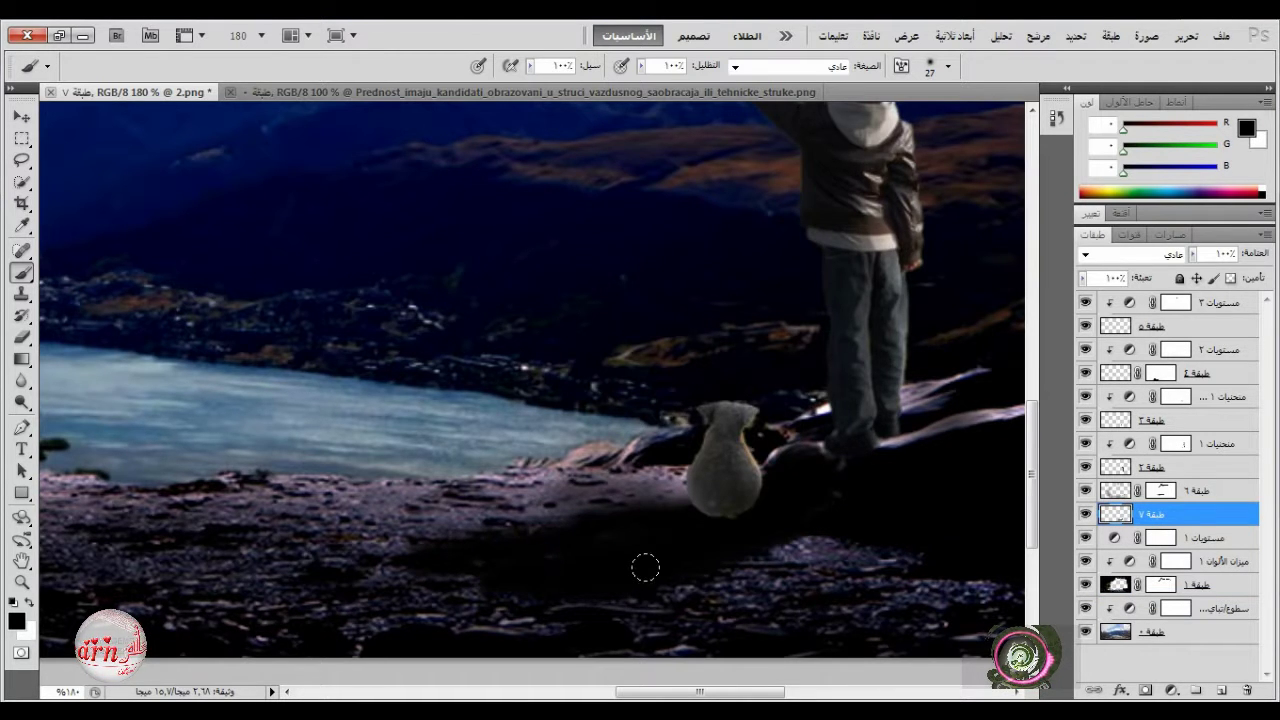
Step: Lower the painted ground-shadow layer's opacity to 65% and check the shadows against the whole composite
key(ctrl+0)
click(1193, 254)
drag(1200, 278, 1170, 278)
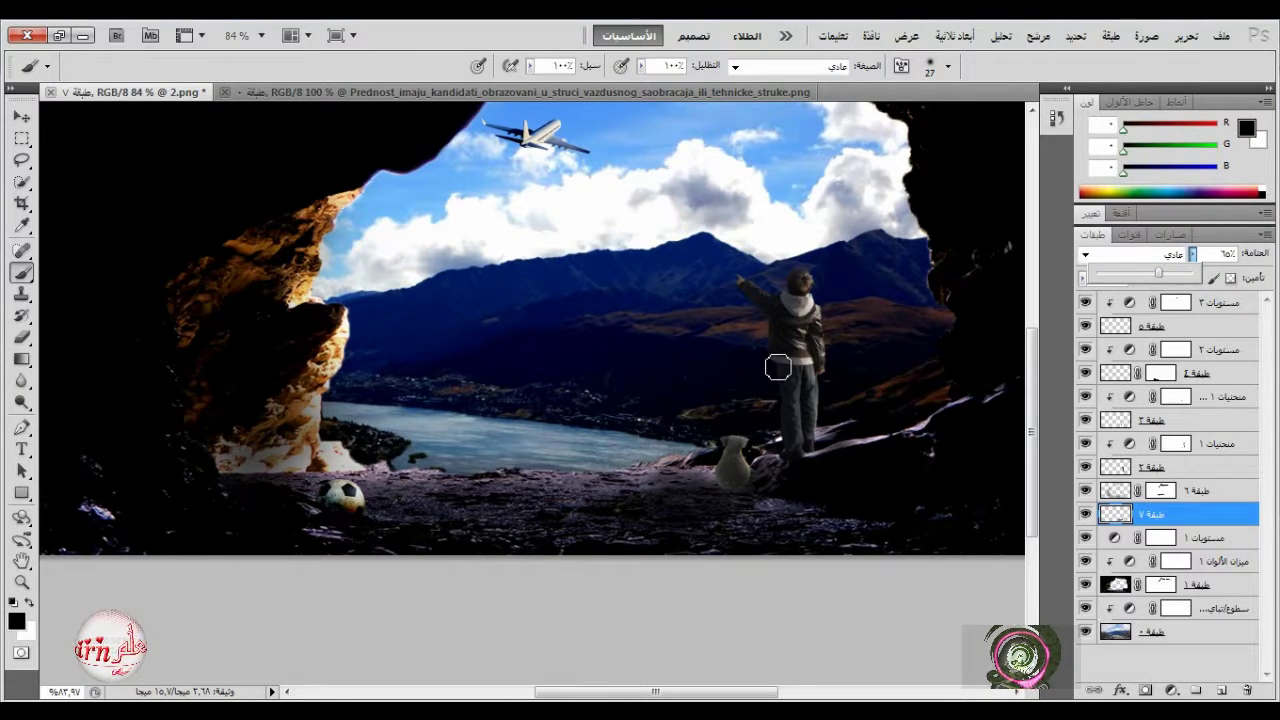
scroll(778, 368, down, 5)
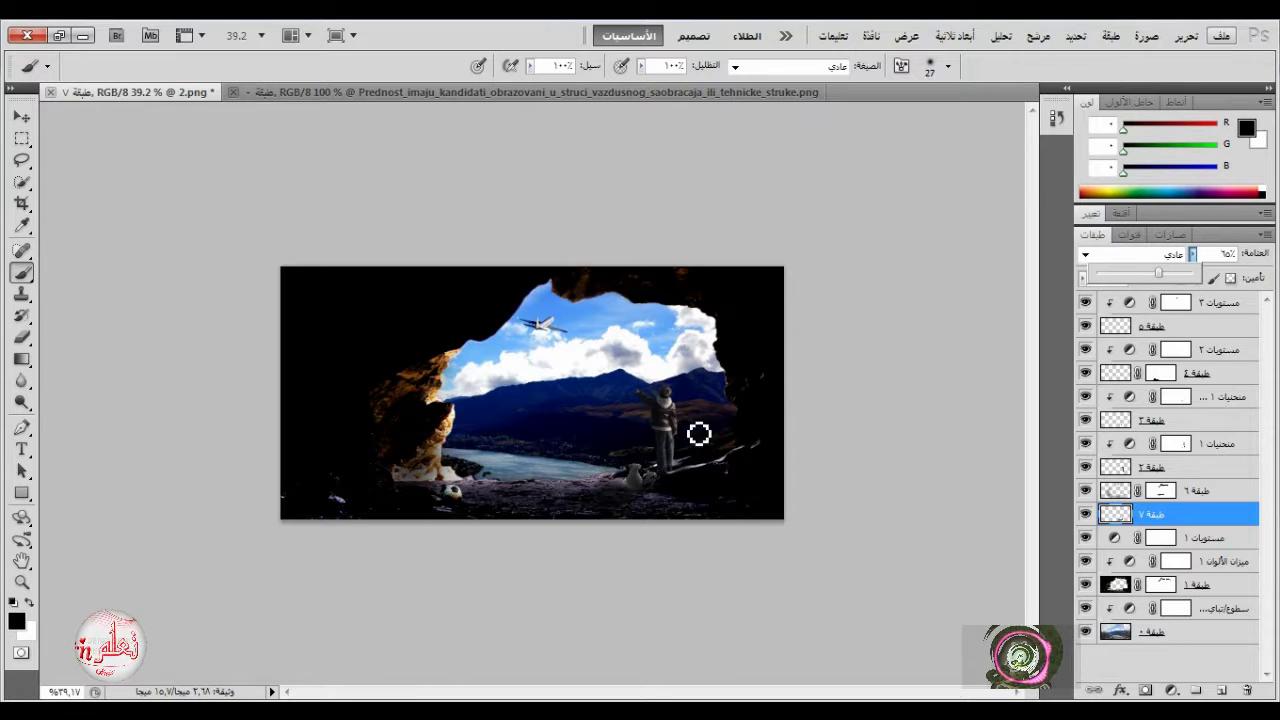
scroll(765, 413, up, 3)
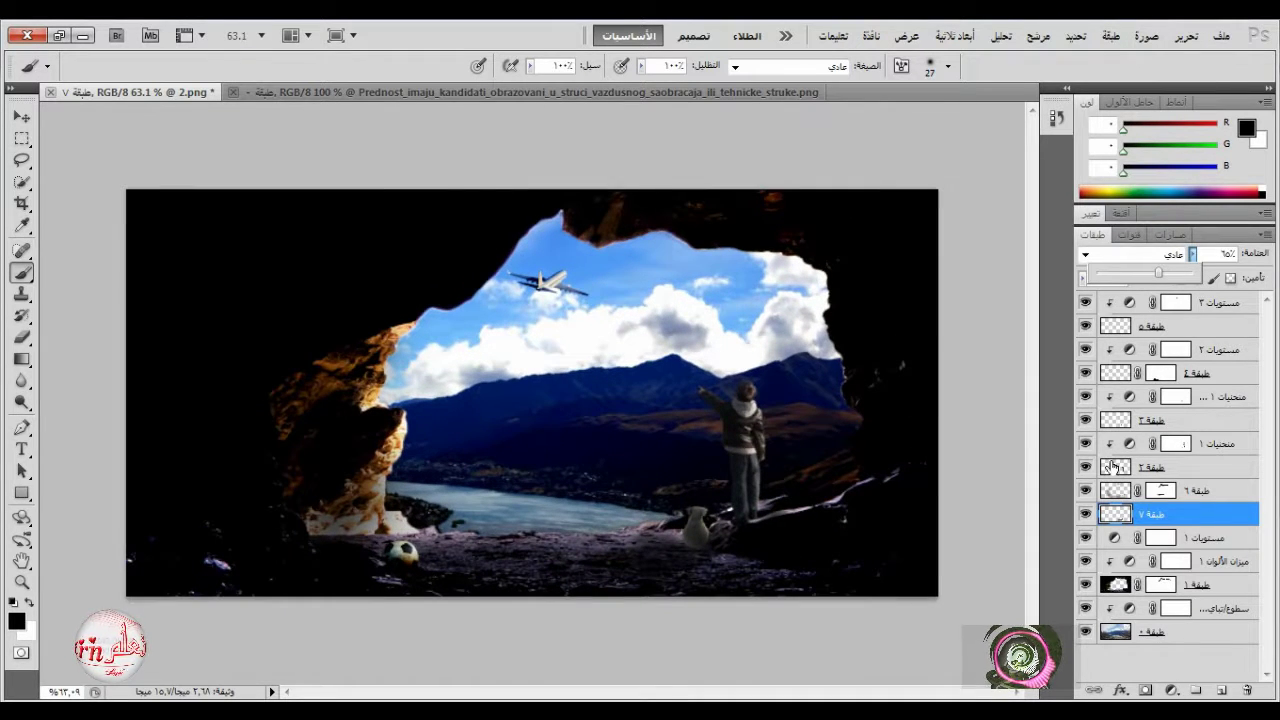
Step: Select the clouds on the mountain lake background layer with the Quick Selection tool
click(1176, 633)
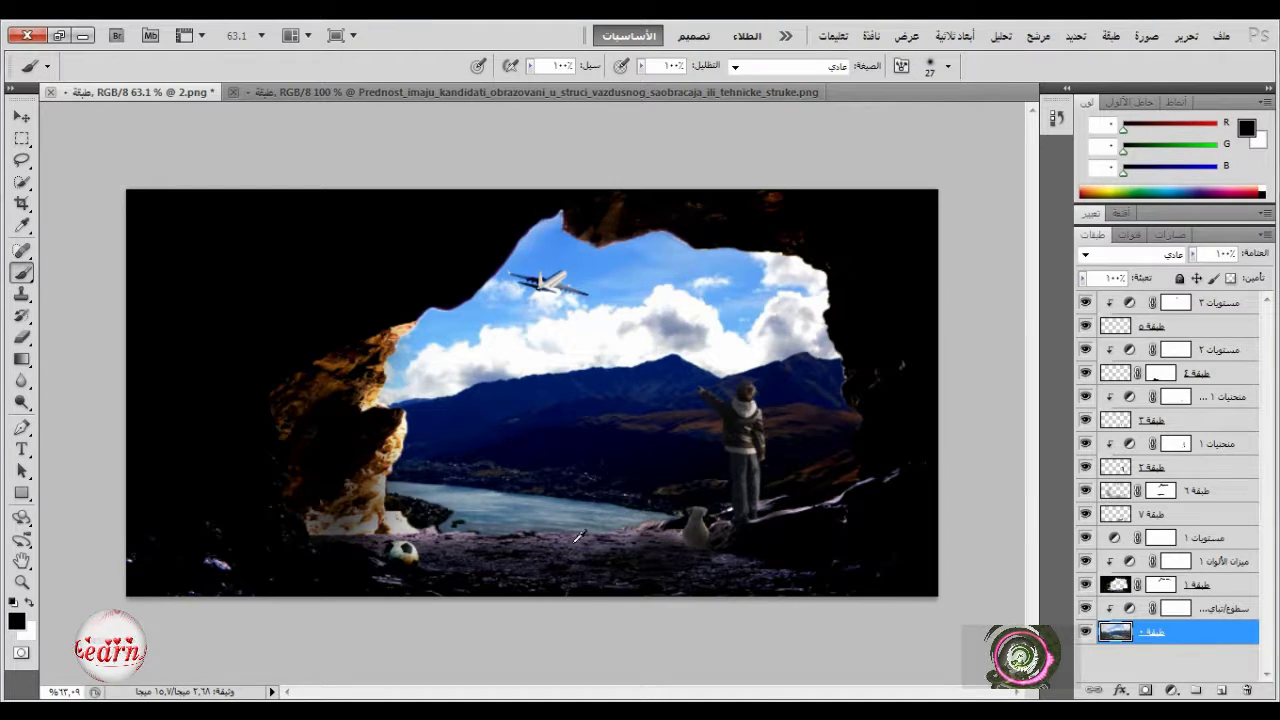
scroll(694, 314, up, 4)
scroll(705, 316, down, 2)
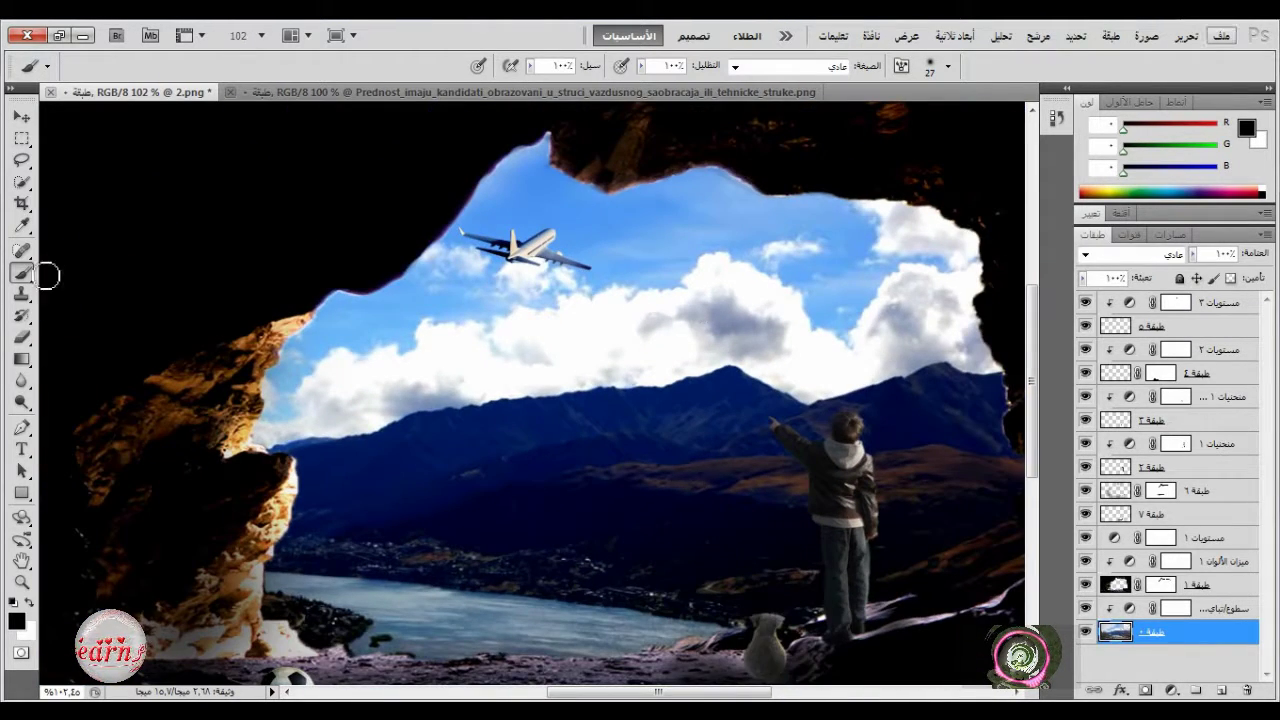
click(21, 182)
mouse_move(377, 377)
mouse_down()
mouse_move(924, 325)
mouse_move(960, 281)
mouse_move(958, 232)
mouse_move(915, 211)
mouse_move(695, 324)
mouse_move(318, 402)
mouse_move(290, 436)
mouse_move(525, 290)
mouse_move(490, 307)
mouse_move(455, 265)
mouse_up()
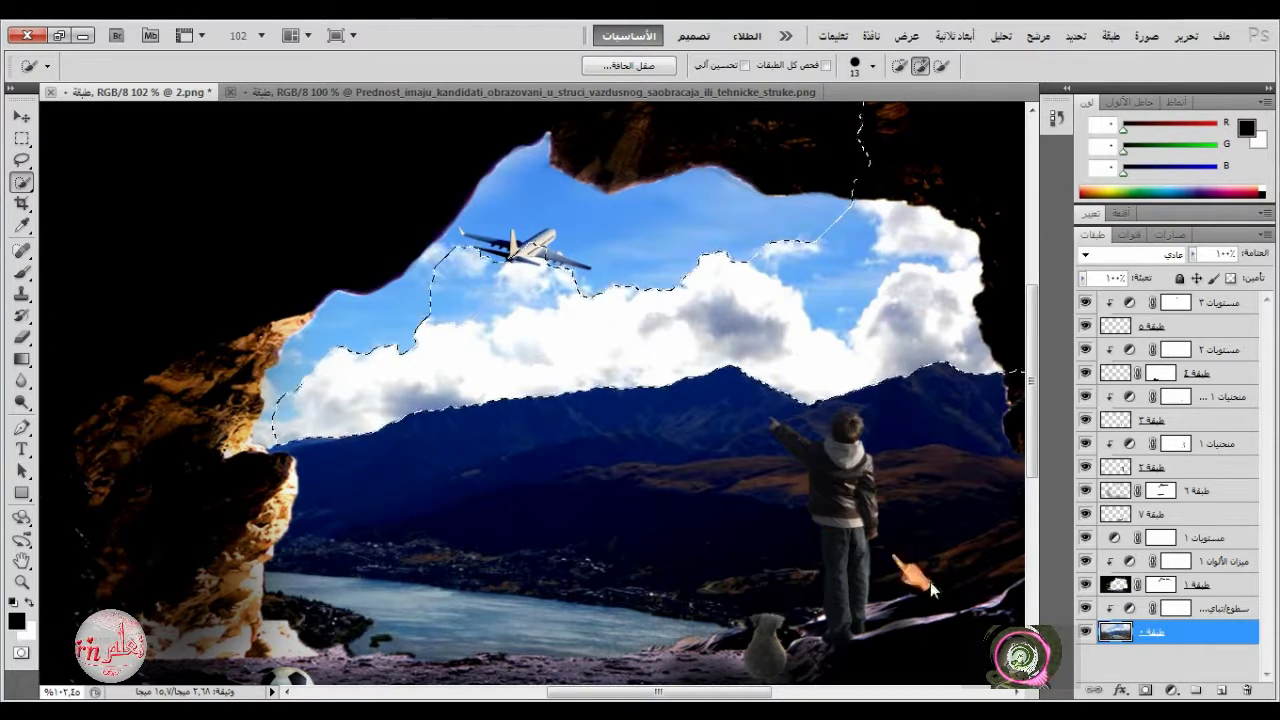
Step: Add a Color Balance adjustment to the selected clouds, with blue at +65 in the shadows and extra red in the highlights
click(1172, 690)
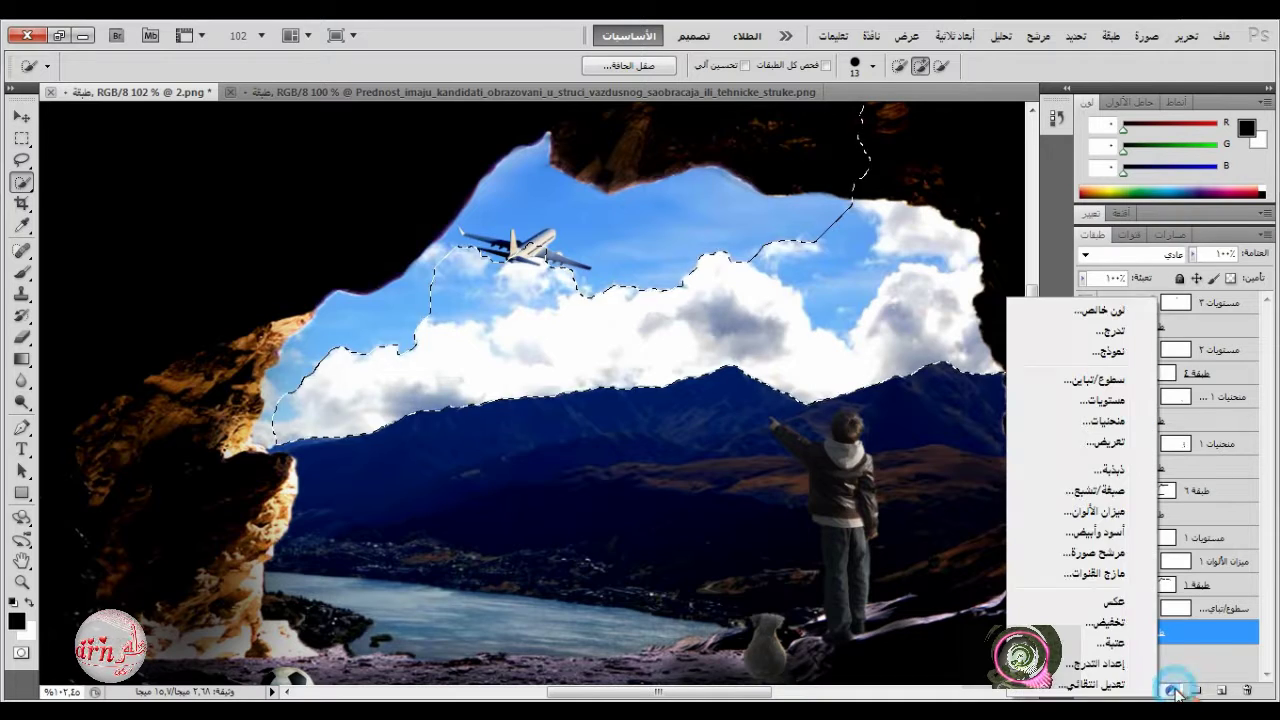
click(1120, 512)
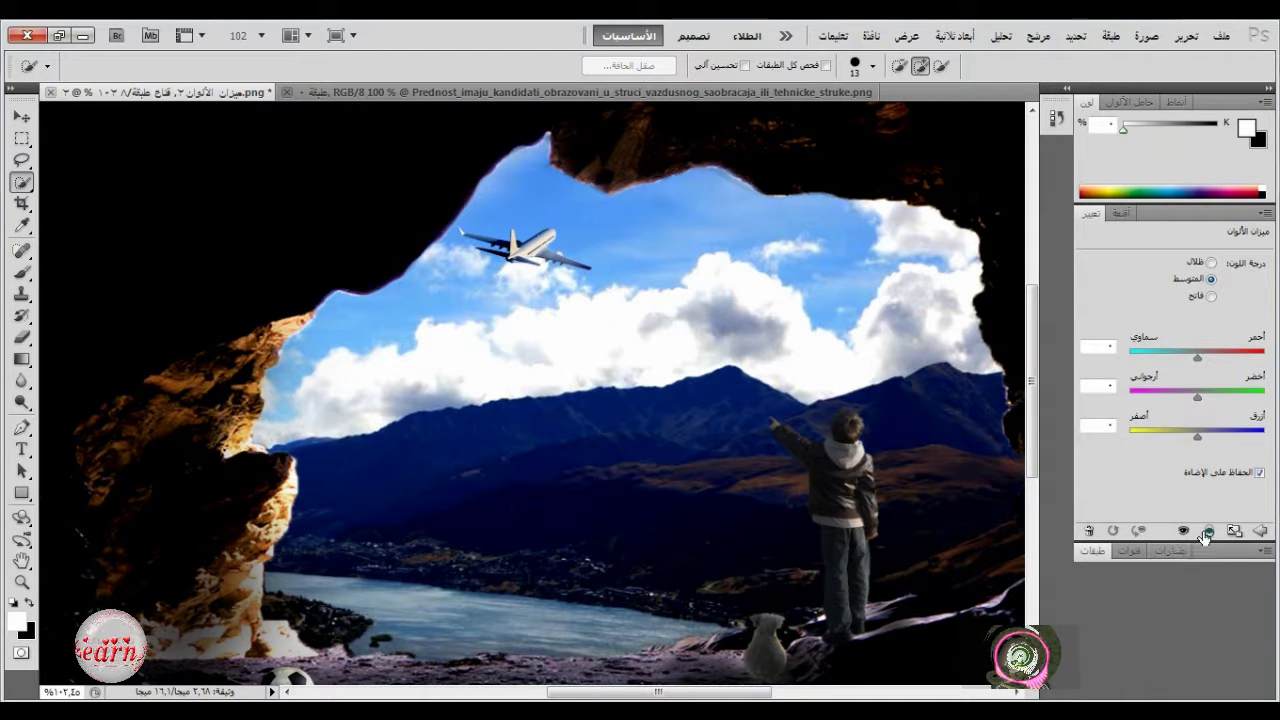
click(1211, 296)
drag(1197, 355, 1234, 366)
click(1211, 262)
drag(1228, 434, 1234, 433)
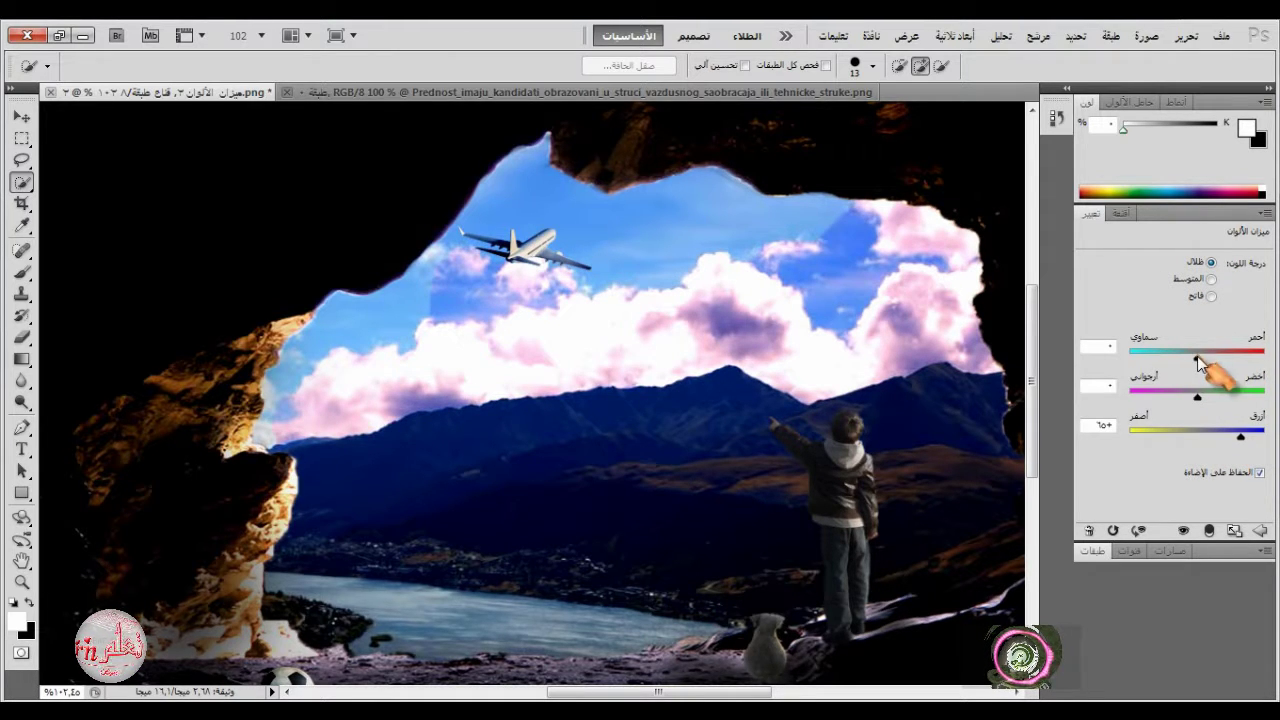
mouse_move(1192, 359)
mouse_down()
mouse_move(1236, 356)
mouse_move(1212, 364)
mouse_up()
click(1211, 296)
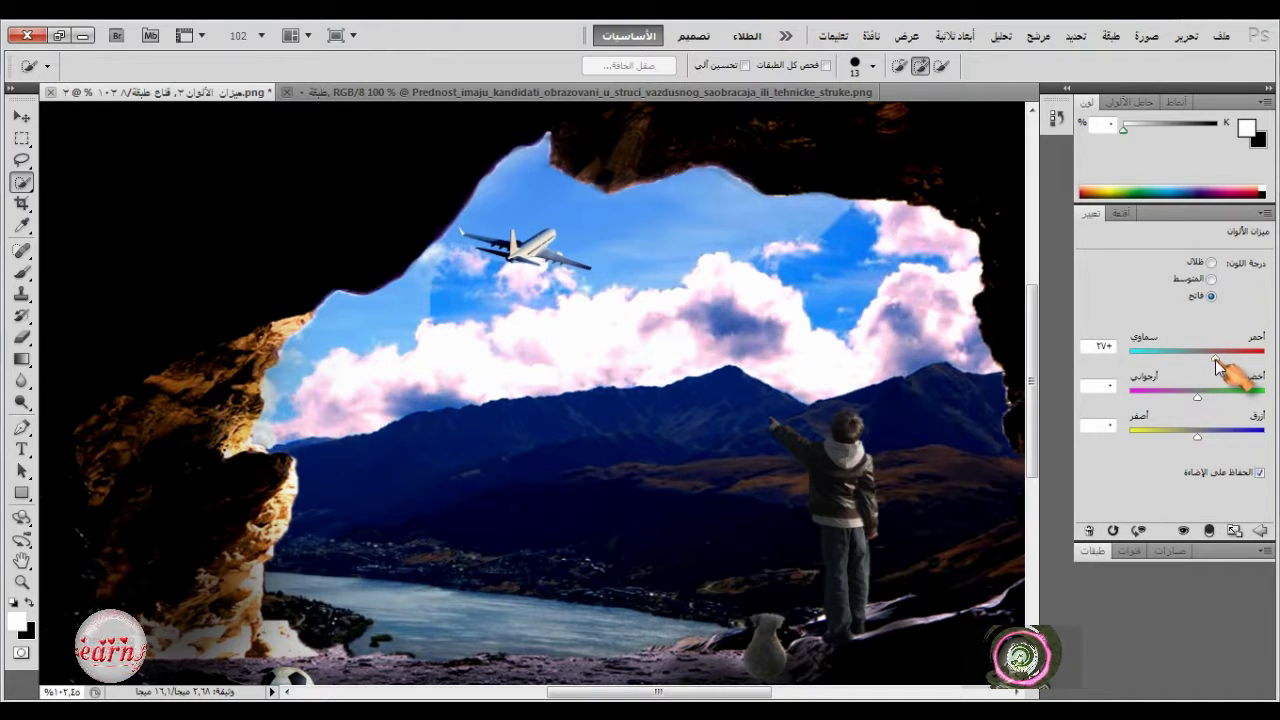
Step: Add a Hue/Saturation adjustment for the clouds with saturation +8 and lightness -7, and compare the image with and without it
click(1093, 550)
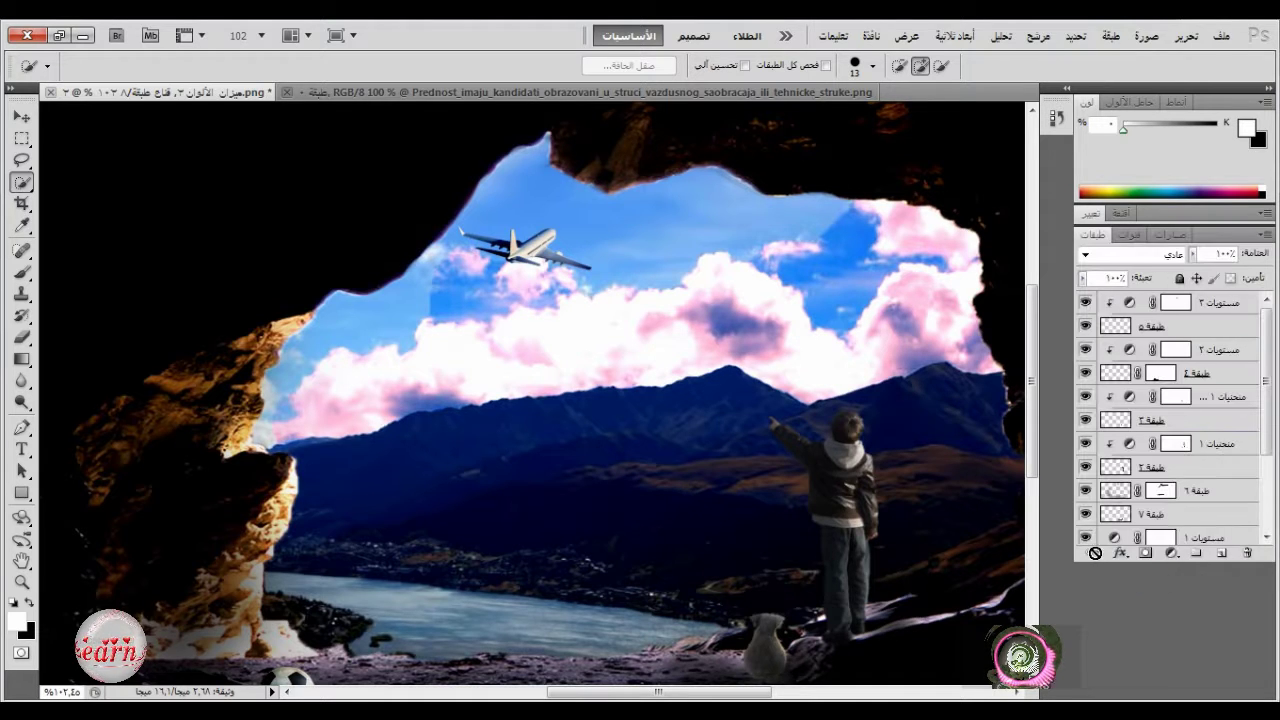
click(1172, 555)
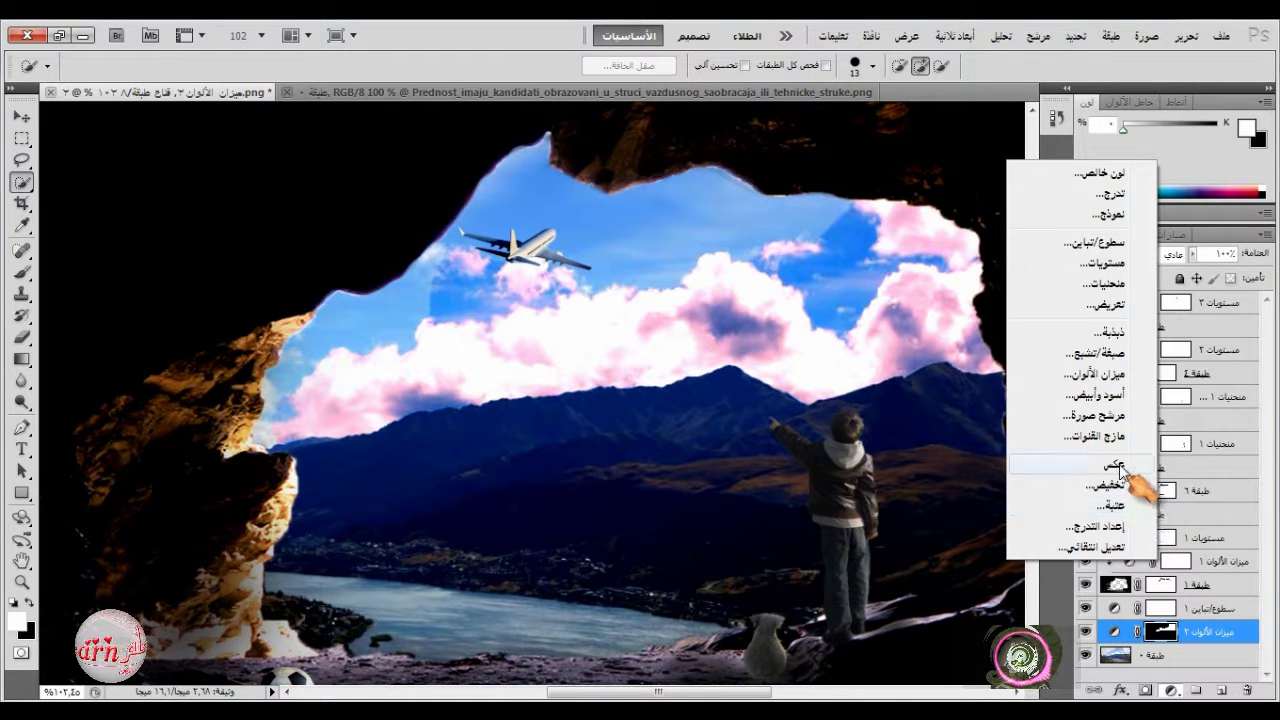
click(1100, 353)
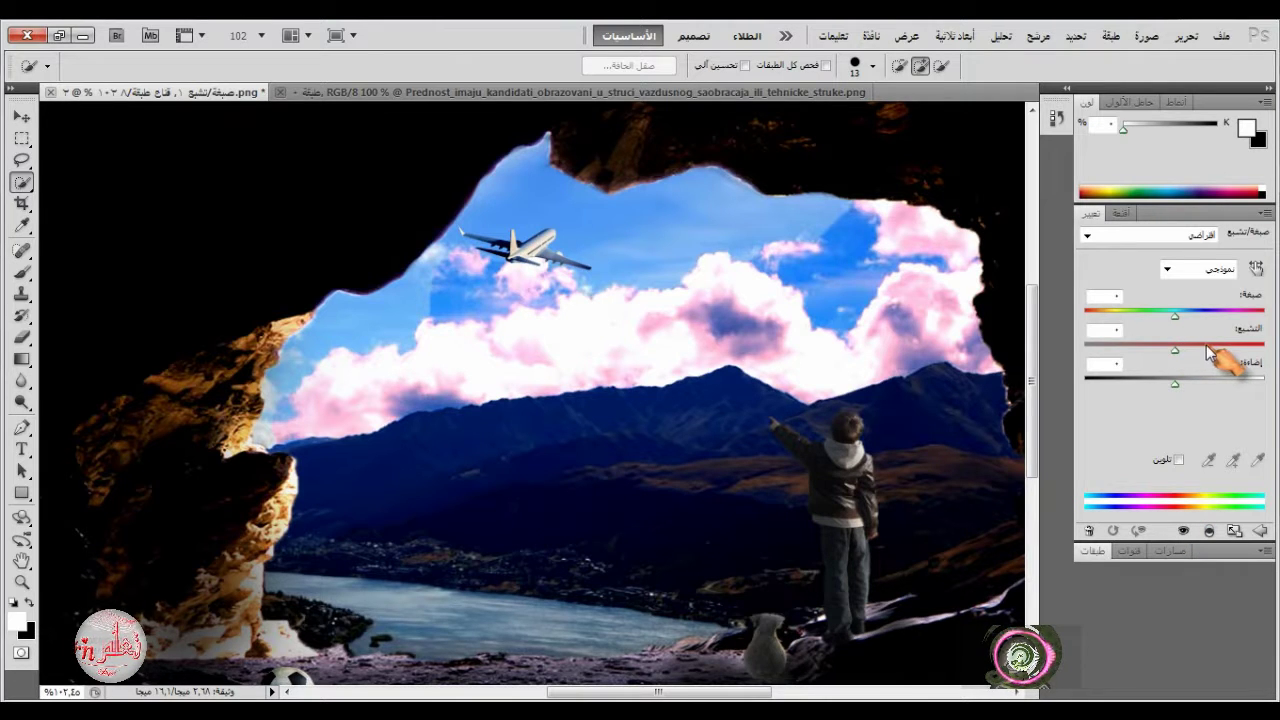
drag(1174, 350, 1168, 386)
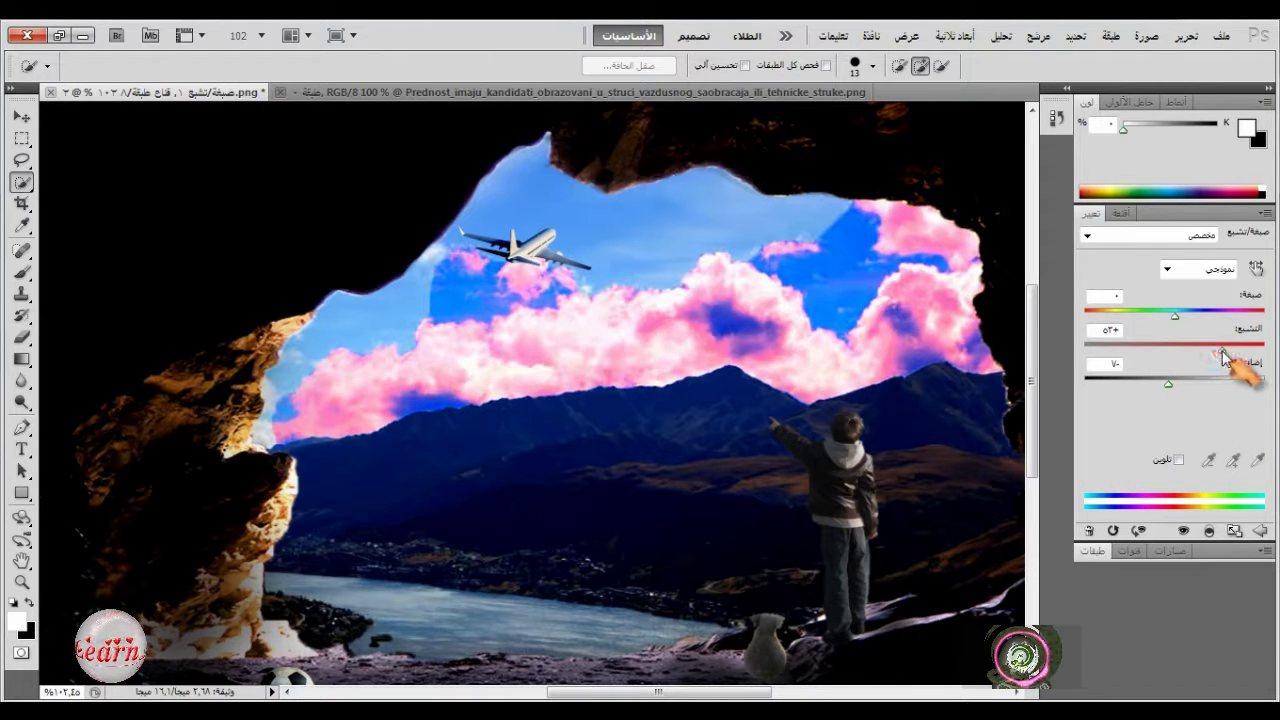
drag(1222, 355, 1207, 355)
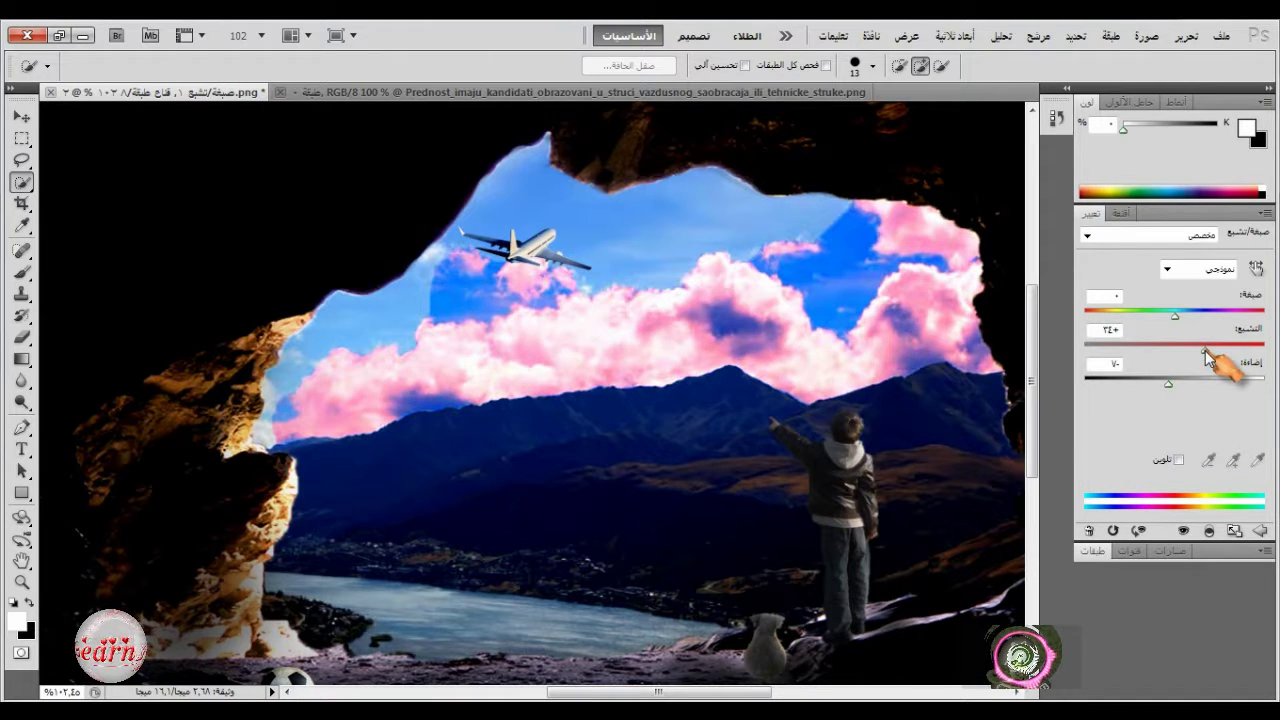
click(1181, 531)
click(1181, 531)
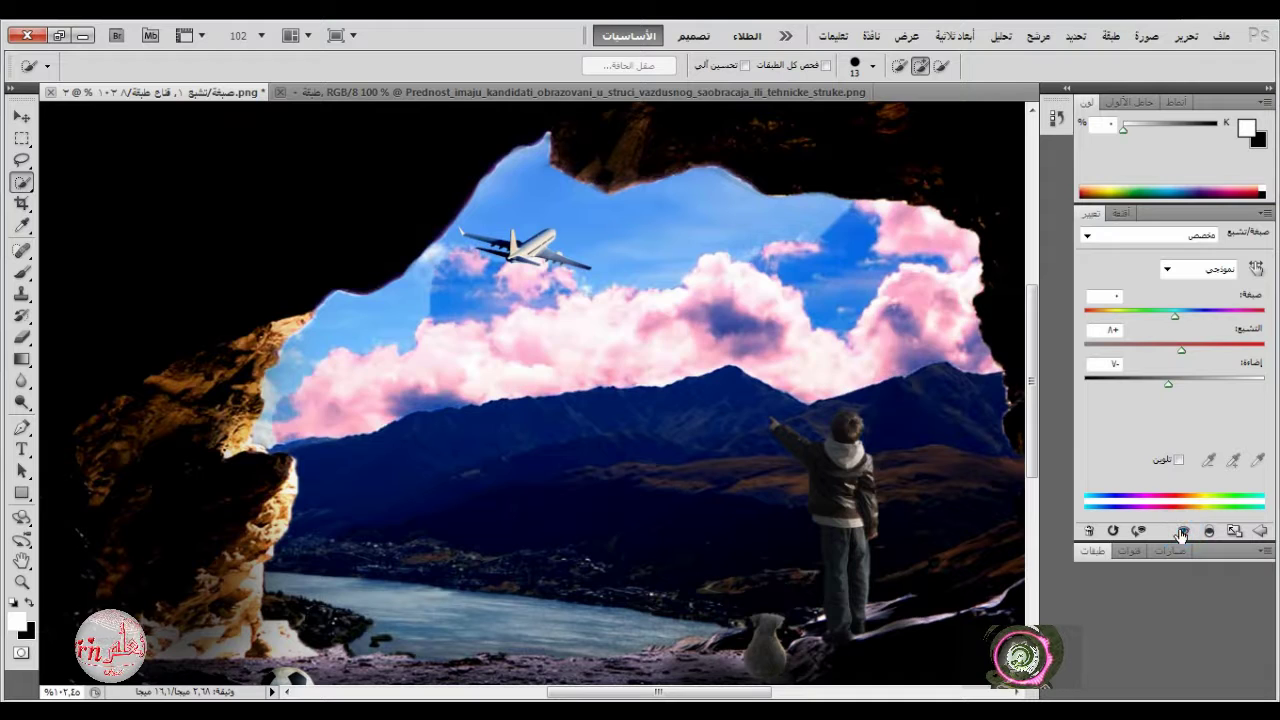
Step: Review the whole composite and compare it with the mountain lake background layer hidden and shown
click(1093, 550)
scroll(867, 479, down, 5)
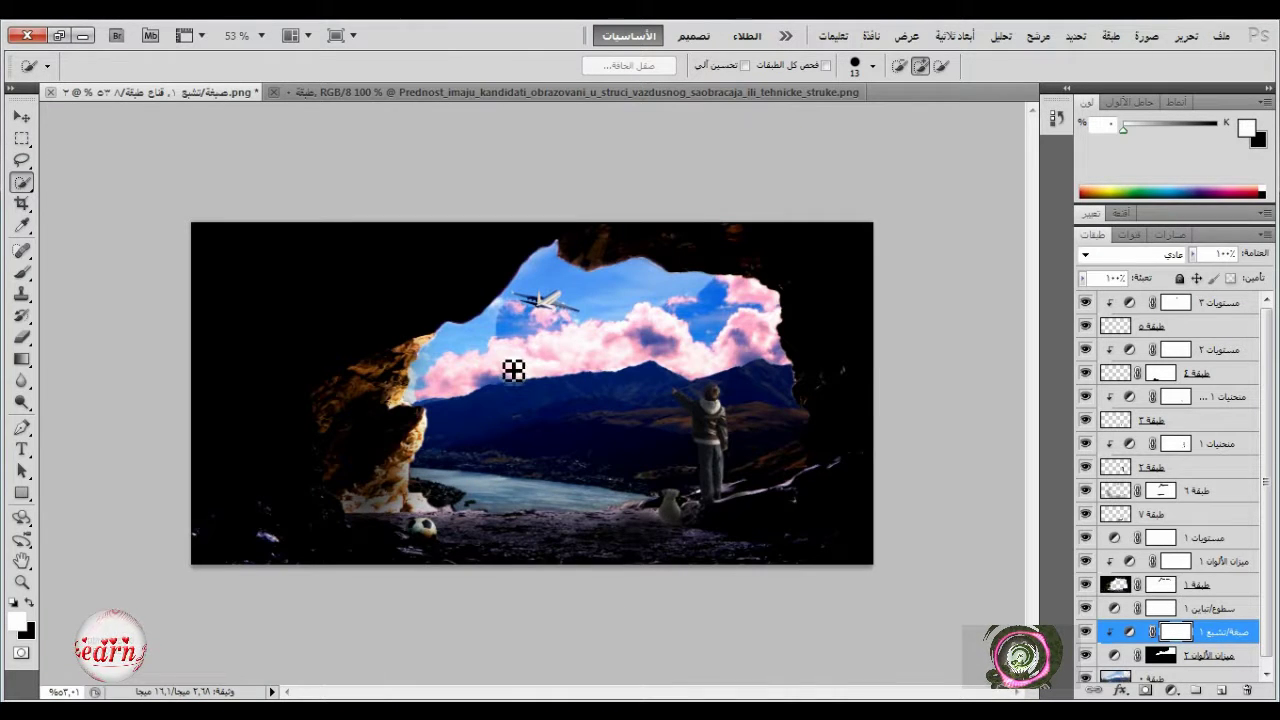
scroll(646, 431, up, 2)
scroll(650, 428, down, 1)
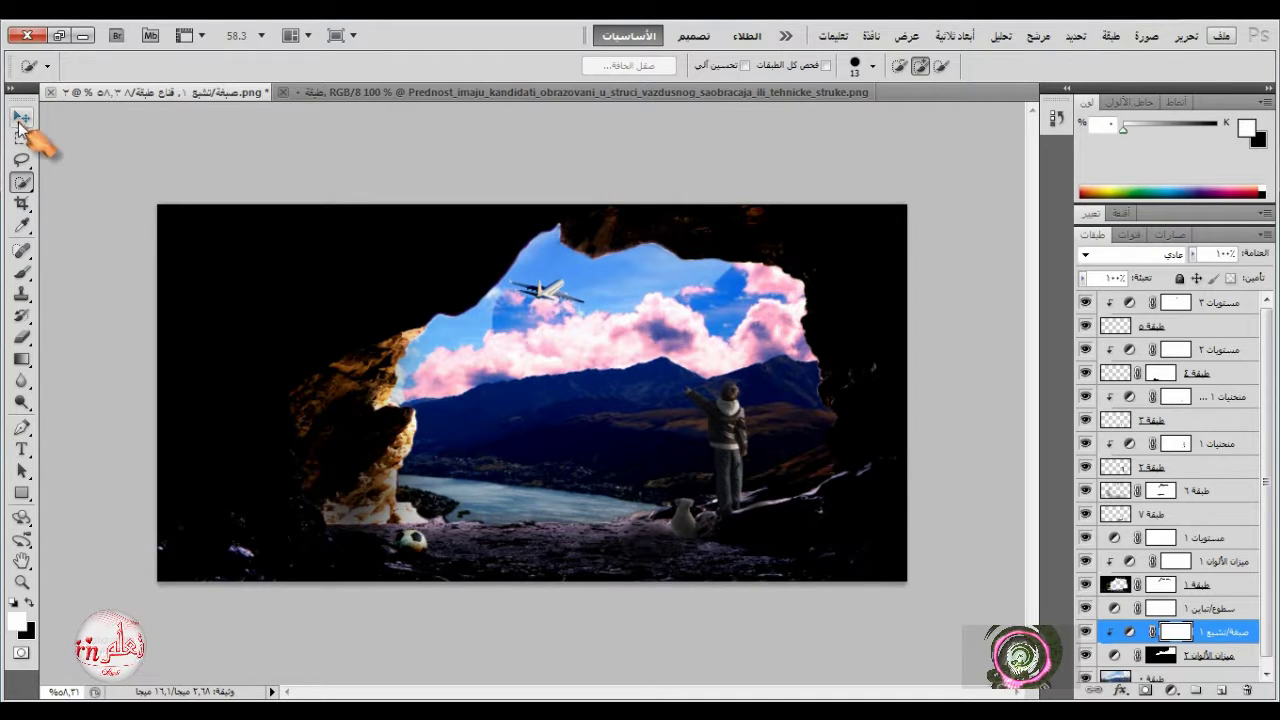
click(22, 118)
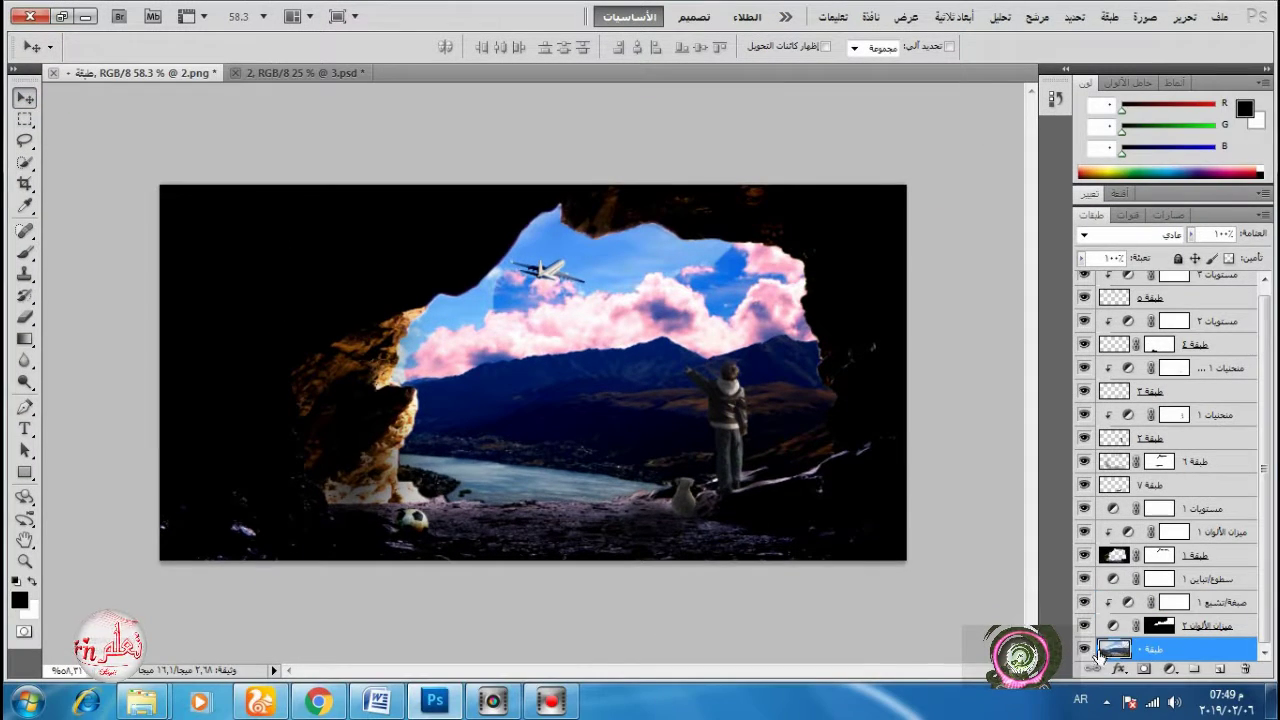
click(1085, 649)
click(1085, 649)
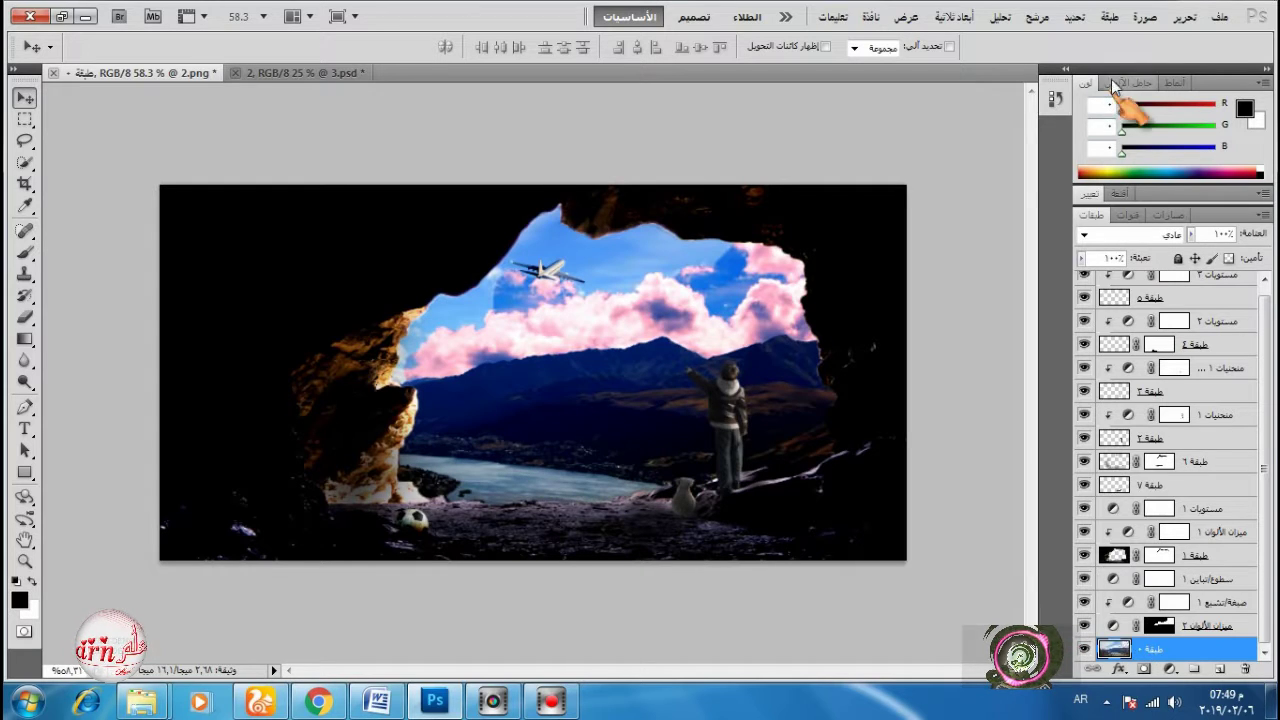
Step: Scale the mountain lake background layer down to about 87% width and 88% height so more of the landscape fits the cave opening
click(1185, 17)
click(958, 360)
drag(532, 560, 536, 518)
drag(166, 350, 208, 368)
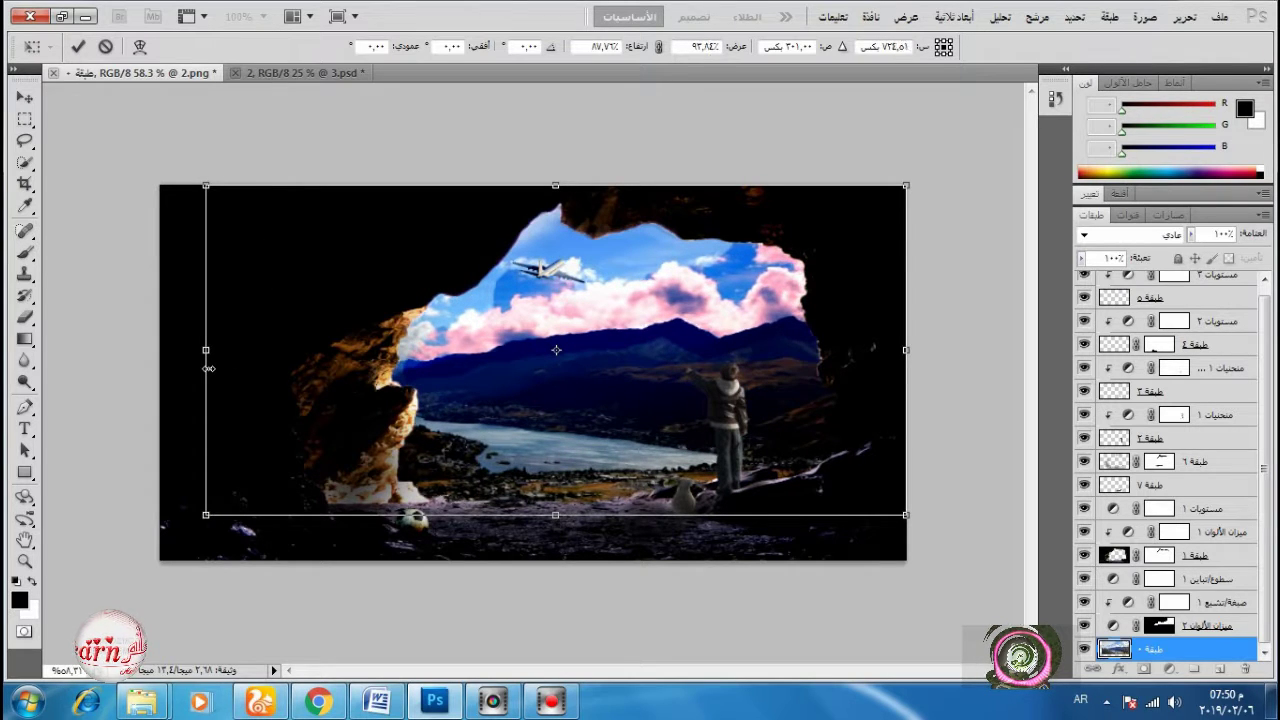
drag(908, 349, 860, 353)
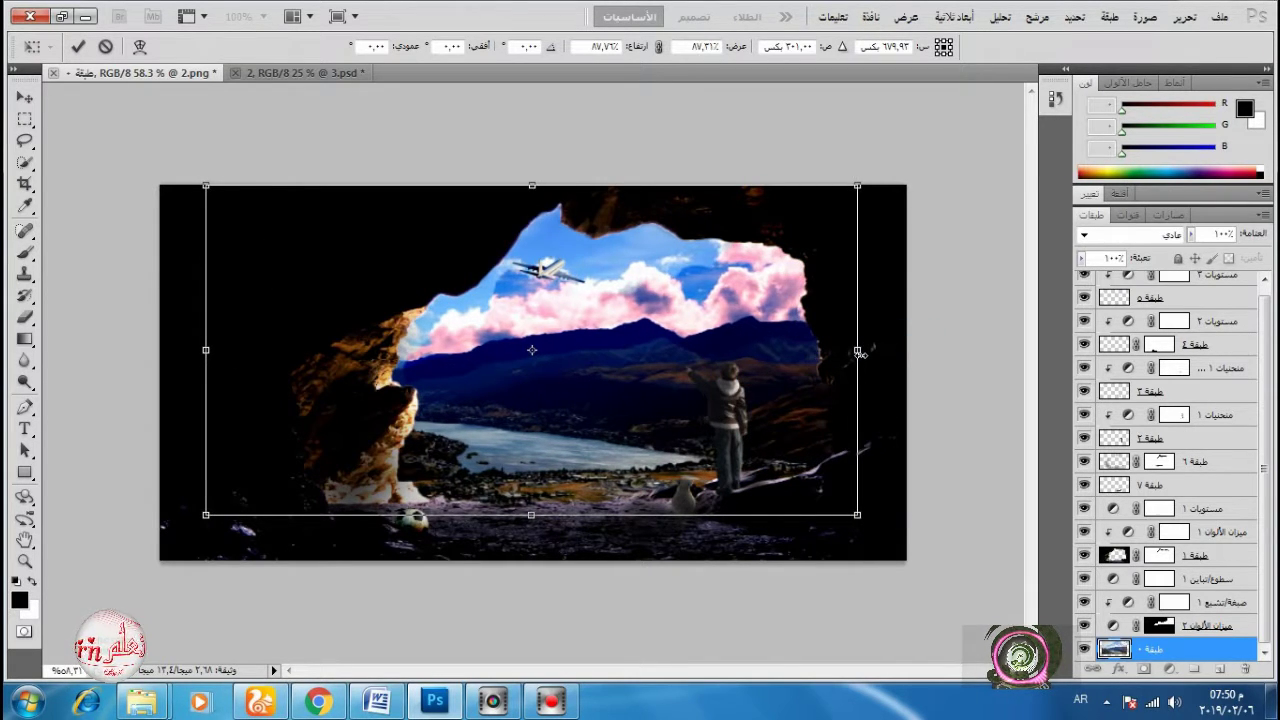
key(Return)
Step: Transform the mountain lake background layer again, narrowing it to about 92% width and keeping its height at about 100%
double_click(745, 18)
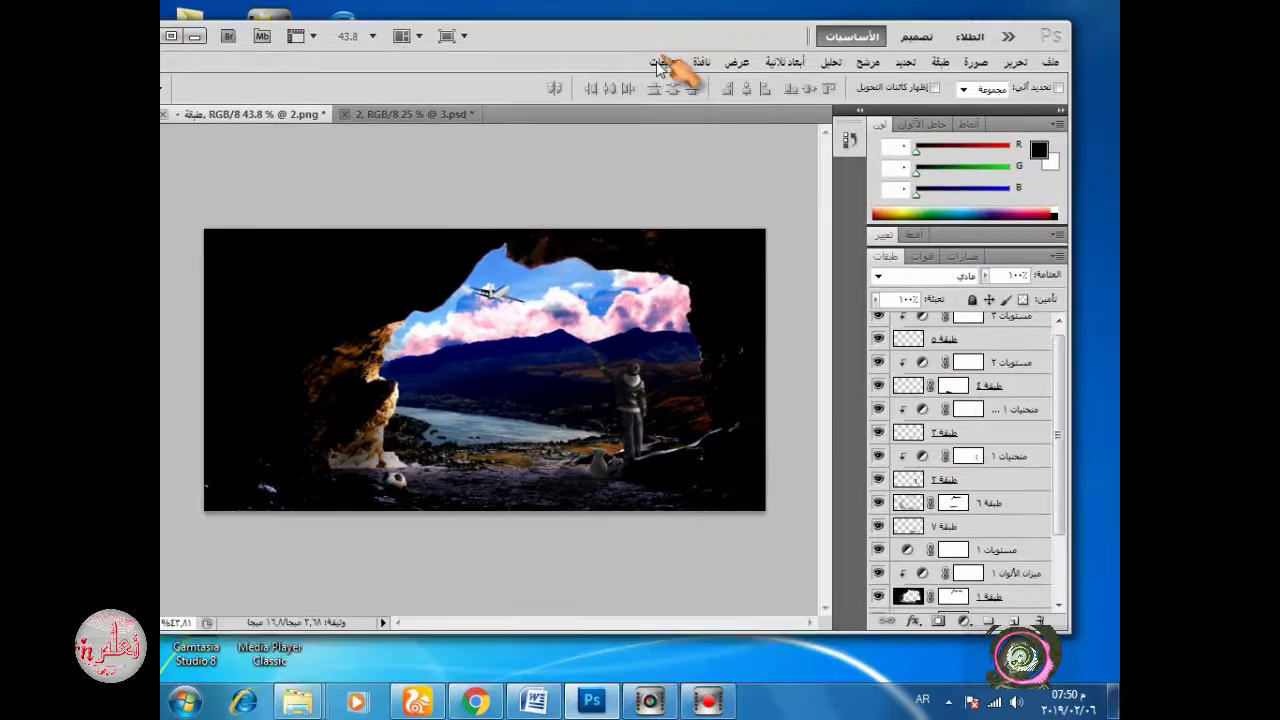
drag(750, 66, 686, 47)
click(933, 61)
click(858, 362)
drag(162, 354, 196, 352)
drag(416, 477, 416, 478)
drag(523, 32, 609, 34)
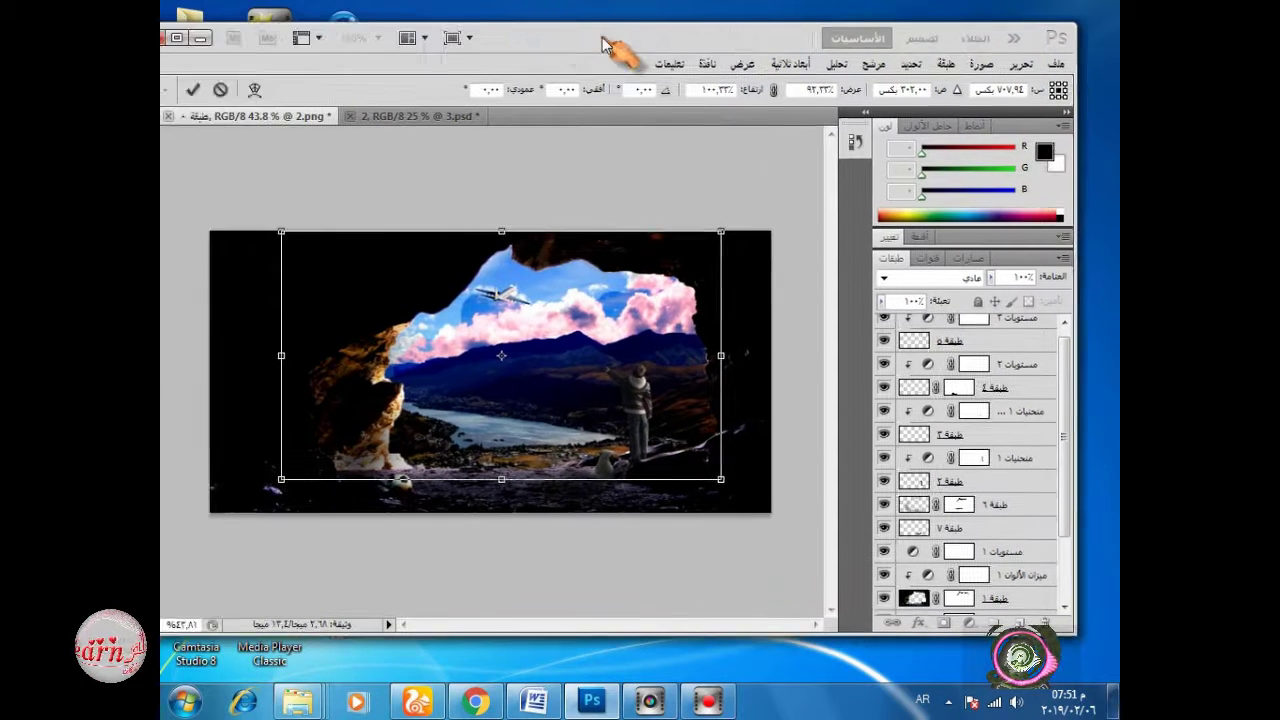
click(182, 86)
double_click(648, 38)
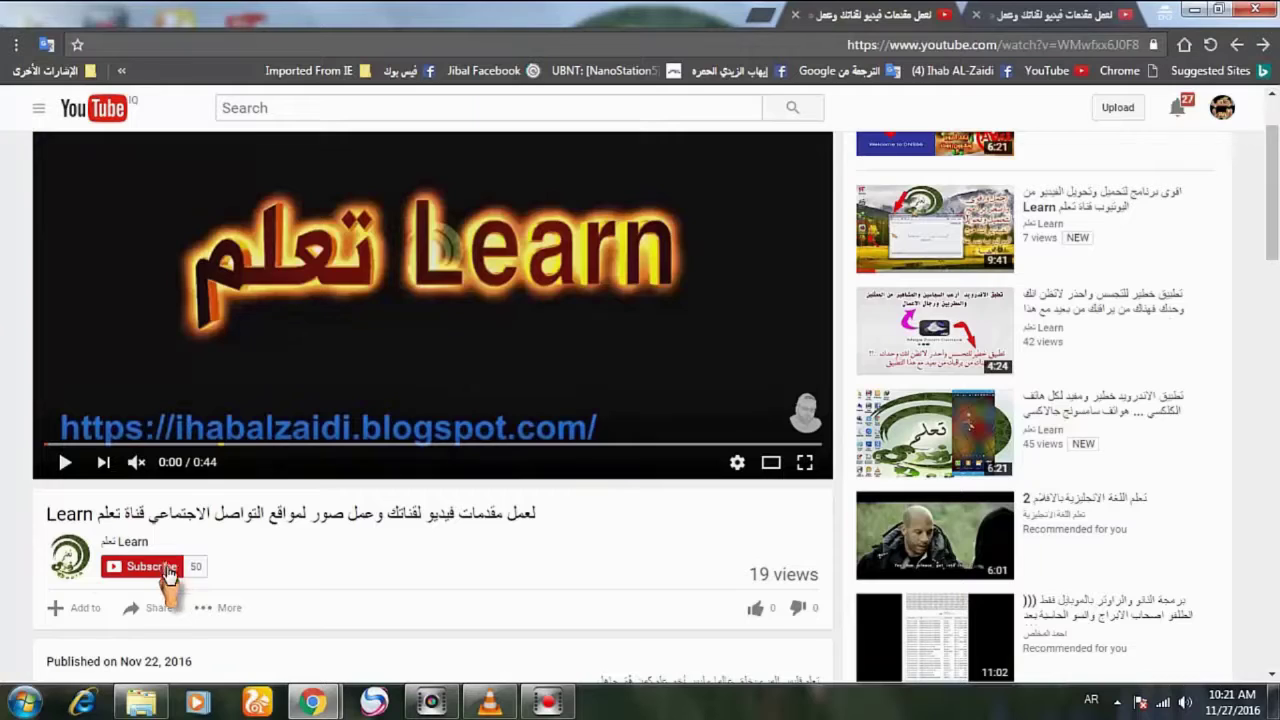
Step: On the YouTube video page in Chrome, subscribe to the تعلم Learn channel and turn on all notifications for it
click(148, 576)
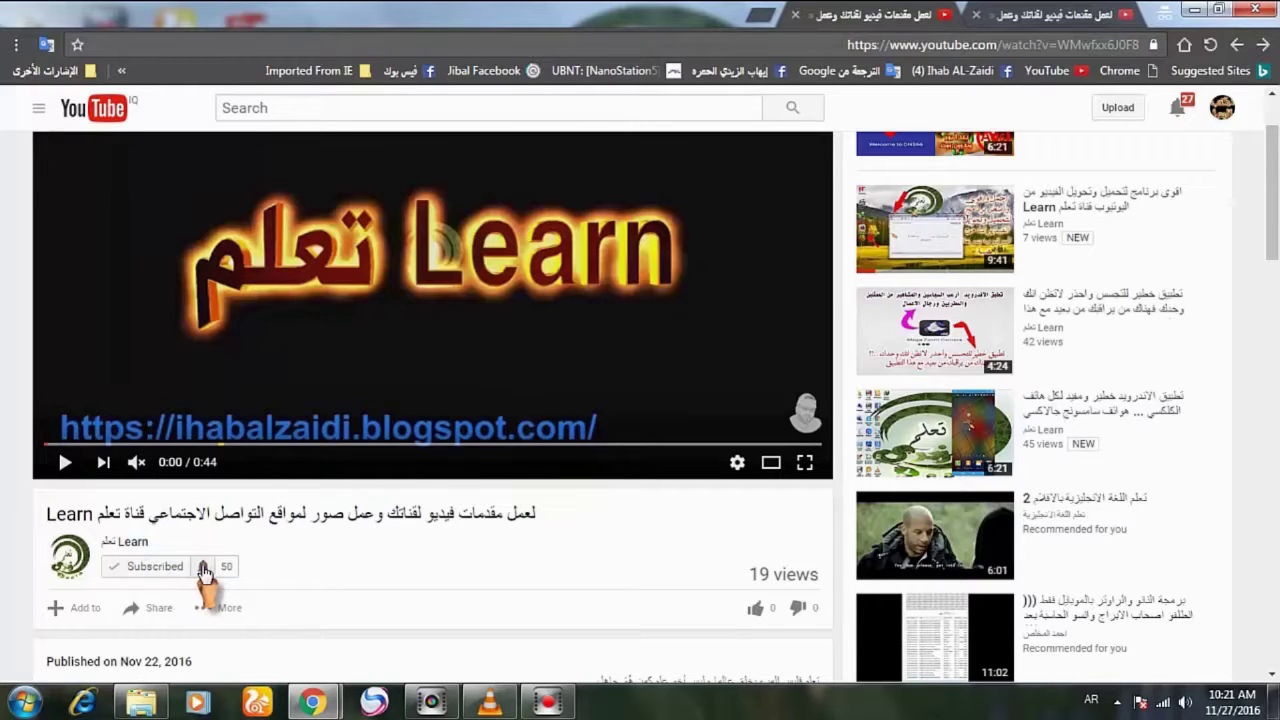
click(203, 568)
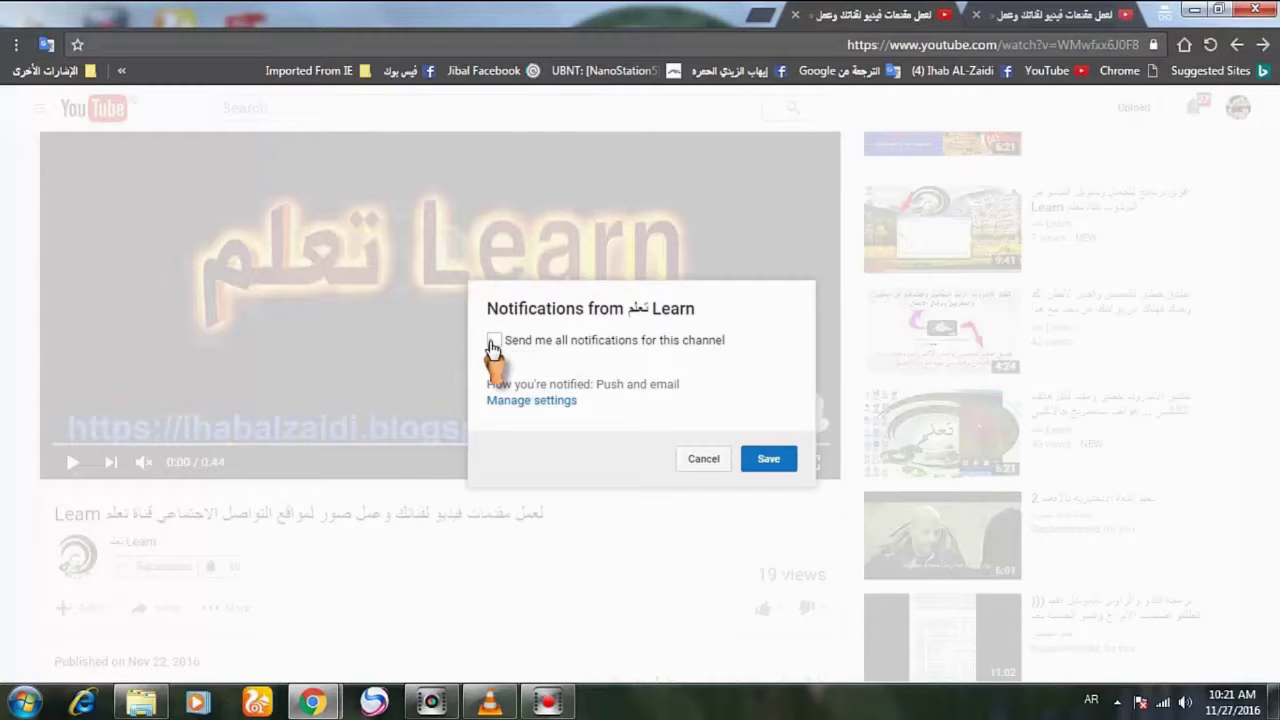
click(493, 342)
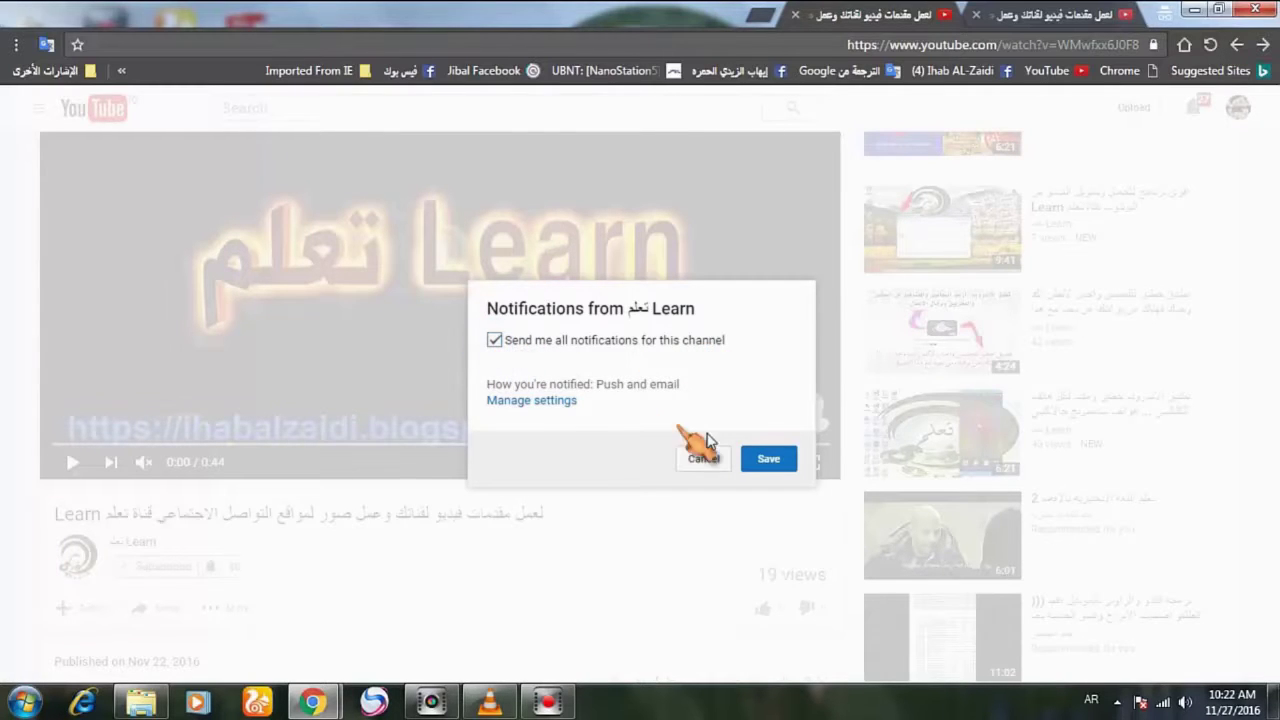
click(768, 460)
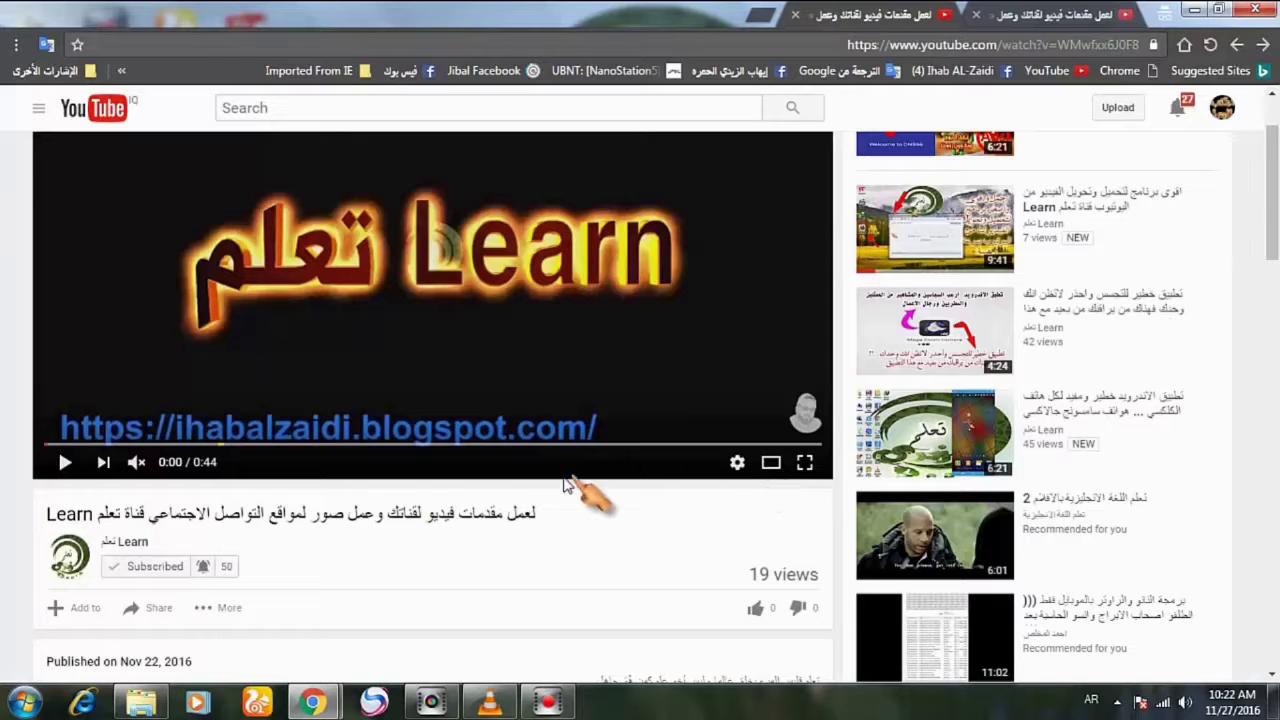
Step: Like the video and open its sharing options
scroll(565, 488, down, 1)
scroll(543, 491, down, 1)
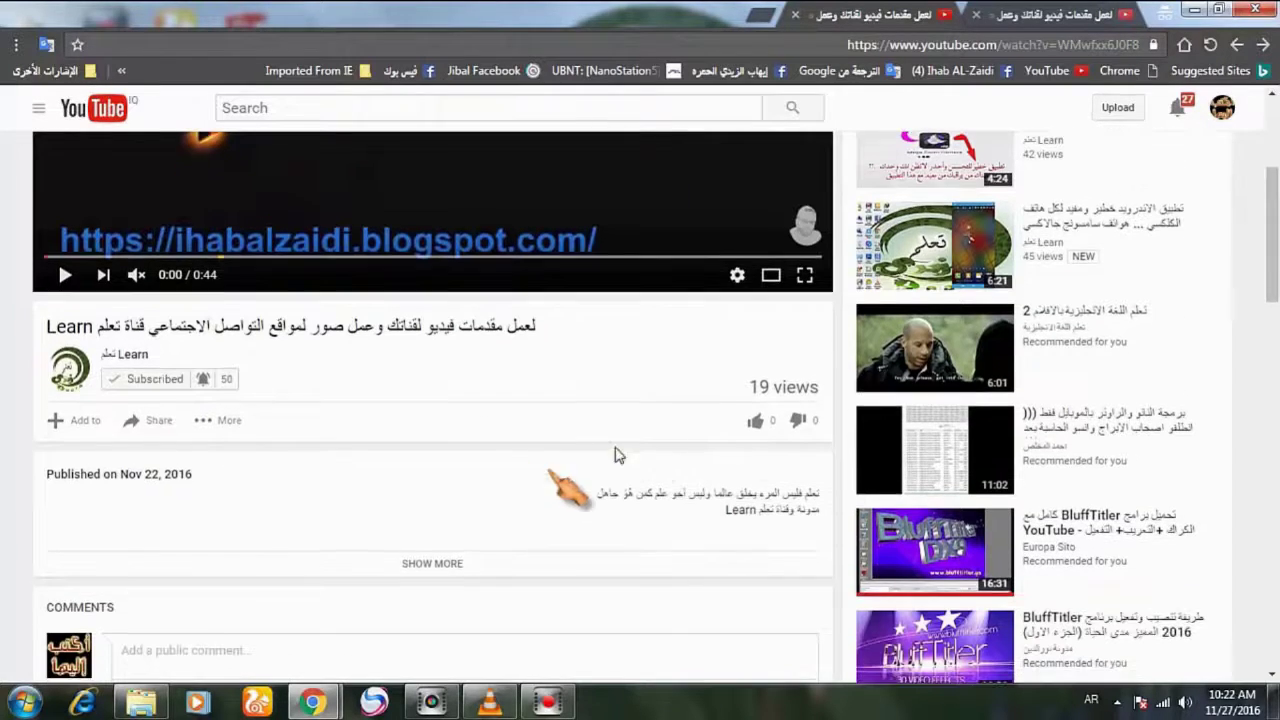
click(757, 425)
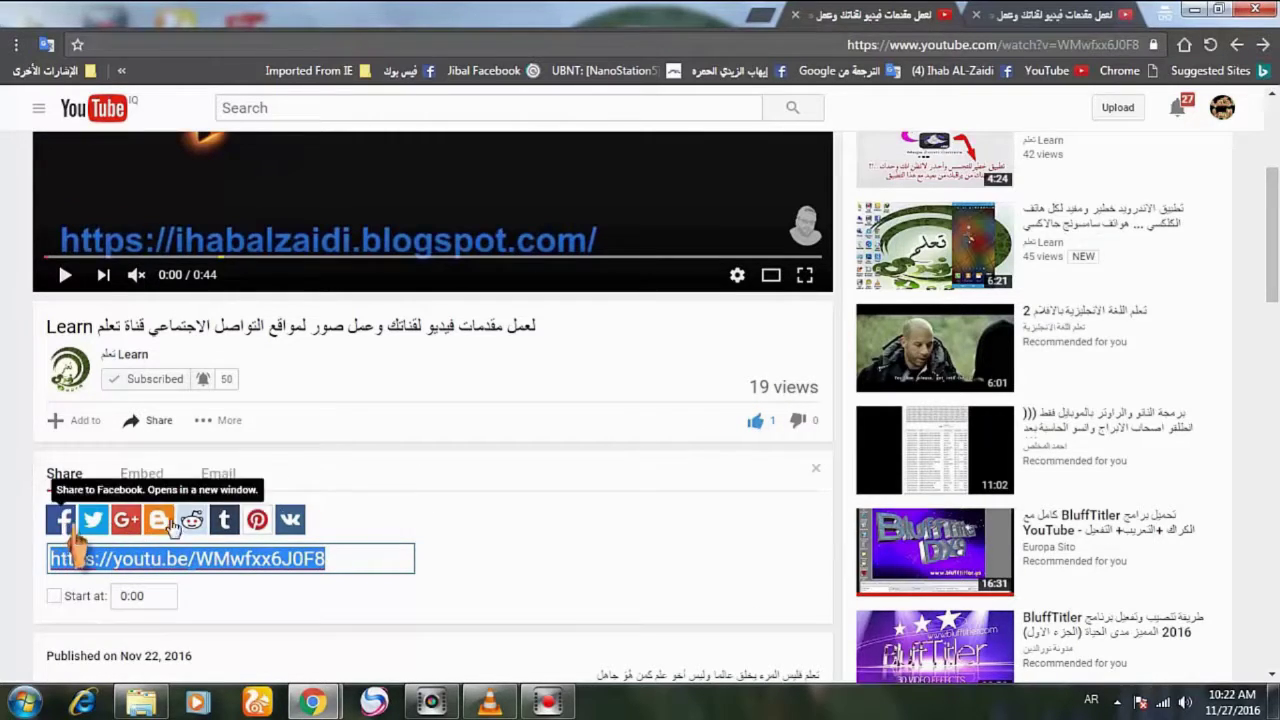
Step: Start a public comment on the video with the letter "ا"
scroll(510, 530, down, 1)
scroll(508, 530, down, 1)
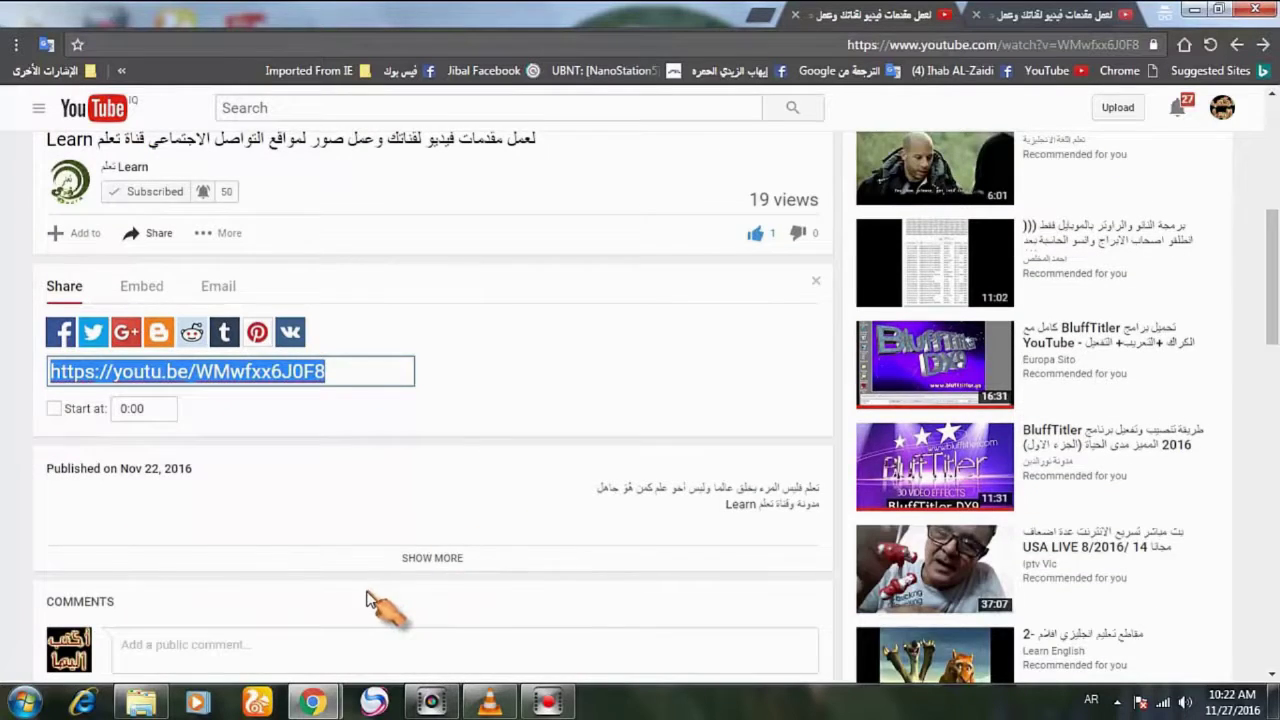
scroll(371, 600, down, 1)
click(342, 556)
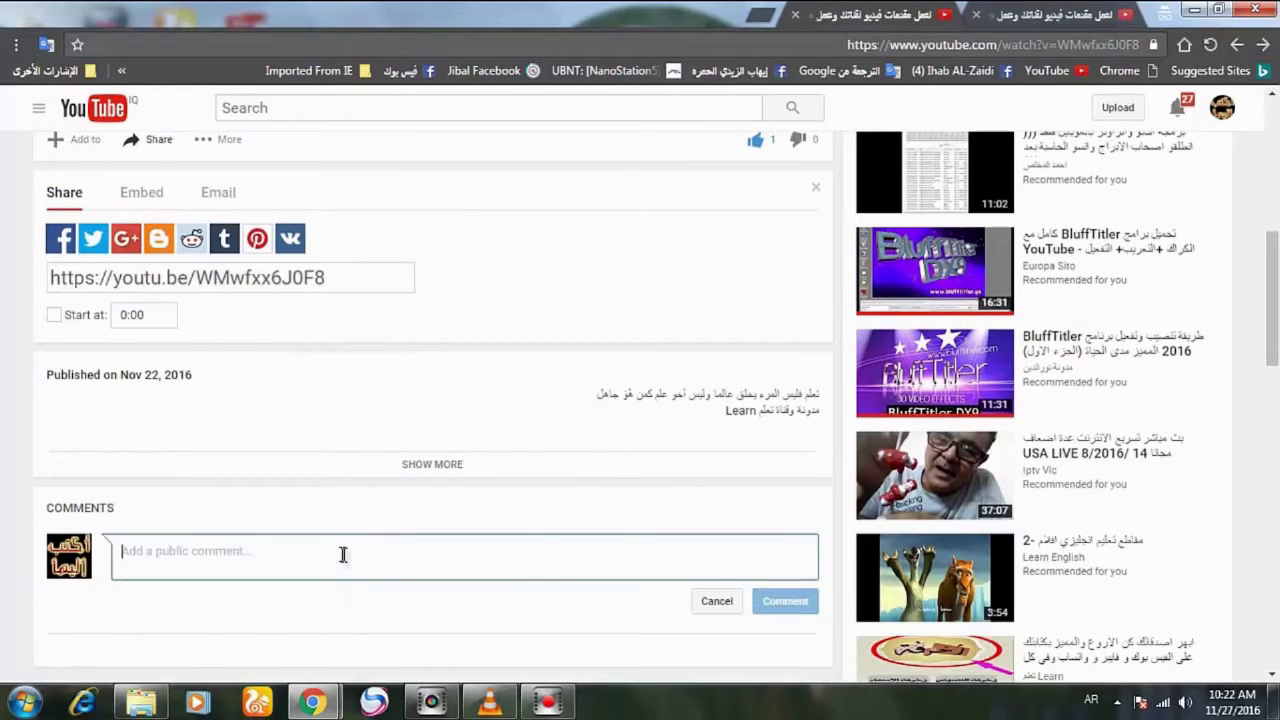
text(ا)
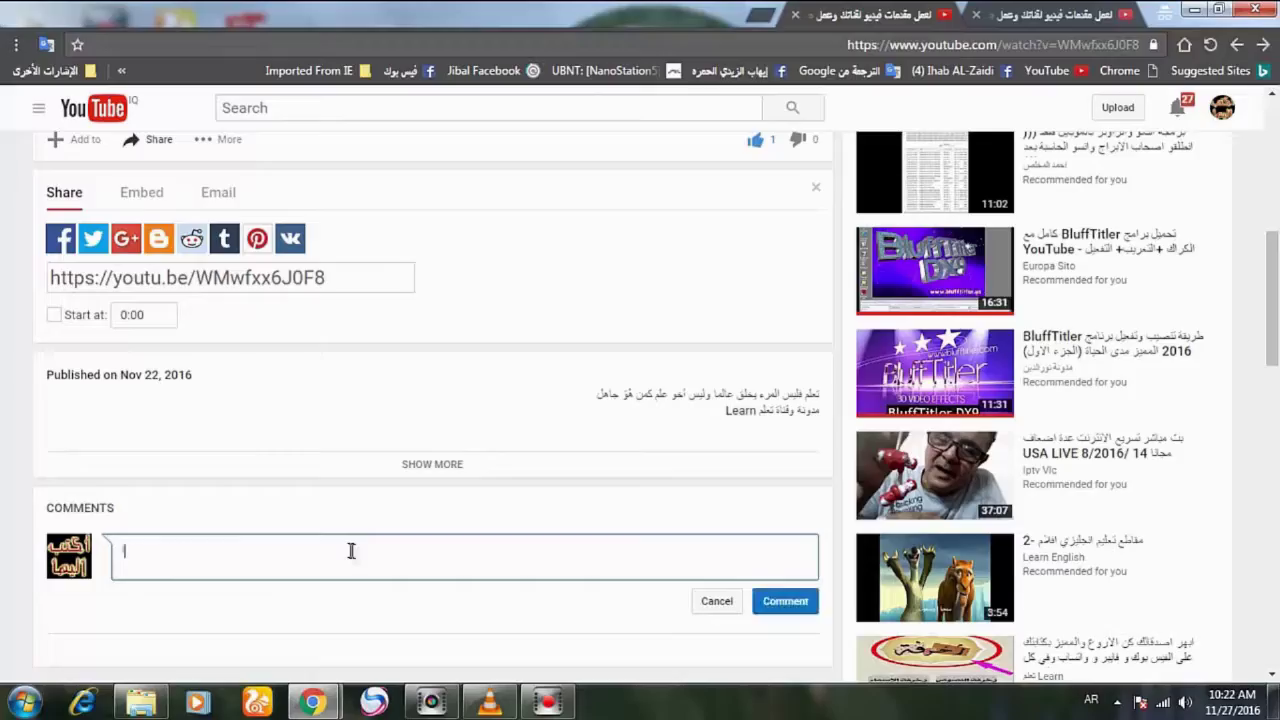